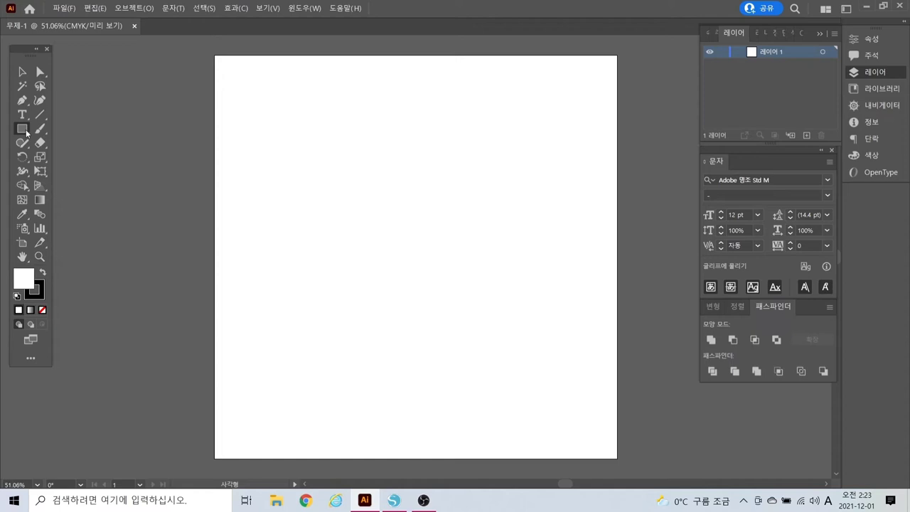
Create a circle 280 mm wide and 280 mm high with the Ellipse tool
{"action": "left_click_drag", "start_coordinate": [23, 131], "coordinate": [68, 157]}
{"action": "left_click", "coordinate": [347, 232]}
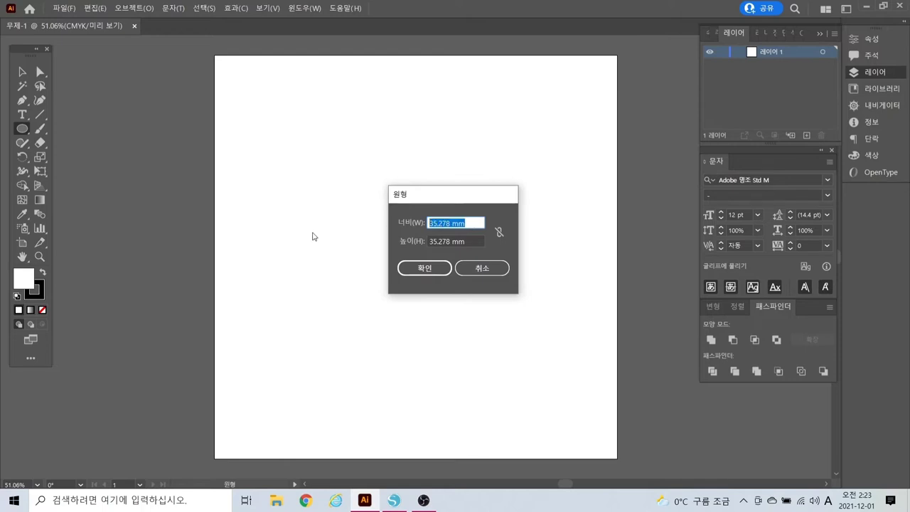
{"action": "type", "text": "280"}
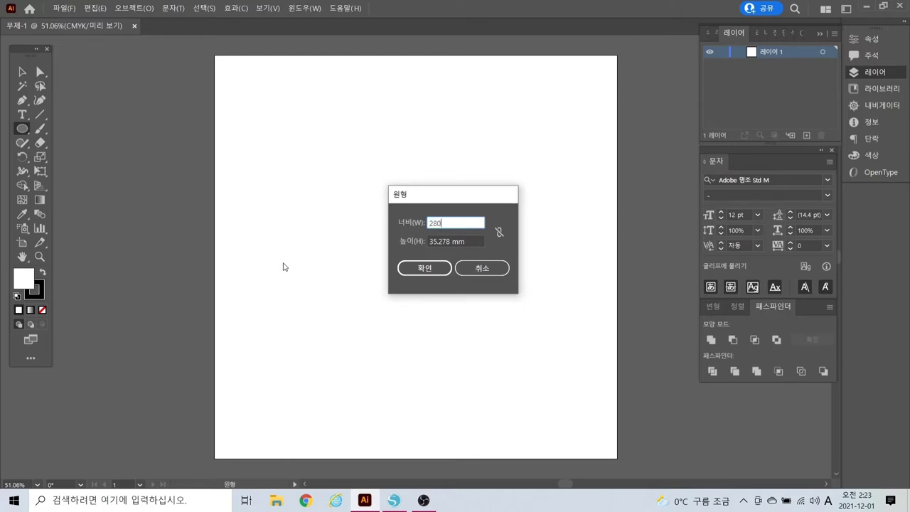
{"action": "key", "text": "Tab"}
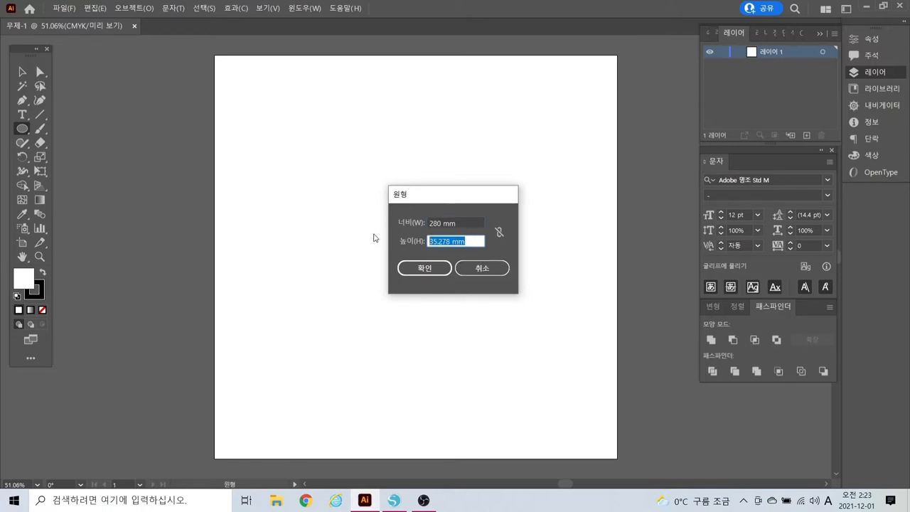
{"action": "type", "text": "280"}
{"action": "left_click", "coordinate": [427, 268]}
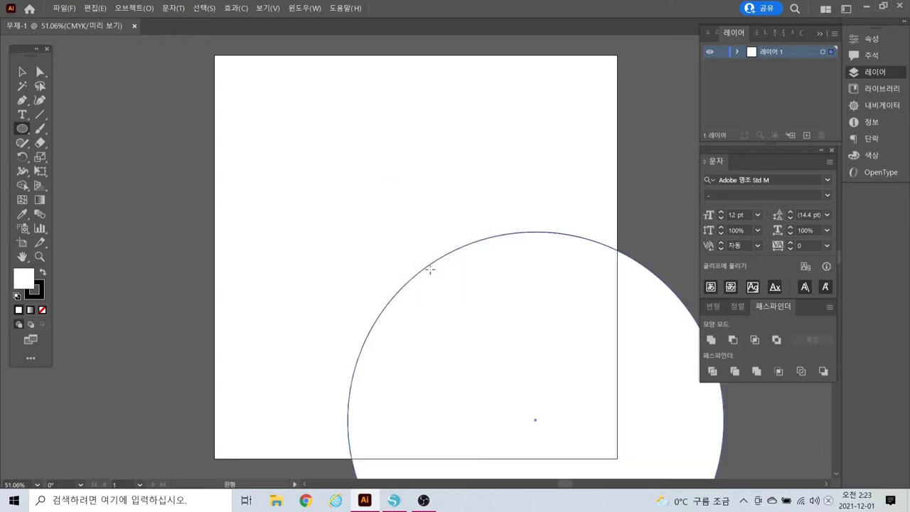
Move the circle to about the middle of the artboard and remove its fill
{"action": "left_click", "coordinate": [22, 72]}
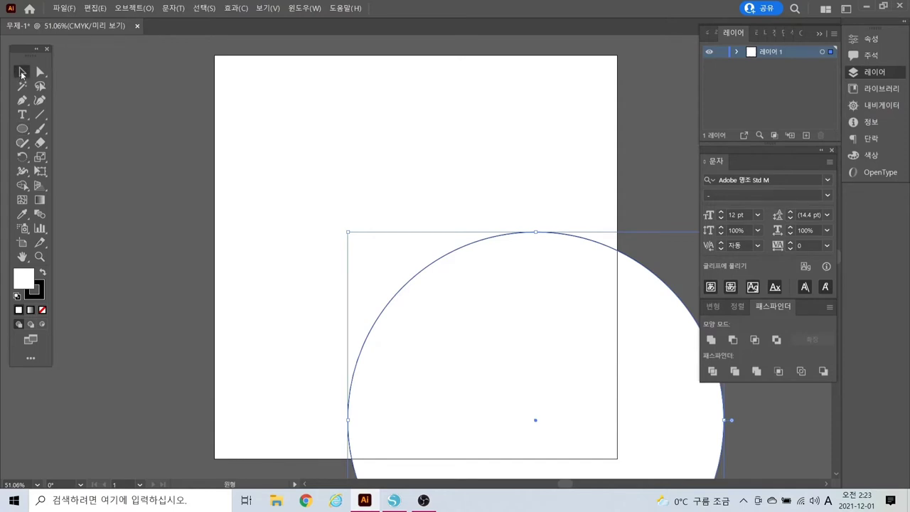
{"action": "left_click_drag", "start_coordinate": [489, 344], "coordinate": [377, 187]}
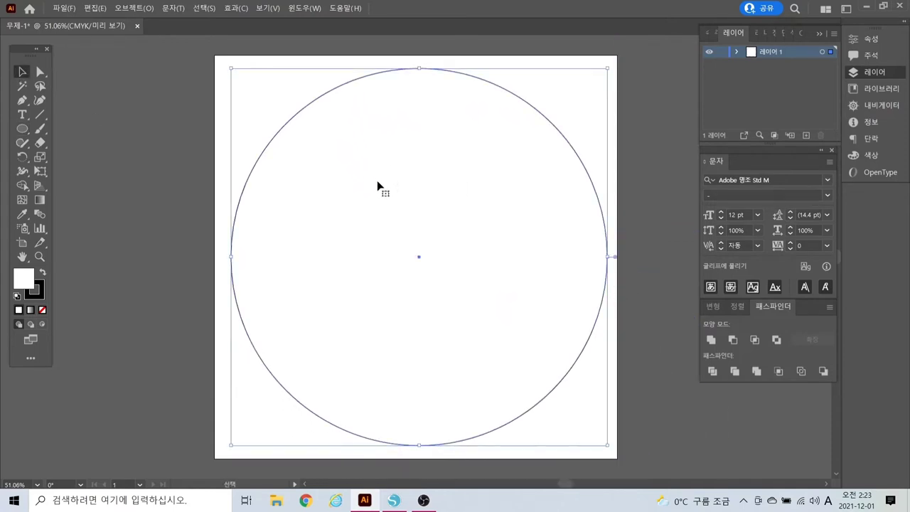
{"action": "left_click", "coordinate": [43, 311]}
Lock the layer containing the circle and add a new layer above it
{"action": "left_click", "coordinate": [785, 54]}
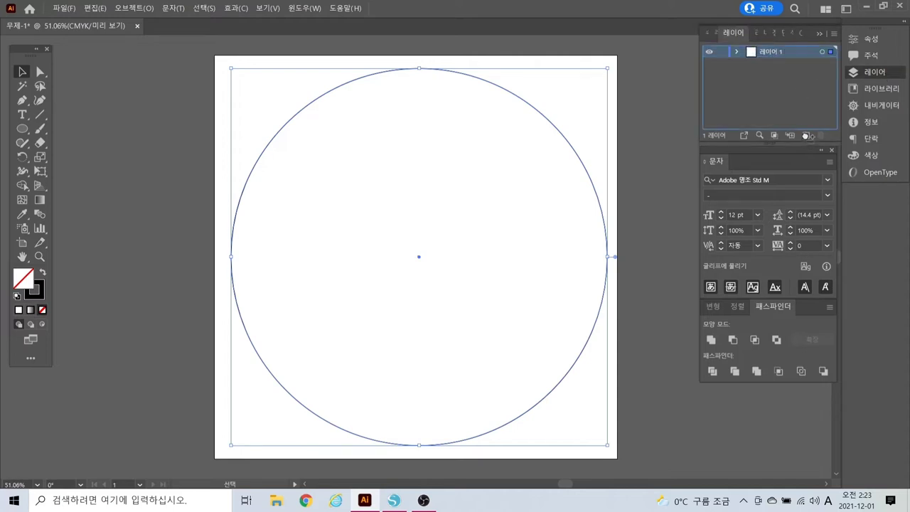
{"action": "left_click", "coordinate": [767, 67]}
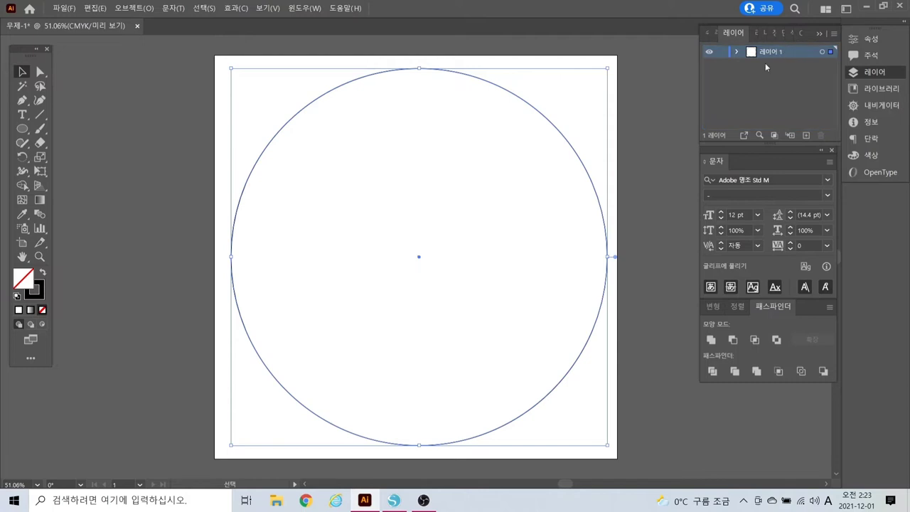
{"action": "left_click", "coordinate": [725, 52]}
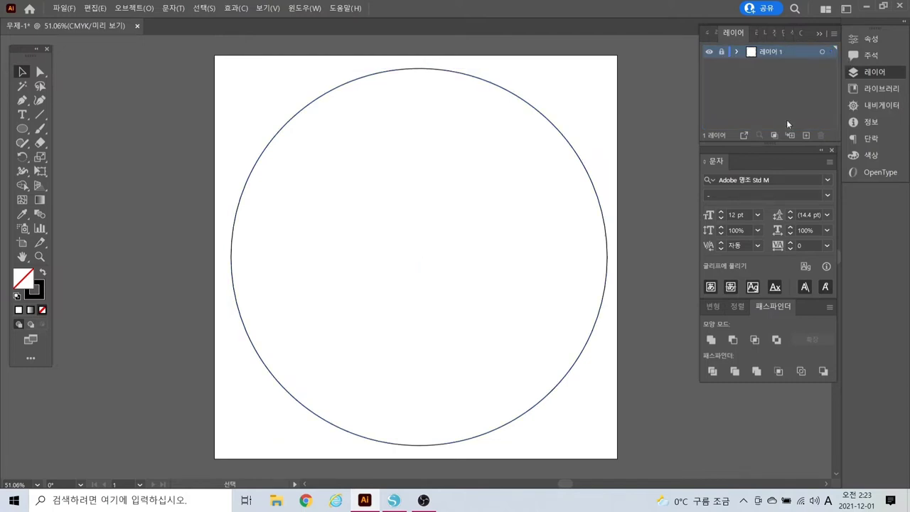
{"action": "left_click", "coordinate": [806, 136]}
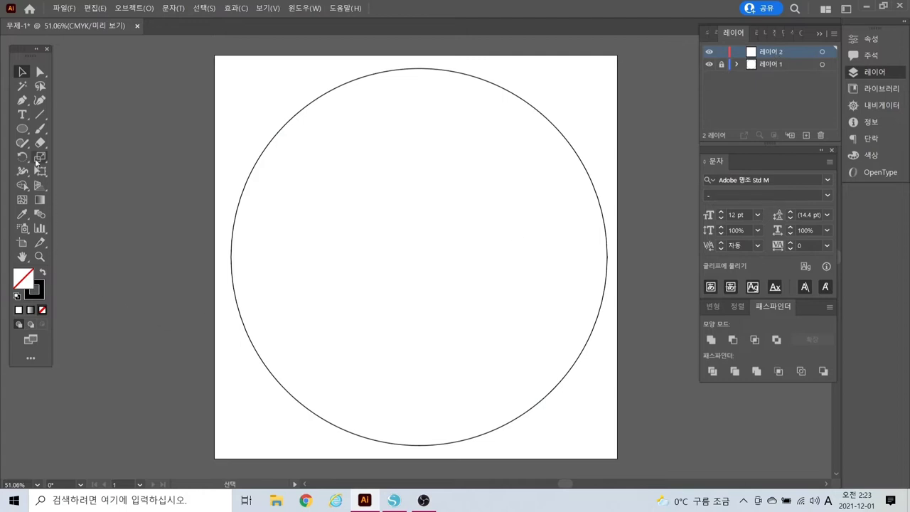
Add the point text "Merry" at 60 pt in the upper-left part of the circle and shift it slightly inward
{"action": "left_click", "coordinate": [25, 117]}
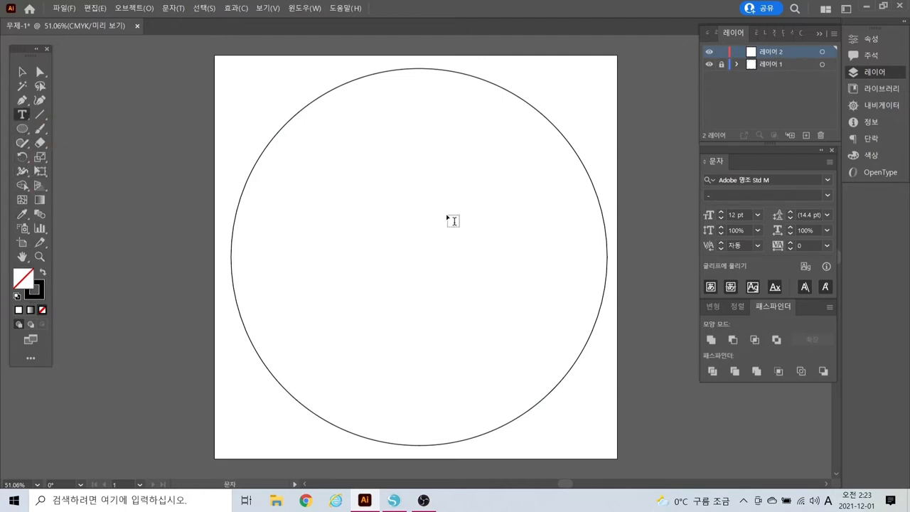
{"action": "left_click", "coordinate": [757, 215]}
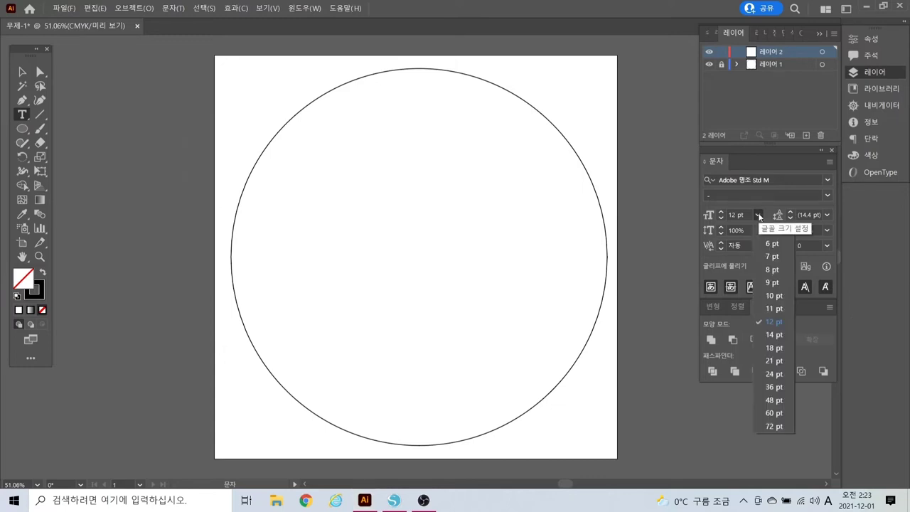
{"action": "left_click", "coordinate": [774, 415]}
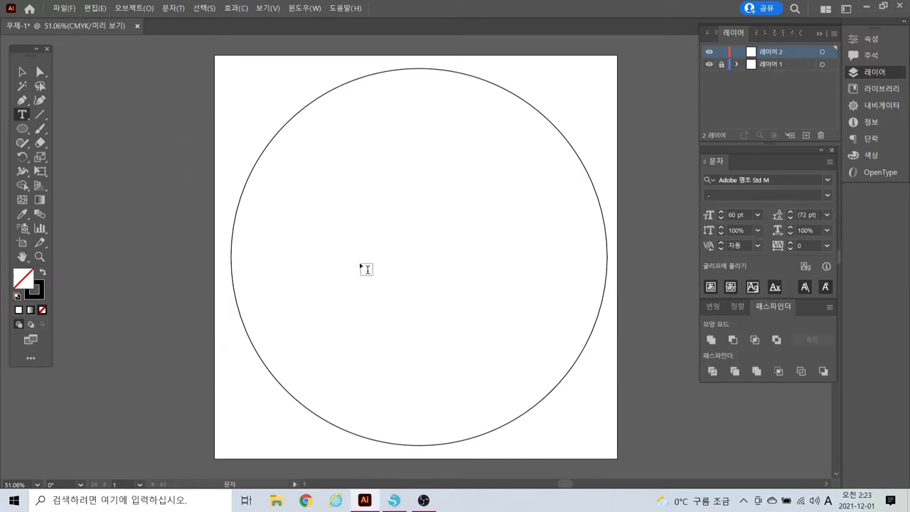
{"action": "left_click", "coordinate": [274, 206]}
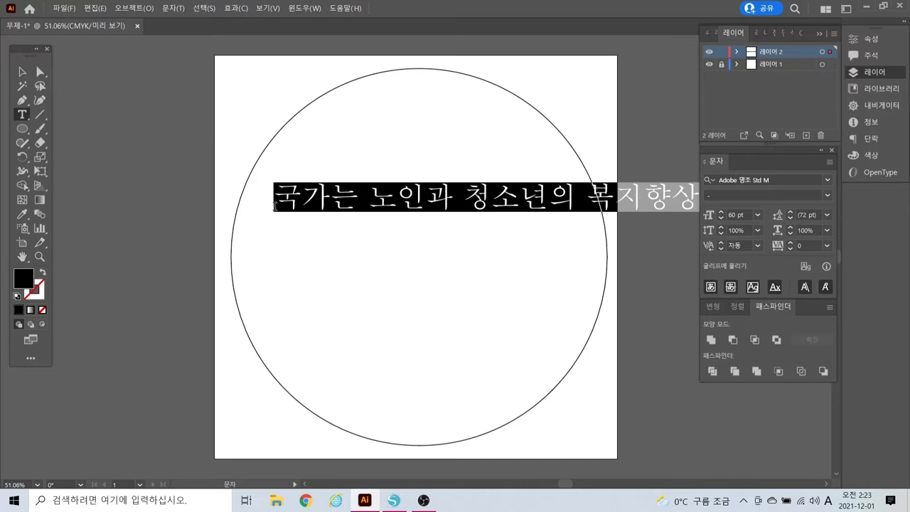
{"action": "type", "text": "ㅡ"}
{"action": "key", "text": "BackSpace"}
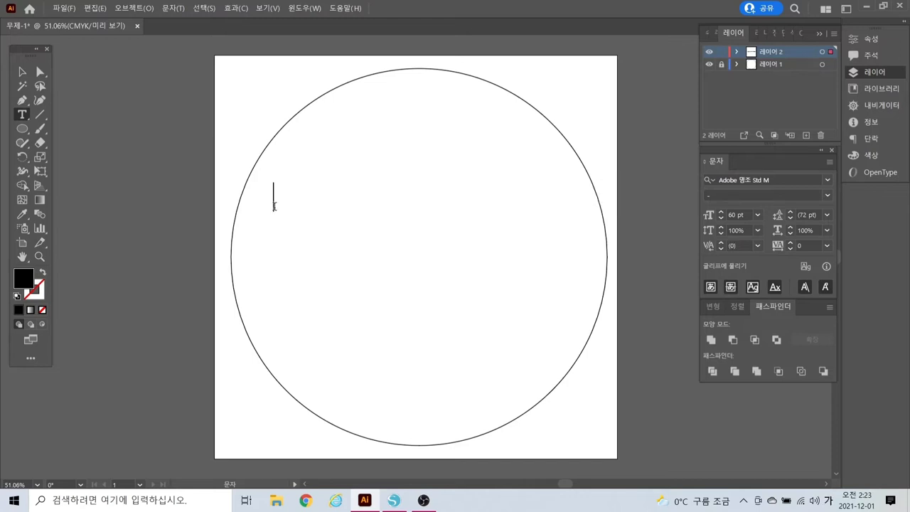
{"action": "type", "text": "Merry"}
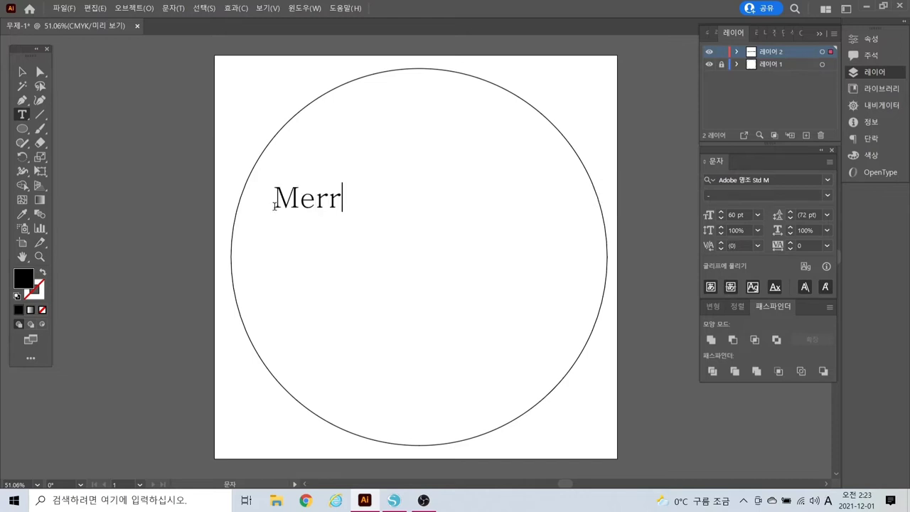
{"action": "left_click", "coordinate": [22, 72]}
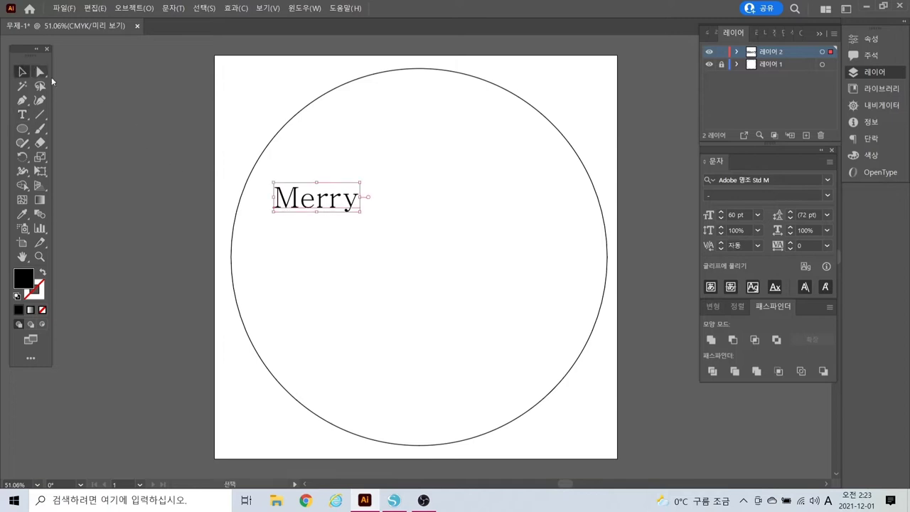
{"action": "left_click_drag", "start_coordinate": [319, 206], "coordinate": [348, 237]}
Add a separate point text "Christmas" below "Merry" and deselect it
{"action": "left_click", "coordinate": [22, 115]}
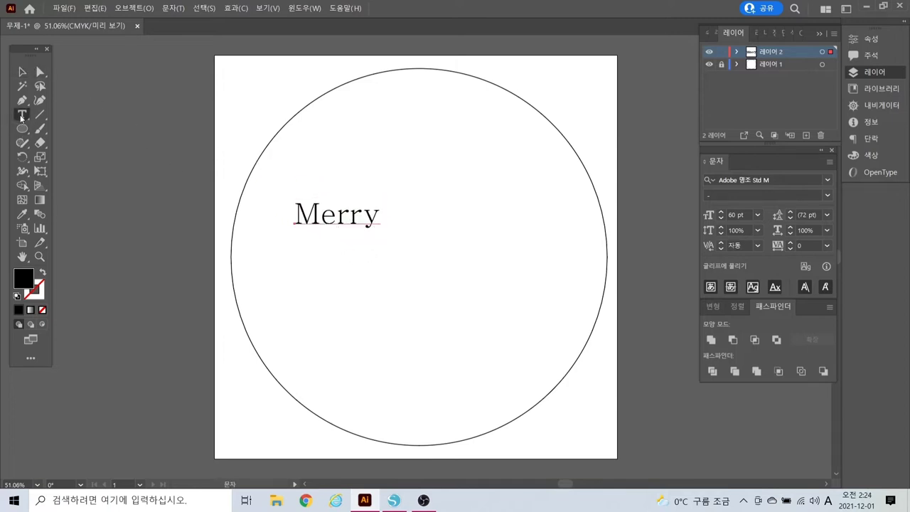
{"action": "left_click", "coordinate": [299, 265]}
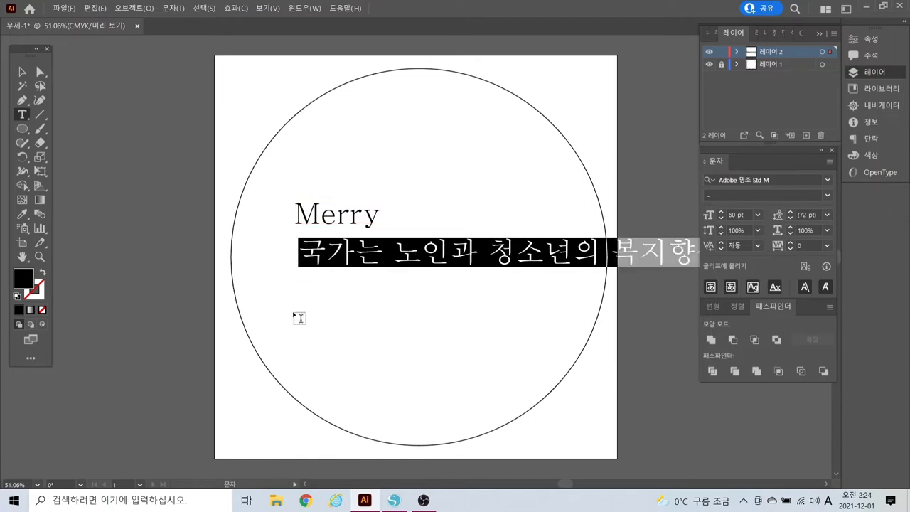
{"action": "type", "text": "초개"}
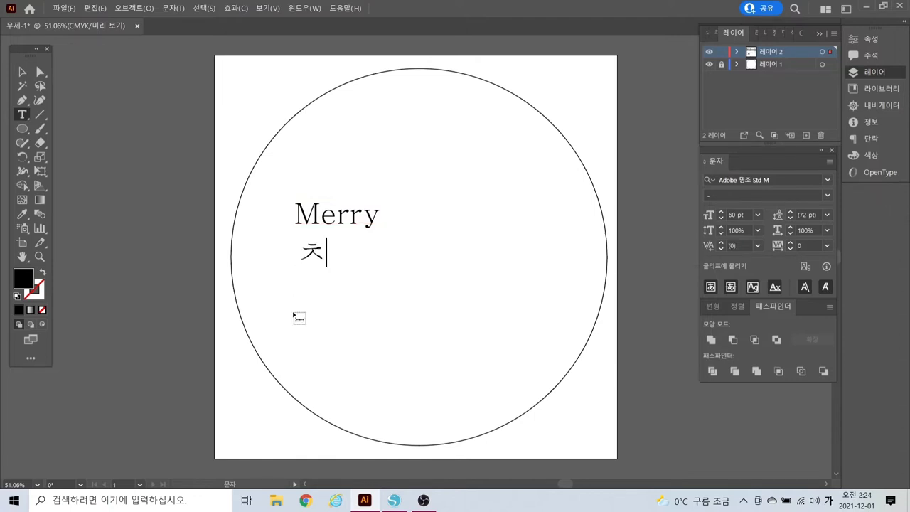
{"action": "key", "text": "BackSpace"}
{"action": "key", "text": "BackSpace"}
{"action": "type", "text": "Chri"}
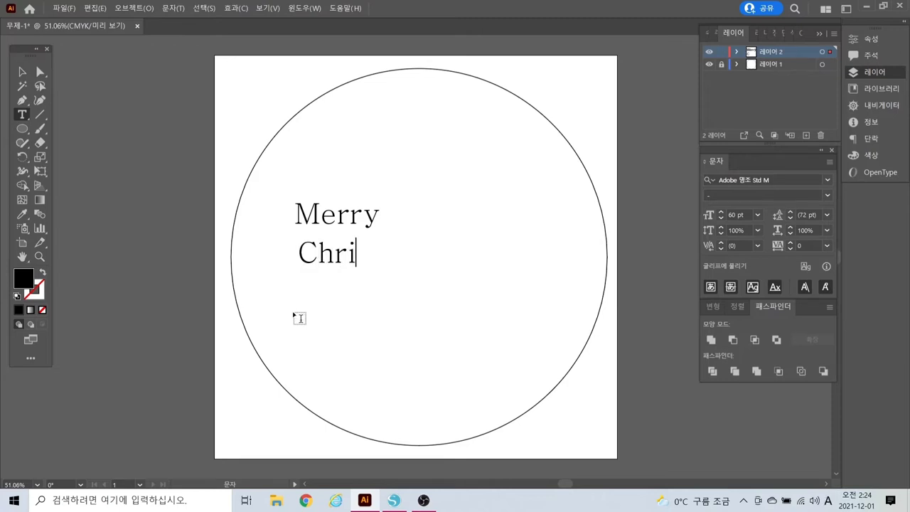
{"action": "type", "text": "stmas"}
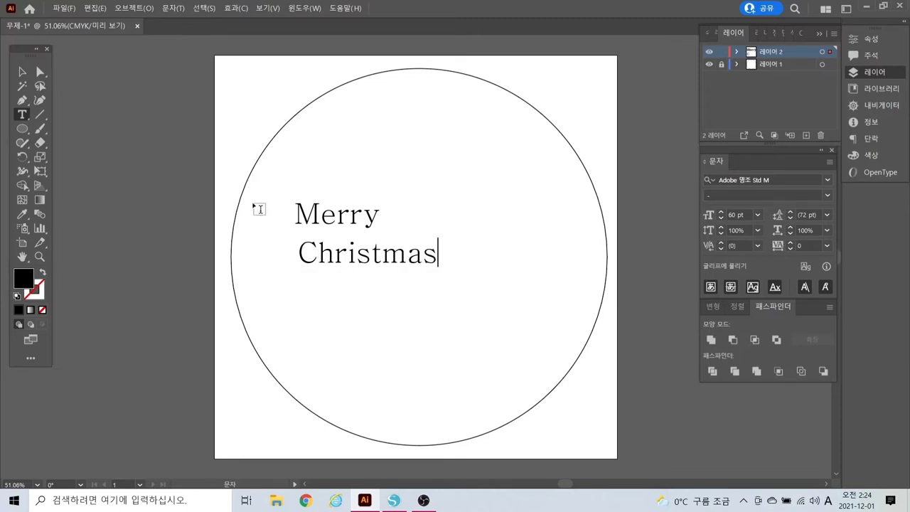
{"action": "left_click", "coordinate": [22, 71]}
{"action": "left_click", "coordinate": [503, 420]}
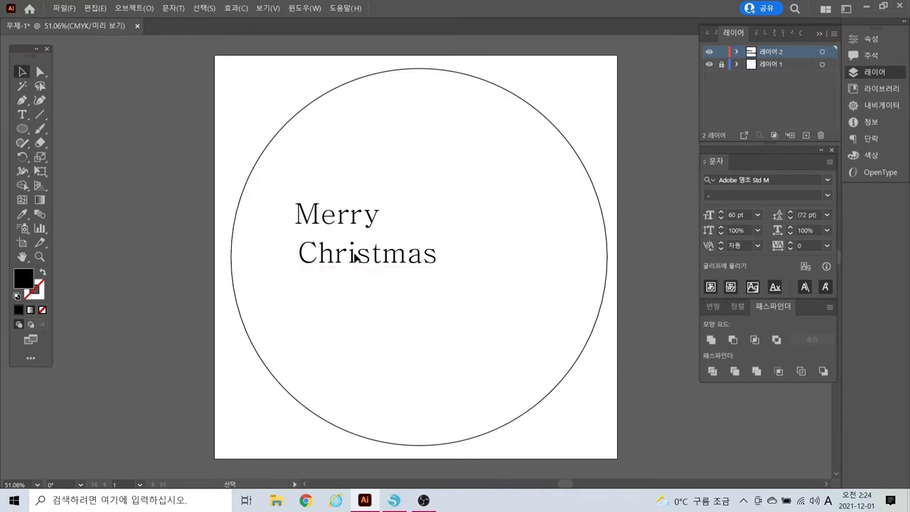
Move the "Christmas" text lower, enlarge it to about 152.5 pt and nudge it left within the circle
{"action": "left_click_drag", "start_coordinate": [356, 256], "coordinate": [360, 276]}
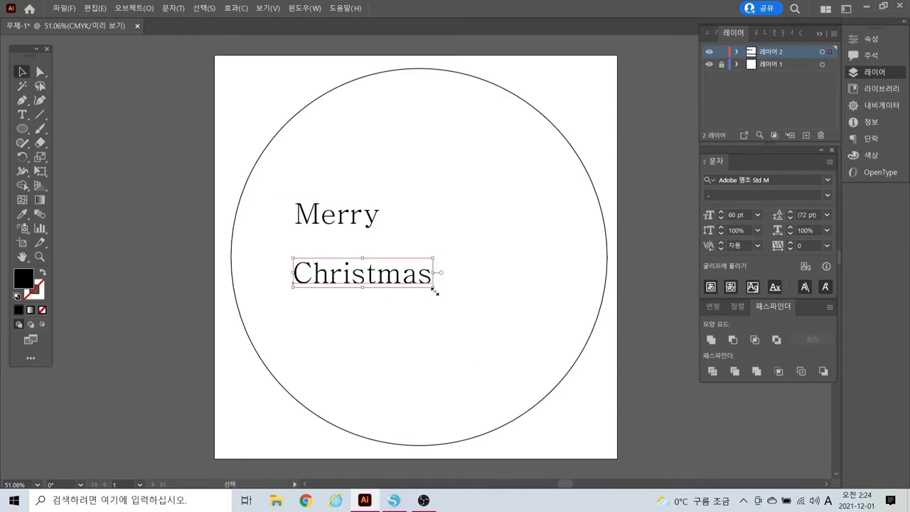
{"action": "left_click_drag", "start_coordinate": [433, 287], "coordinate": [559, 332]}
{"action": "left_click_drag", "start_coordinate": [403, 313], "coordinate": [393, 311]}
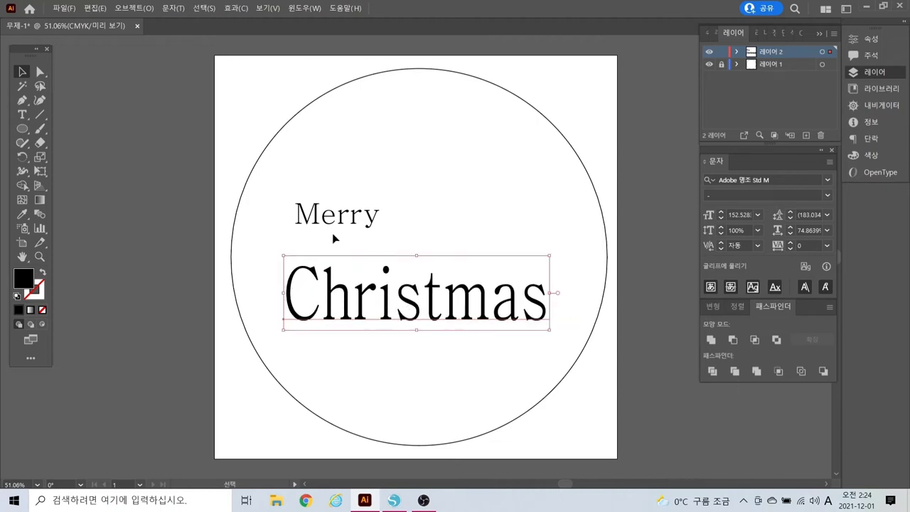
Enlarge "Merry" to about 142 pt above "Christmas", and line up "Christmas" with its left edge at about 167 pt
{"action": "left_click", "coordinate": [335, 217]}
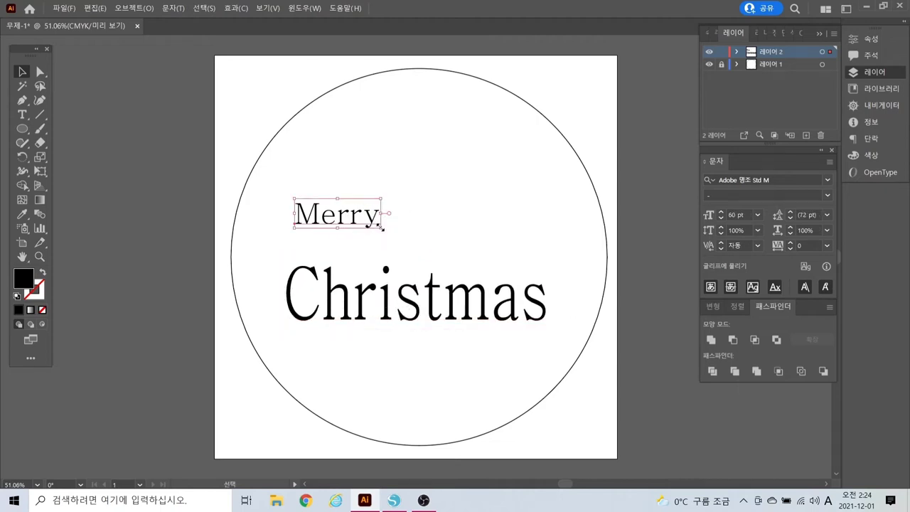
{"action": "left_click_drag", "start_coordinate": [381, 229], "coordinate": [460, 253]}
{"action": "left_click_drag", "start_coordinate": [336, 242], "coordinate": [325, 239]}
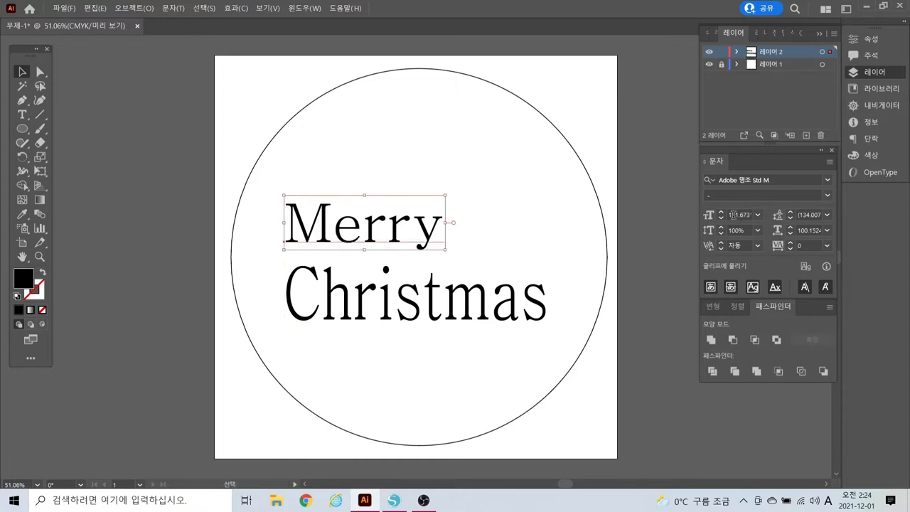
{"action": "left_click_drag", "start_coordinate": [318, 237], "coordinate": [307, 229]}
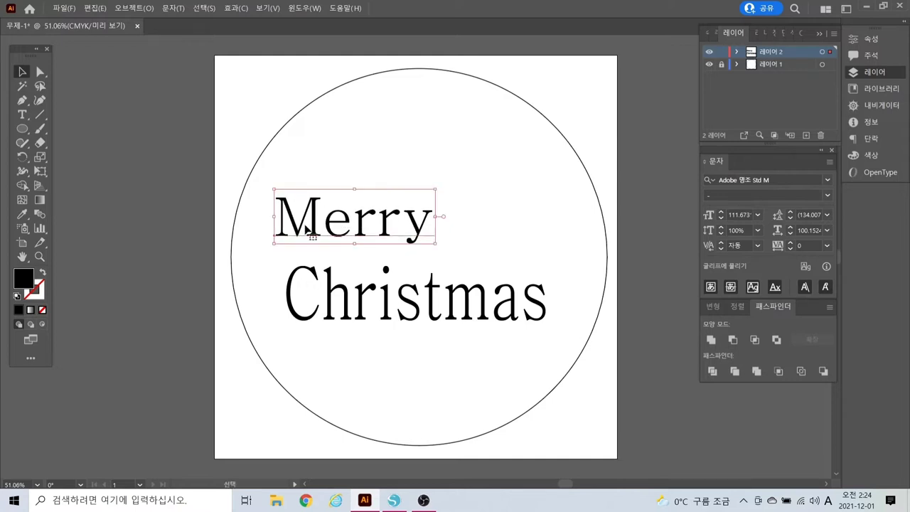
{"action": "left_click_drag", "start_coordinate": [435, 189], "coordinate": [442, 180]}
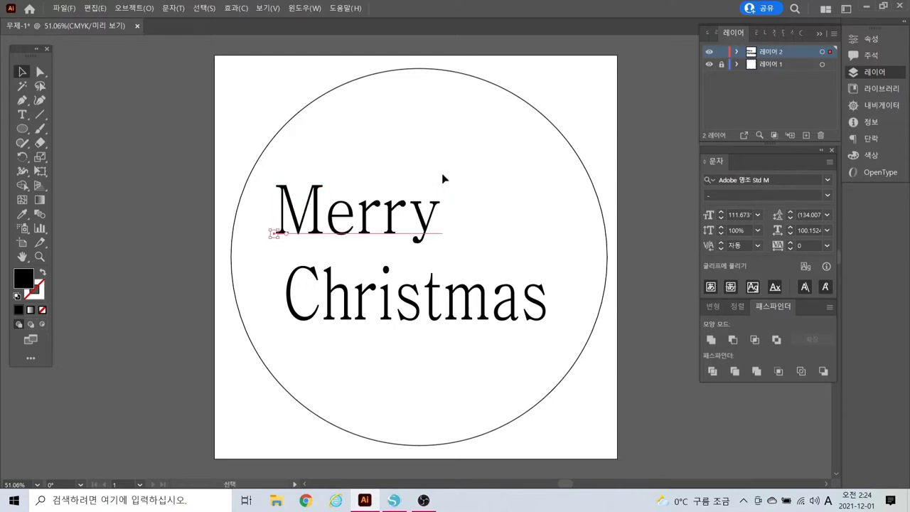
{"action": "left_click_drag", "start_coordinate": [396, 305], "coordinate": [388, 301]}
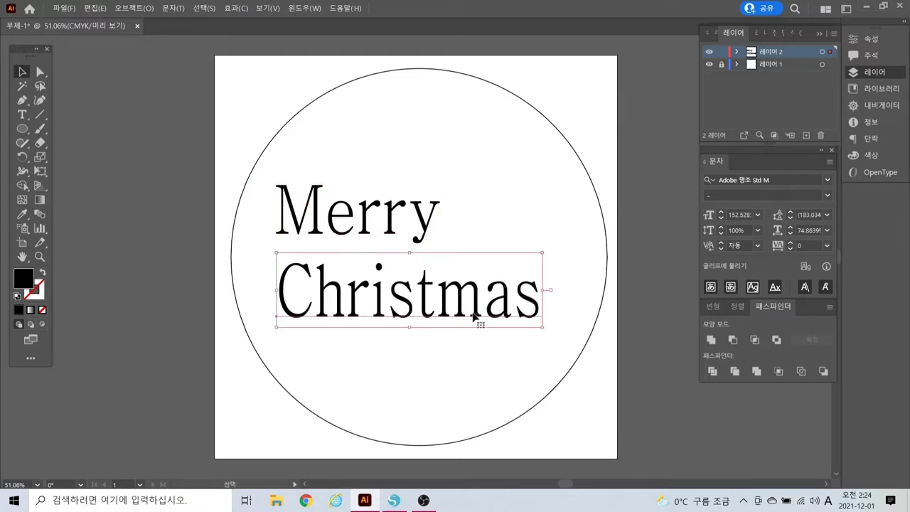
{"action": "left_click_drag", "start_coordinate": [546, 330], "coordinate": [560, 335]}
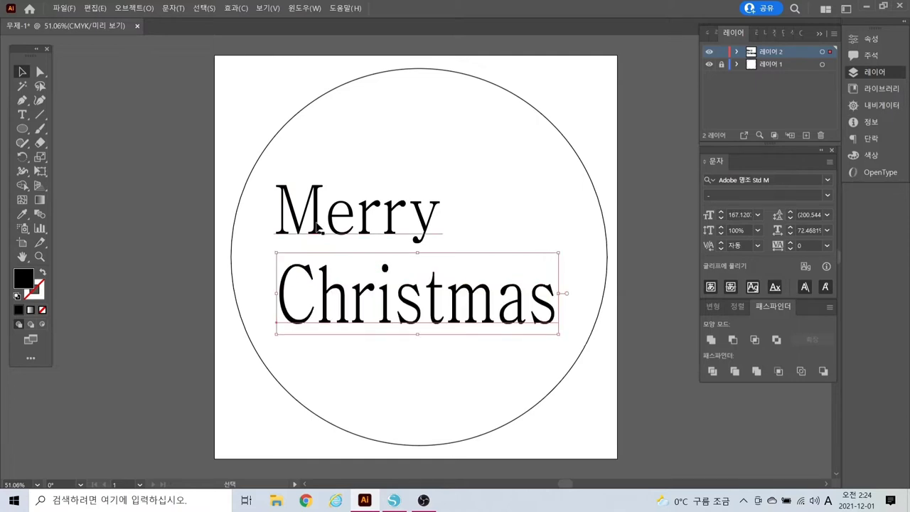
Change the font of the "Merry" text to ElidoDecoInitials-Regular
{"action": "left_click", "coordinate": [318, 226]}
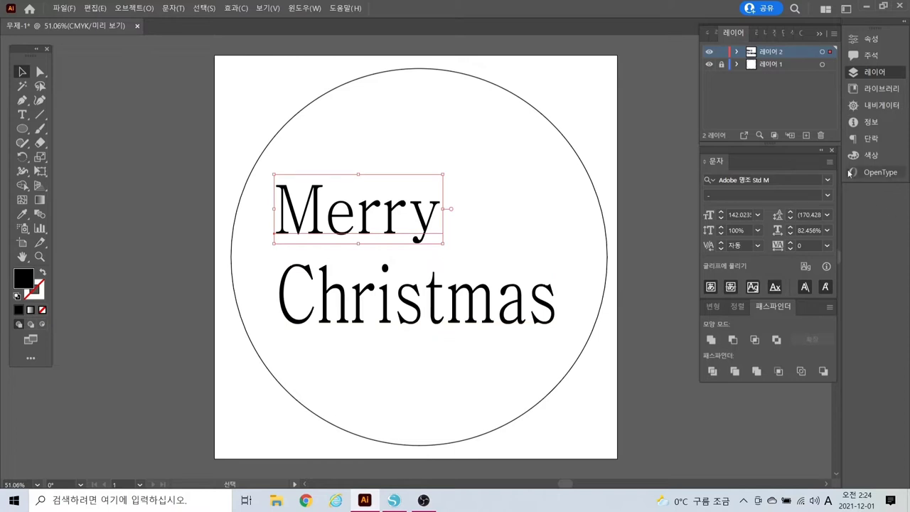
{"action": "left_click", "coordinate": [827, 182]}
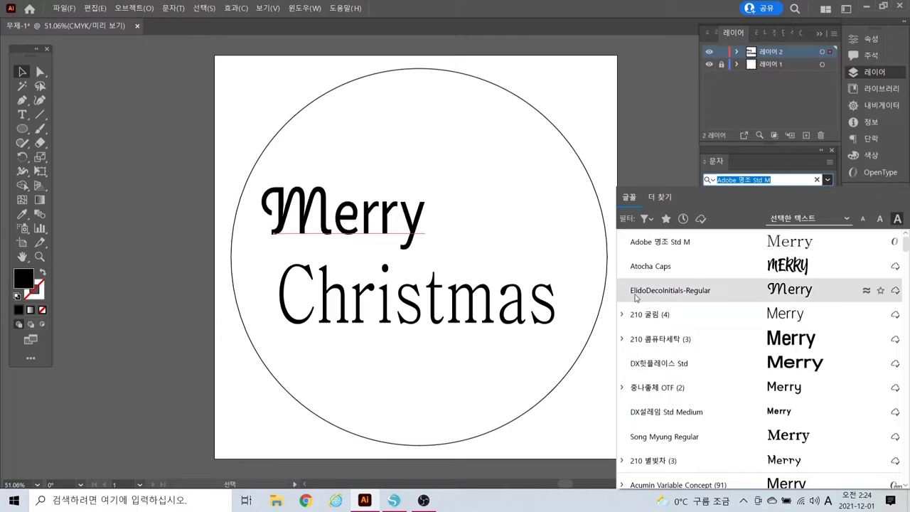
{"action": "left_click", "coordinate": [789, 298]}
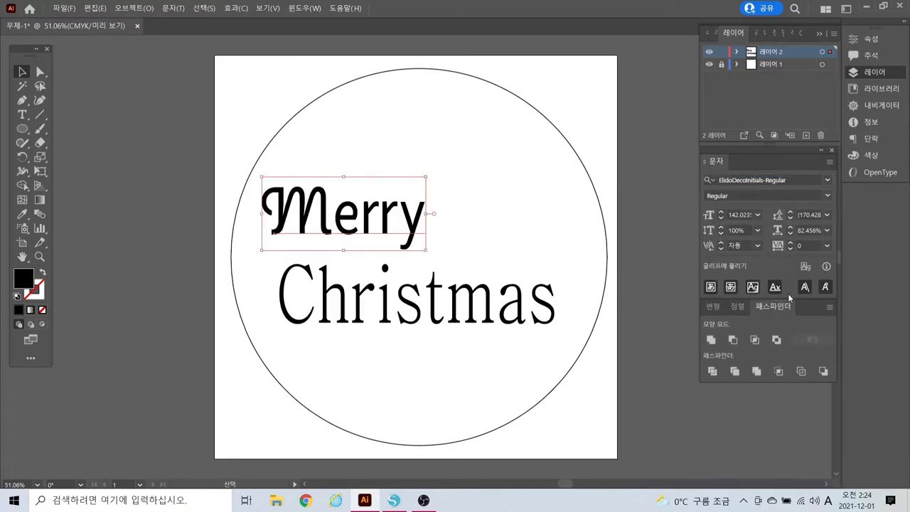
Change the font of the "Christmas" text to Atocha Caps
{"action": "left_click", "coordinate": [448, 324]}
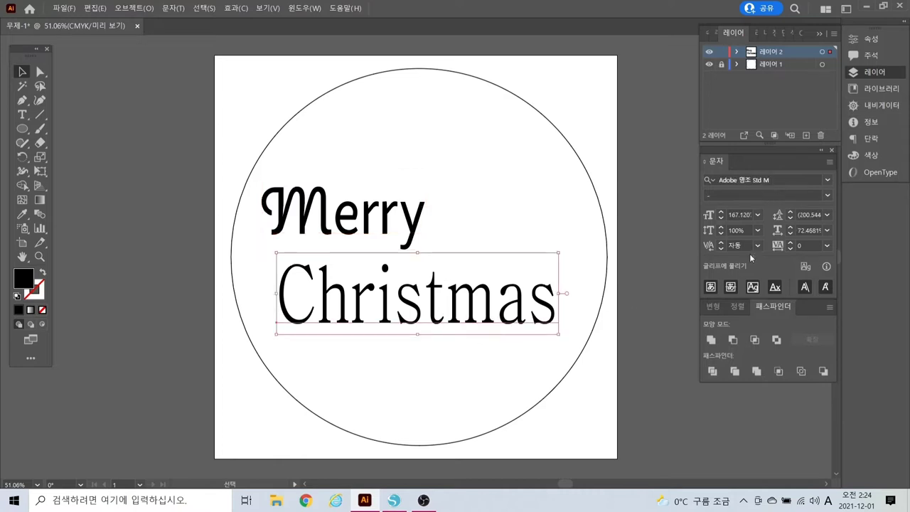
{"action": "left_click", "coordinate": [829, 181]}
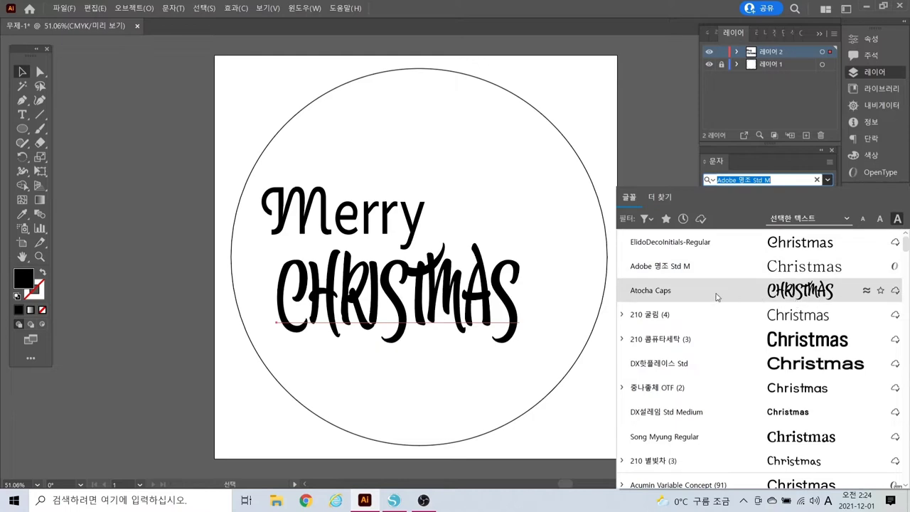
{"action": "left_click", "coordinate": [792, 293]}
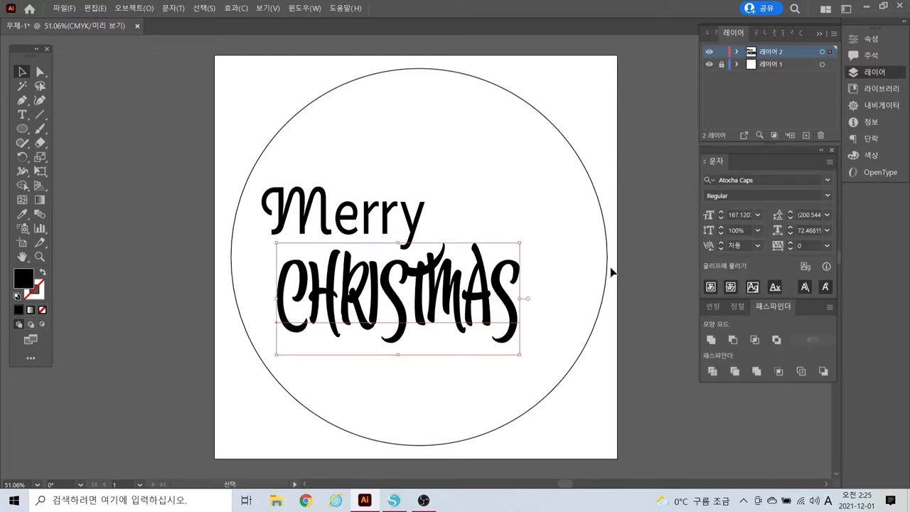
Enlarge "Merry" to about 151.4 pt and shift it slightly up and right above "Christmas"
{"action": "left_click", "coordinate": [465, 199]}
{"action": "left_click_drag", "start_coordinate": [396, 210], "coordinate": [401, 209]}
{"action": "left_click_drag", "start_coordinate": [431, 177], "coordinate": [443, 171]}
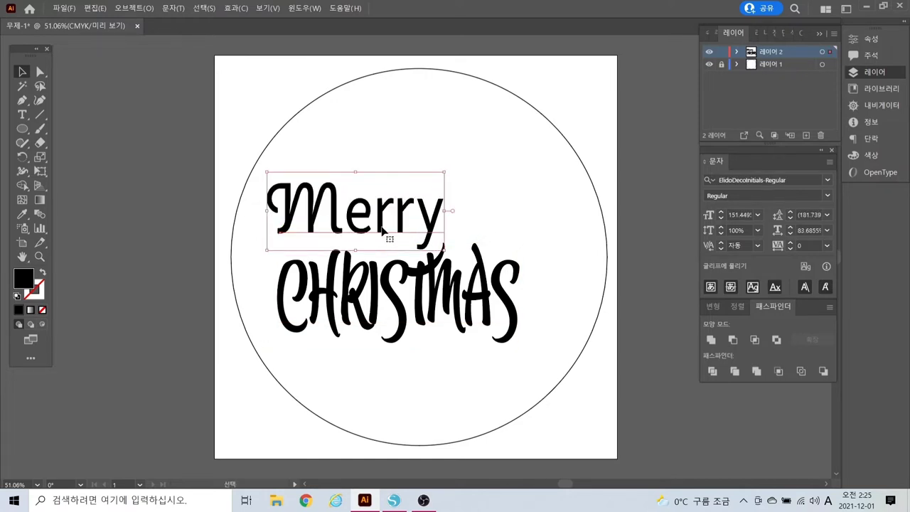
{"action": "left_click_drag", "start_coordinate": [383, 229], "coordinate": [388, 226]}
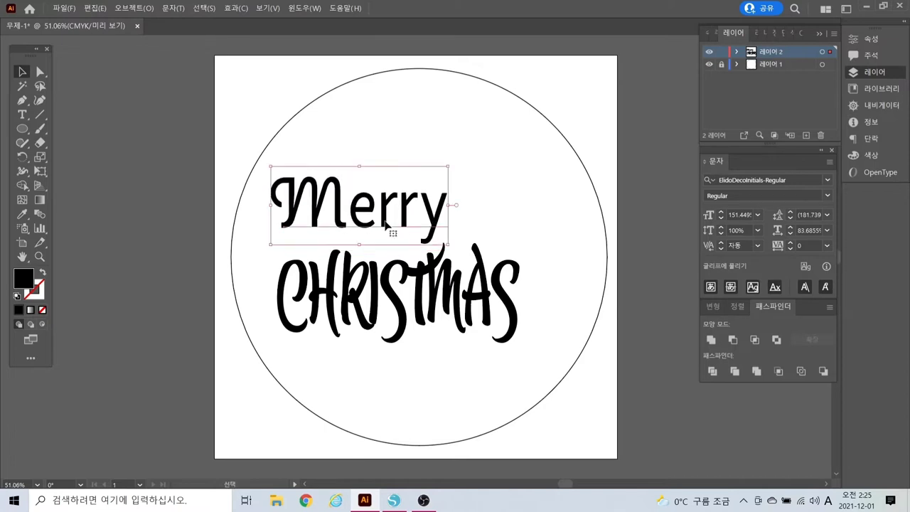
Nudge "Christmas" slightly up and left, and widen it to about 76.9% horizontal scale
{"action": "left_click_drag", "start_coordinate": [396, 302], "coordinate": [393, 299]}
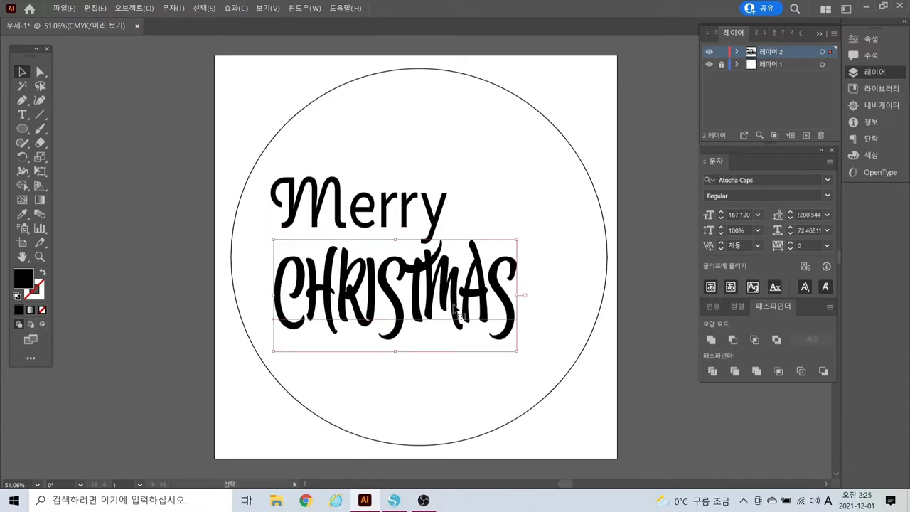
{"action": "mouse_move", "coordinate": [519, 296]}
{"action": "left_mouse_down"}
{"action": "mouse_move", "coordinate": [551, 293]}
{"action": "mouse_move", "coordinate": [533, 295]}
{"action": "left_mouse_up"}
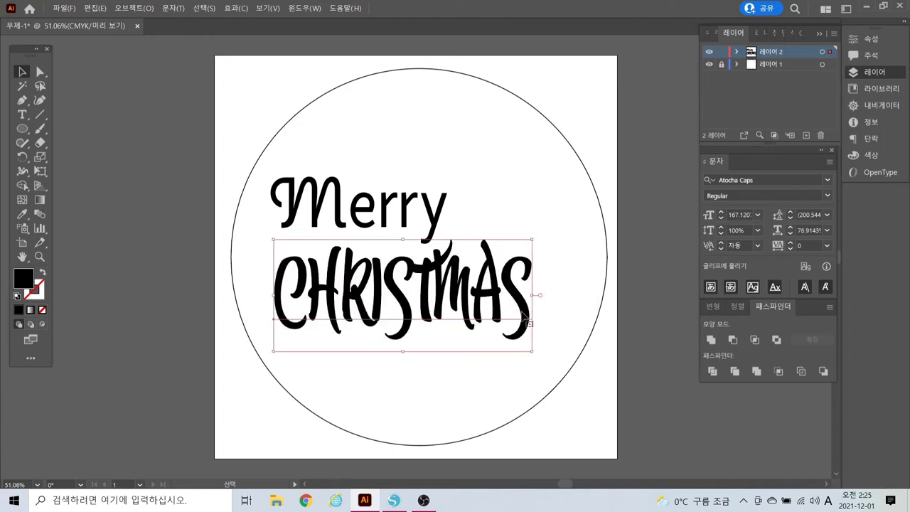
{"action": "left_click", "coordinate": [482, 365]}
Stretch "Merry" slightly wider and taller to about 165.2 pt, and adjust its position above "Christmas"
{"action": "left_click", "coordinate": [444, 213]}
{"action": "left_click_drag", "start_coordinate": [455, 205], "coordinate": [459, 205]}
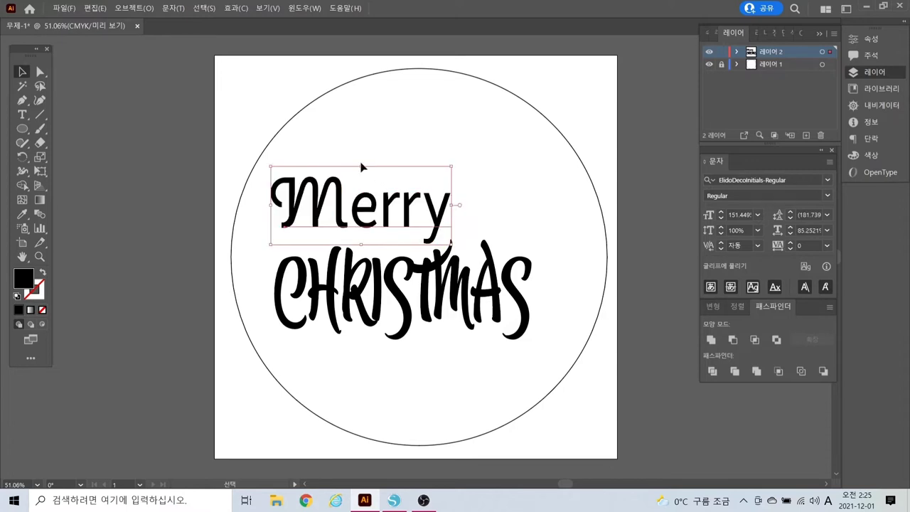
{"action": "left_click_drag", "start_coordinate": [362, 165], "coordinate": [362, 165]}
{"action": "left_click", "coordinate": [427, 426]}
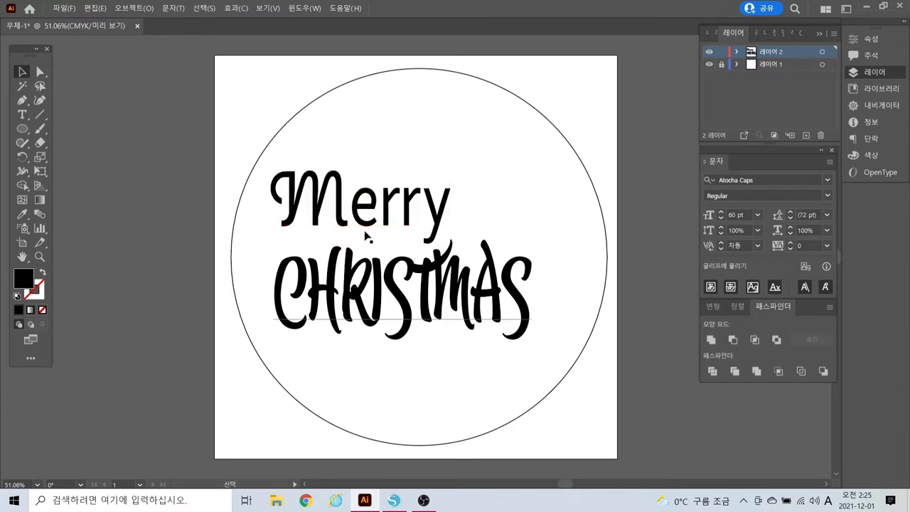
{"action": "left_click_drag", "start_coordinate": [357, 221], "coordinate": [340, 222]}
{"action": "left_click", "coordinate": [433, 375]}
{"action": "left_click", "coordinate": [440, 395]}
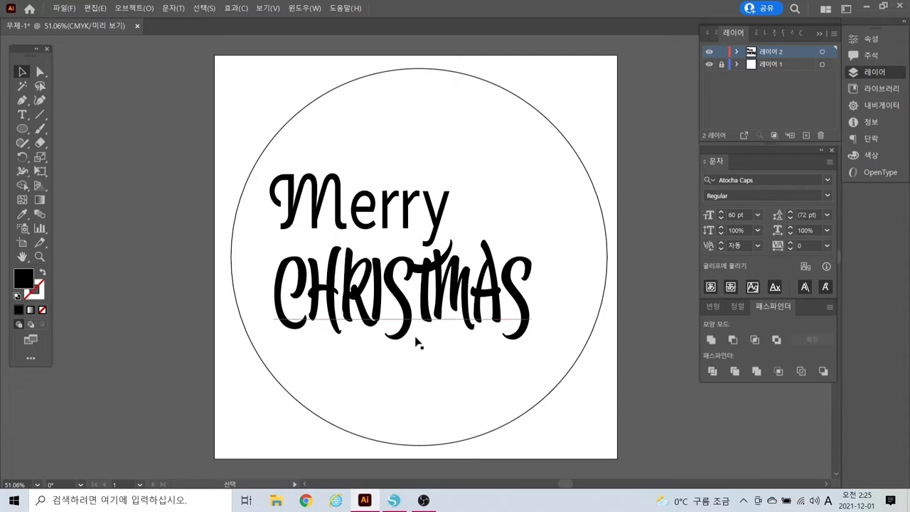
{"action": "left_click", "coordinate": [341, 218]}
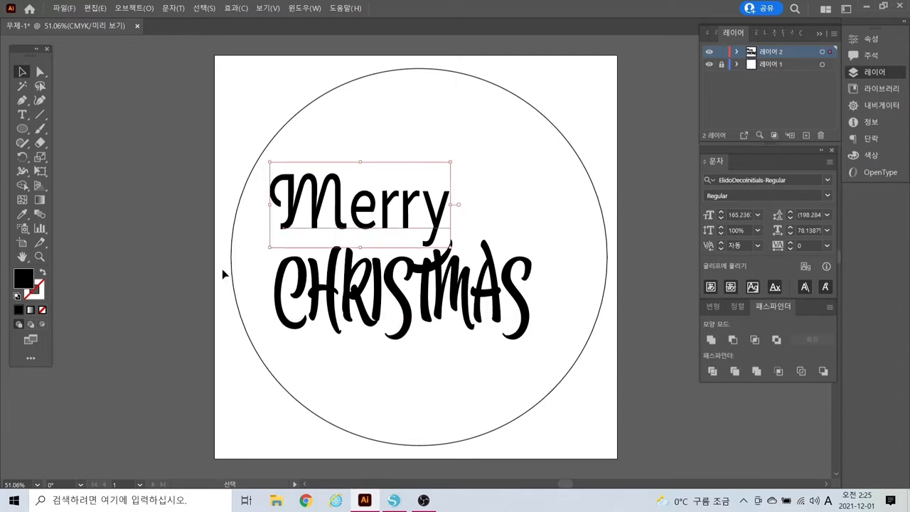
Fill the "Christmas" text with red ff0000 and deselect it
{"action": "left_click", "coordinate": [400, 303]}
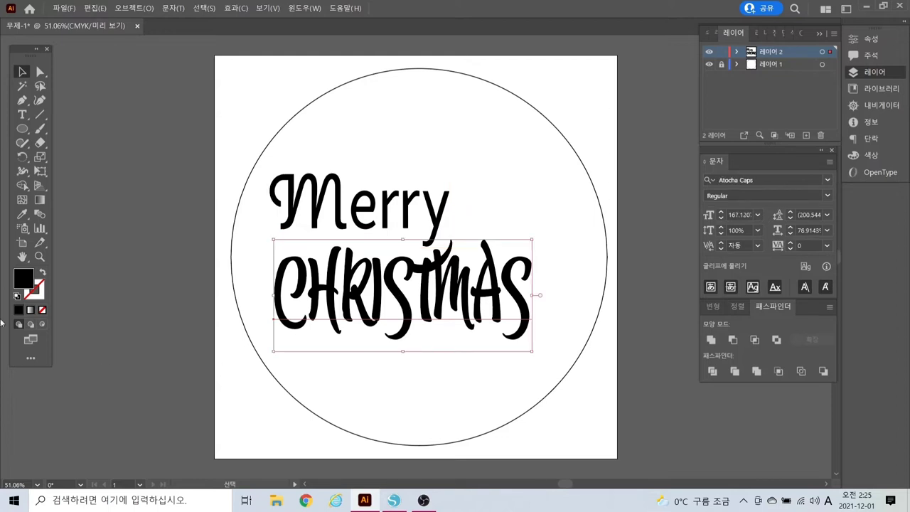
{"action": "double_click", "coordinate": [23, 279]}
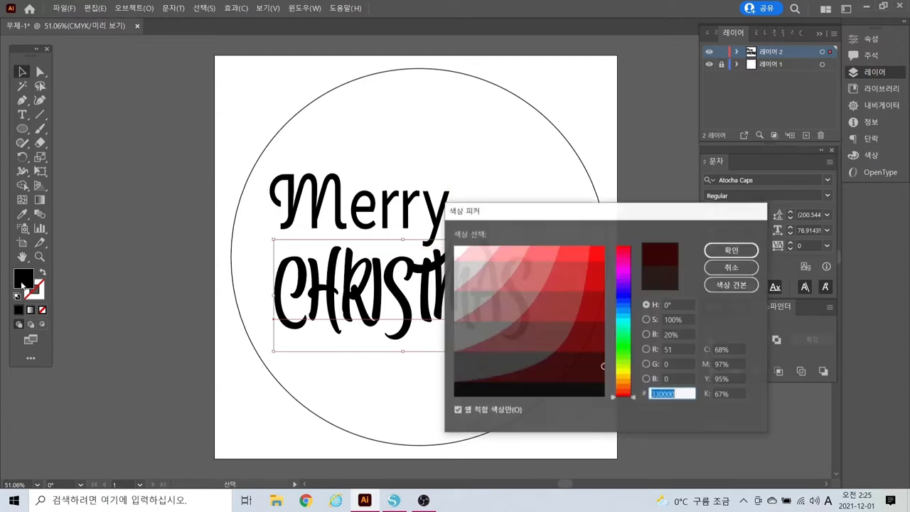
{"action": "left_click", "coordinate": [603, 246]}
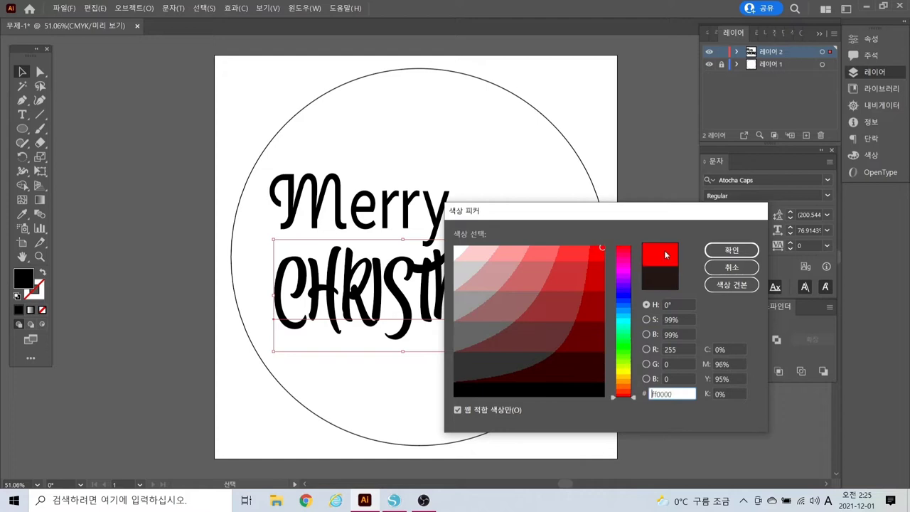
{"action": "left_click", "coordinate": [714, 250]}
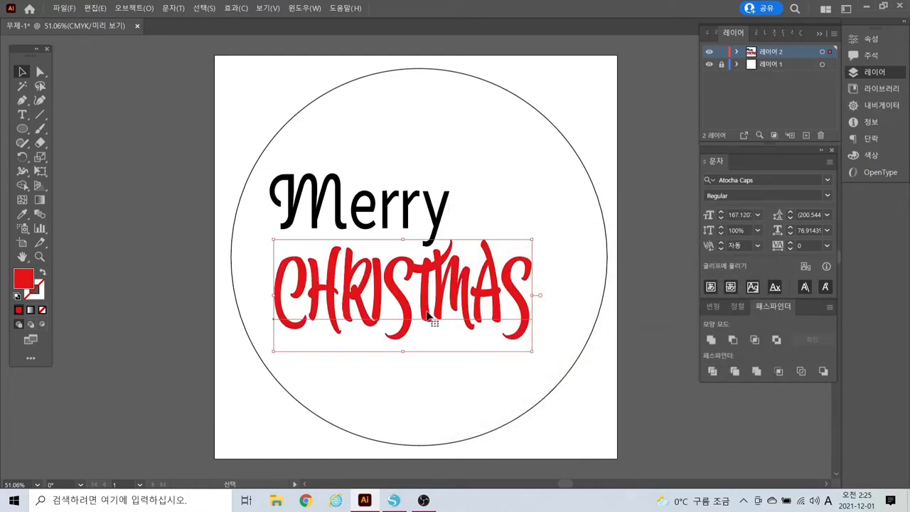
{"action": "left_click", "coordinate": [434, 411]}
Convert both the "Merry" and "Christmas" texts to outlines and deselect them
{"action": "left_click", "coordinate": [346, 222]}
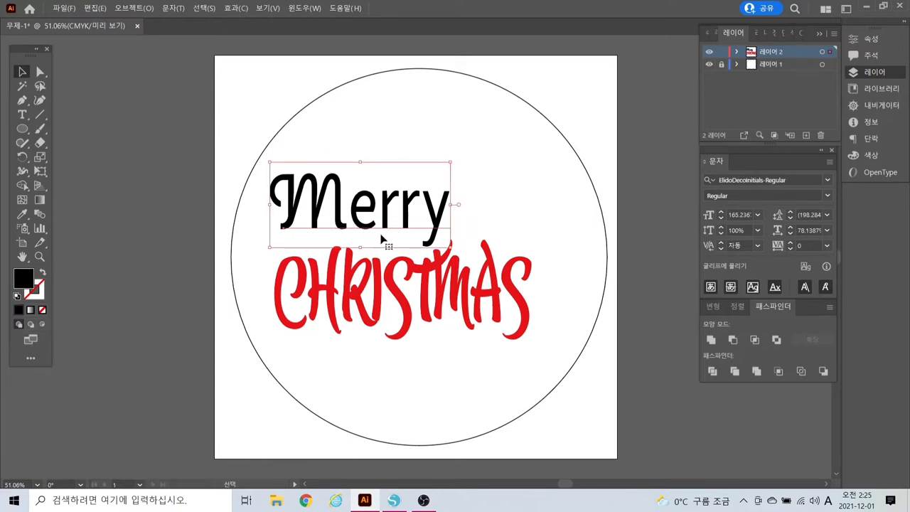
{"action": "left_click", "coordinate": [439, 377]}
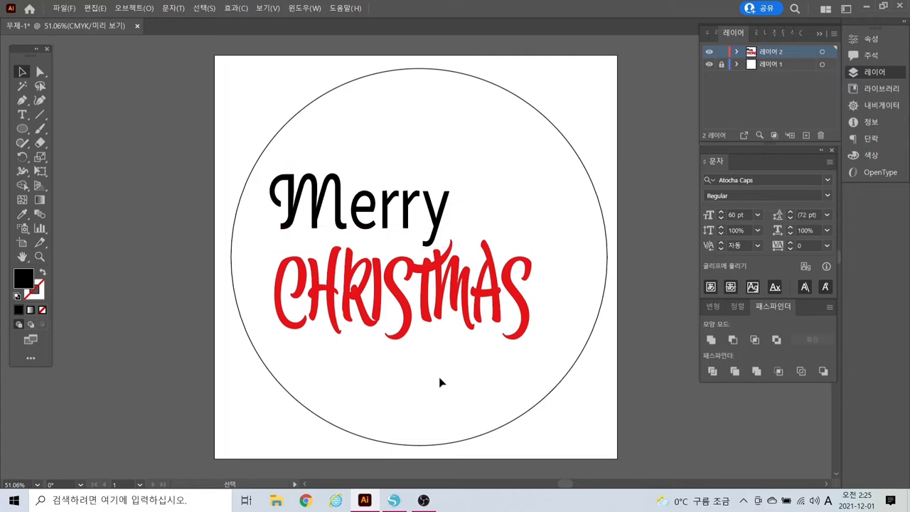
{"action": "left_click", "coordinate": [396, 301]}
{"action": "left_click", "coordinate": [310, 210], "text": "shift"}
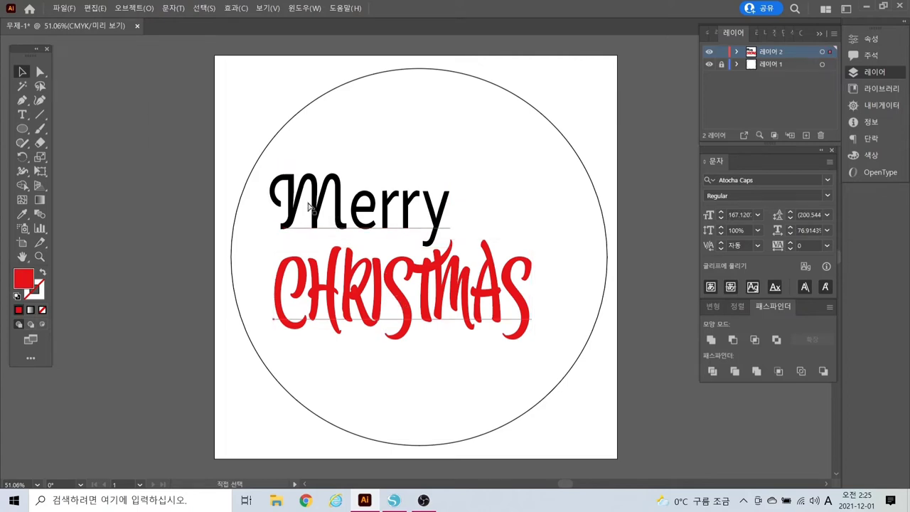
{"action": "right_click", "coordinate": [339, 212]}
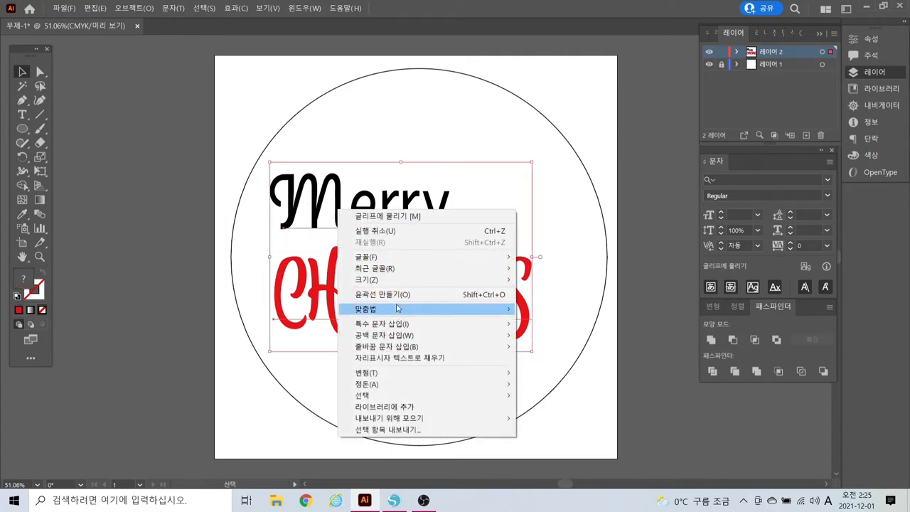
{"action": "left_click", "coordinate": [489, 297]}
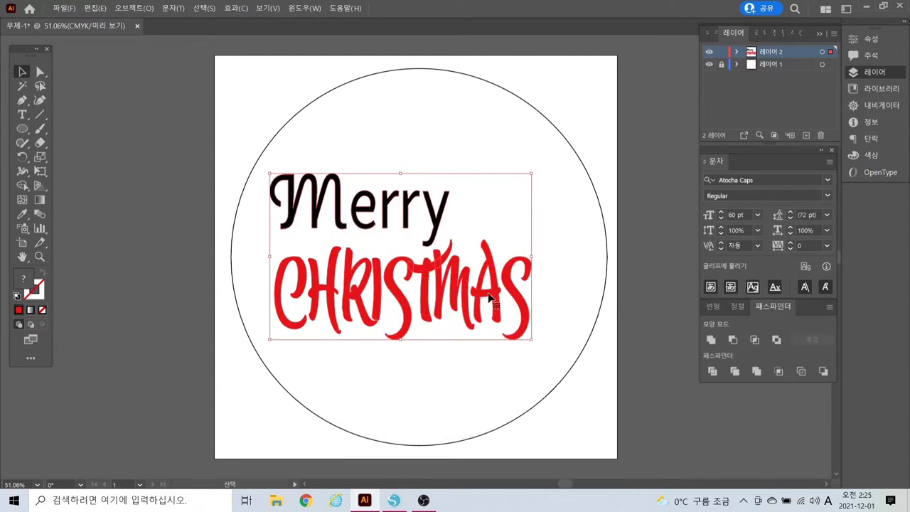
{"action": "left_click", "coordinate": [444, 379]}
Ungroup the outlined "Christmas" and "Merry" into individual letters
{"action": "left_click", "coordinate": [412, 321]}
{"action": "right_click", "coordinate": [413, 320]}
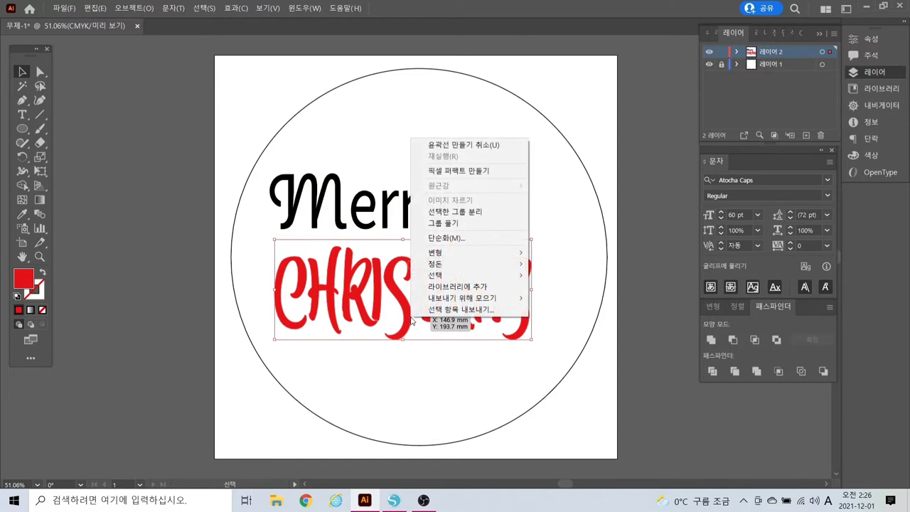
{"action": "left_click", "coordinate": [454, 225]}
{"action": "left_click", "coordinate": [340, 213]}
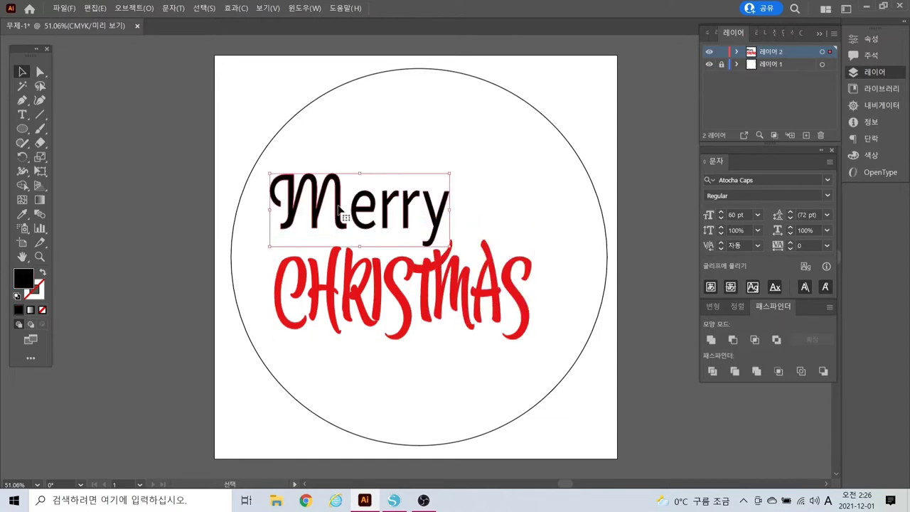
{"action": "right_click", "coordinate": [338, 205]}
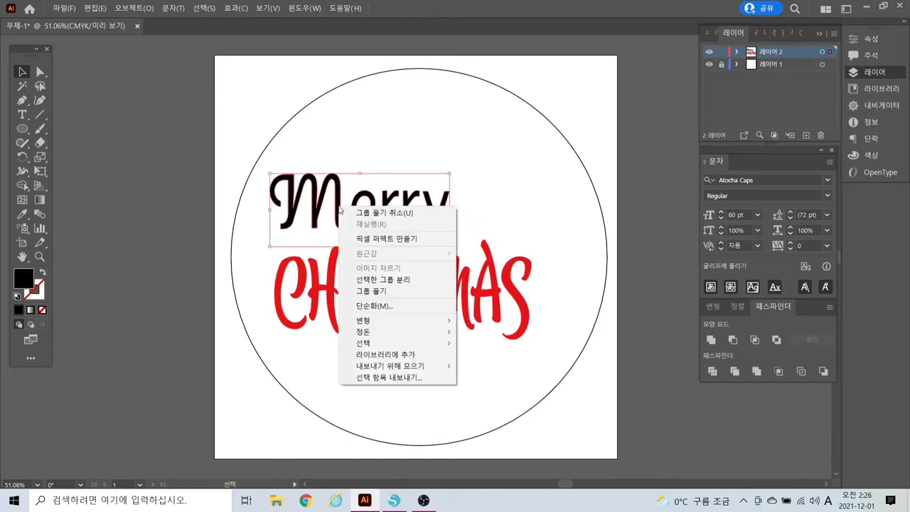
{"action": "left_click", "coordinate": [386, 291]}
{"action": "left_click", "coordinate": [411, 381]}
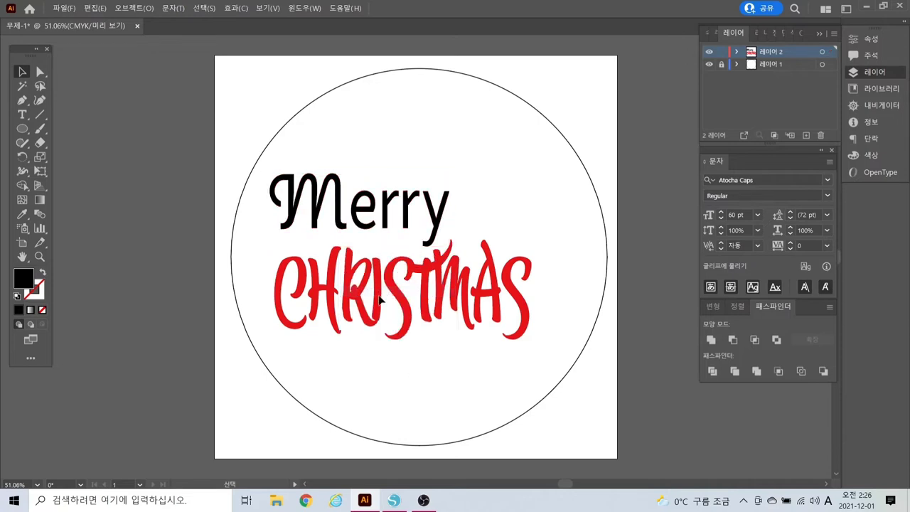
Fill the letter "M" of "Merry" with dark green 006600
{"action": "left_click", "coordinate": [322, 214]}
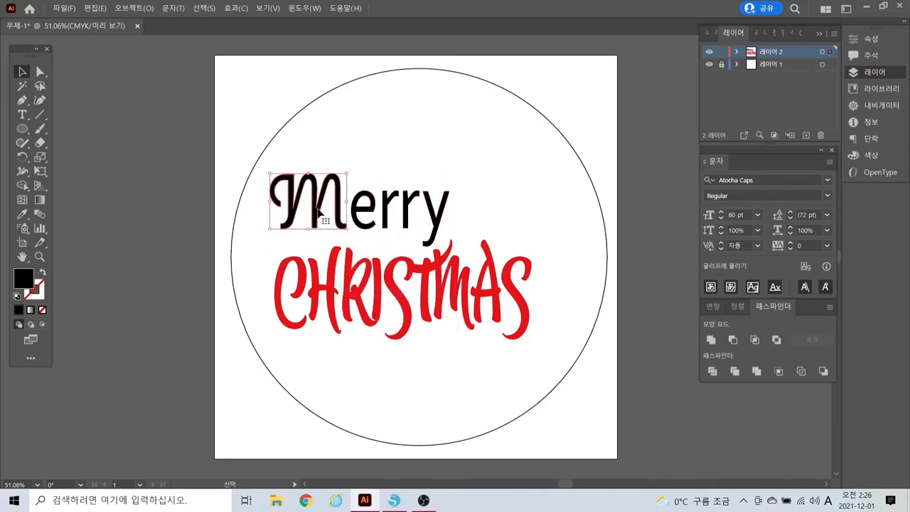
{"action": "double_click", "coordinate": [30, 281]}
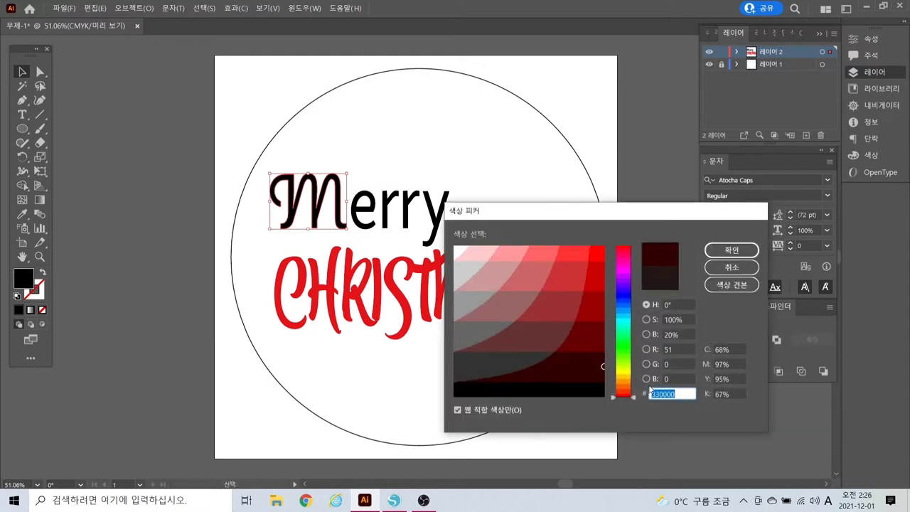
{"action": "left_click_drag", "start_coordinate": [636, 399], "coordinate": [635, 353]}
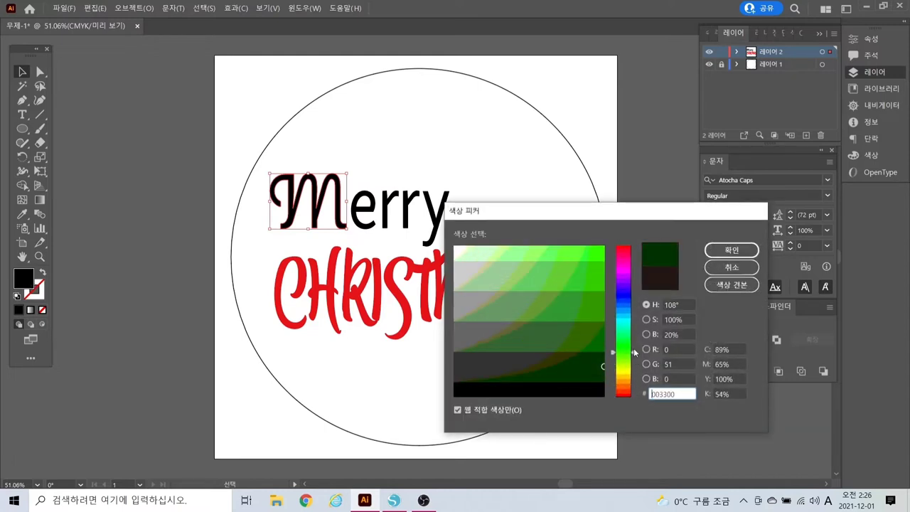
{"action": "left_click", "coordinate": [602, 339]}
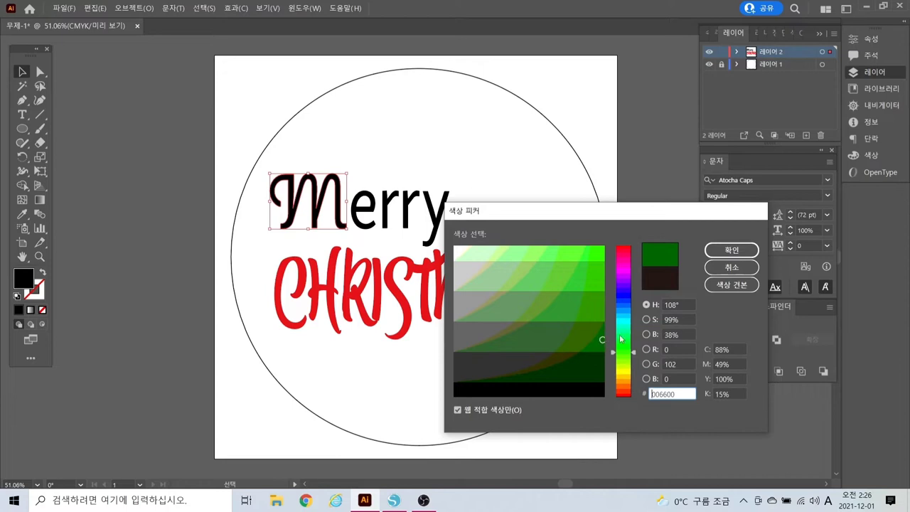
{"action": "left_click", "coordinate": [728, 253]}
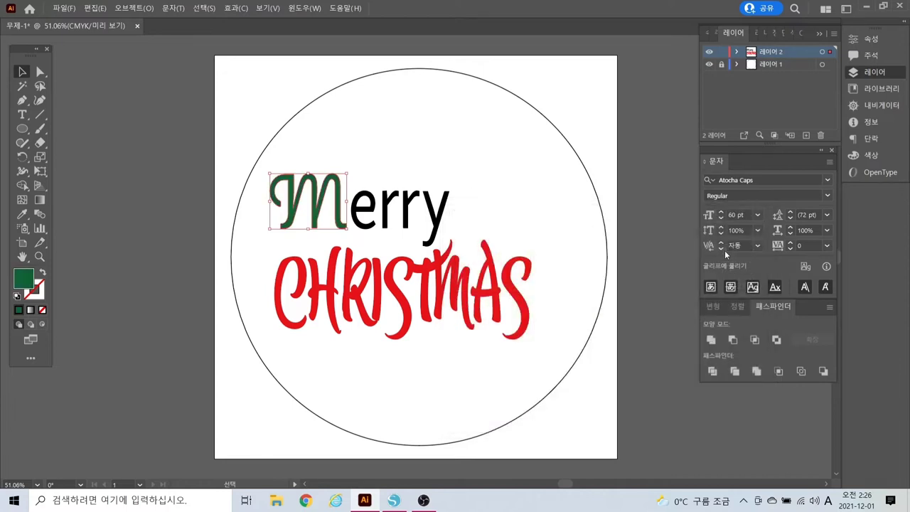
{"action": "left_click", "coordinate": [461, 386]}
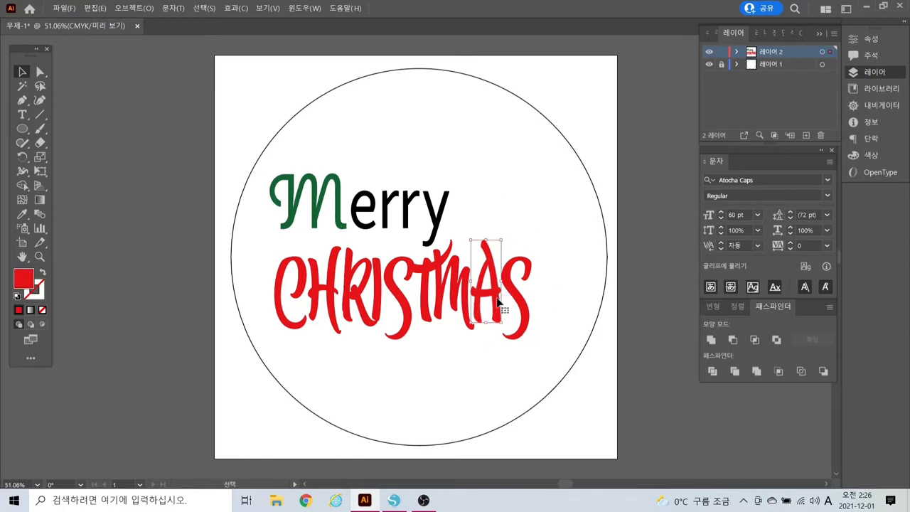
Delete the "A" of "Christmas", and move the final "S" down and right, tilting it clockwise
{"action": "key", "text": "Delete"}
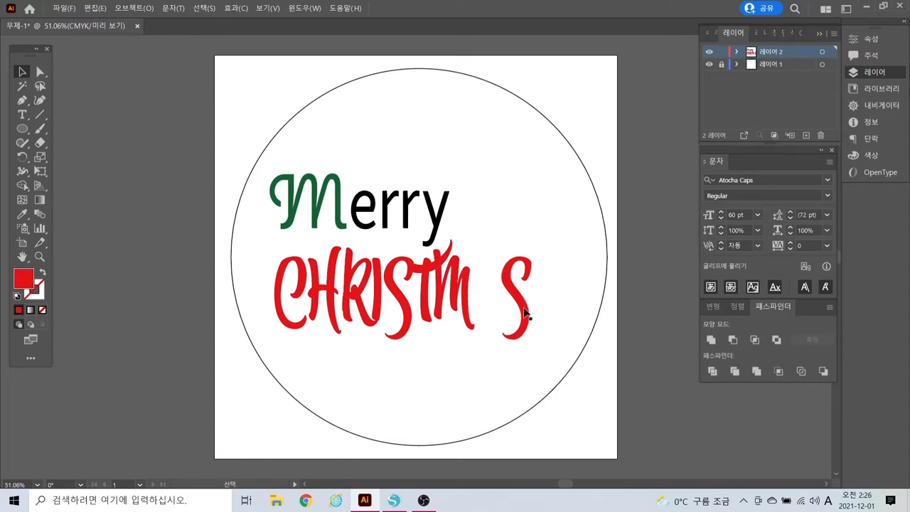
{"action": "left_click_drag", "start_coordinate": [525, 312], "coordinate": [549, 326]}
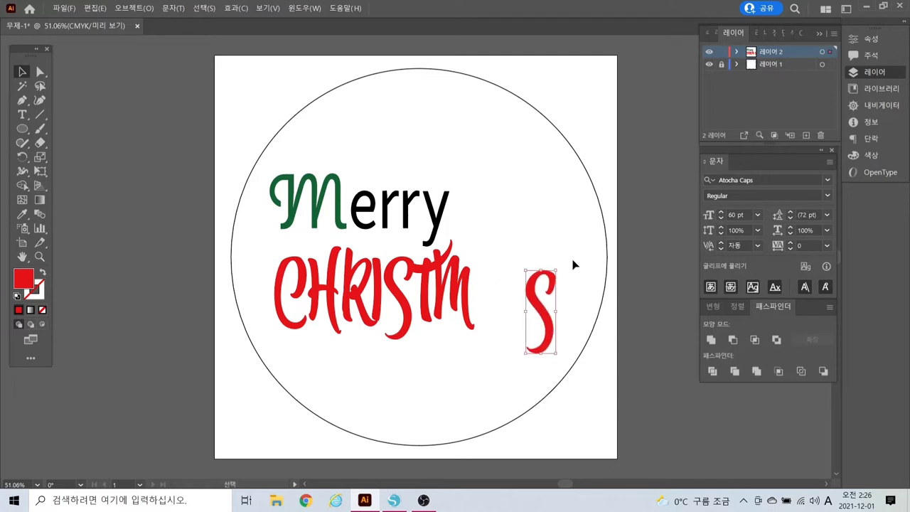
{"action": "left_click_drag", "start_coordinate": [561, 267], "coordinate": [553, 350]}
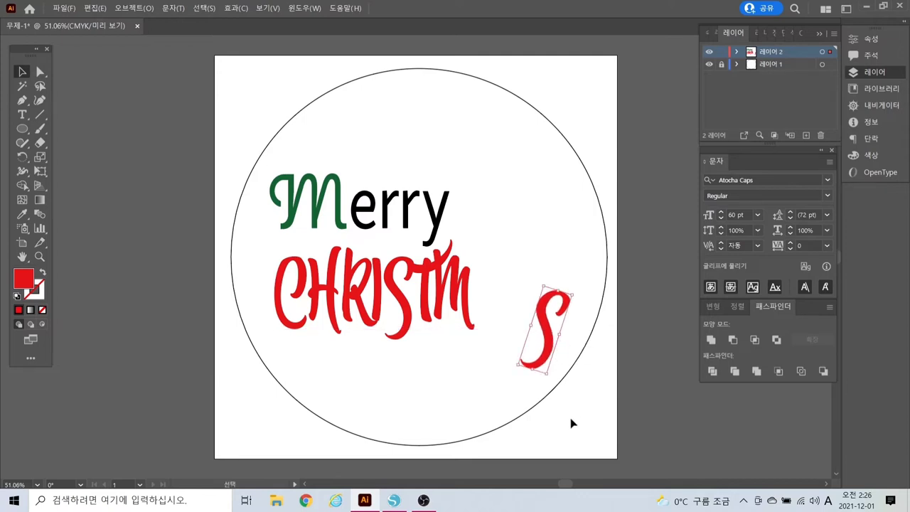
{"action": "left_click", "coordinate": [572, 424]}
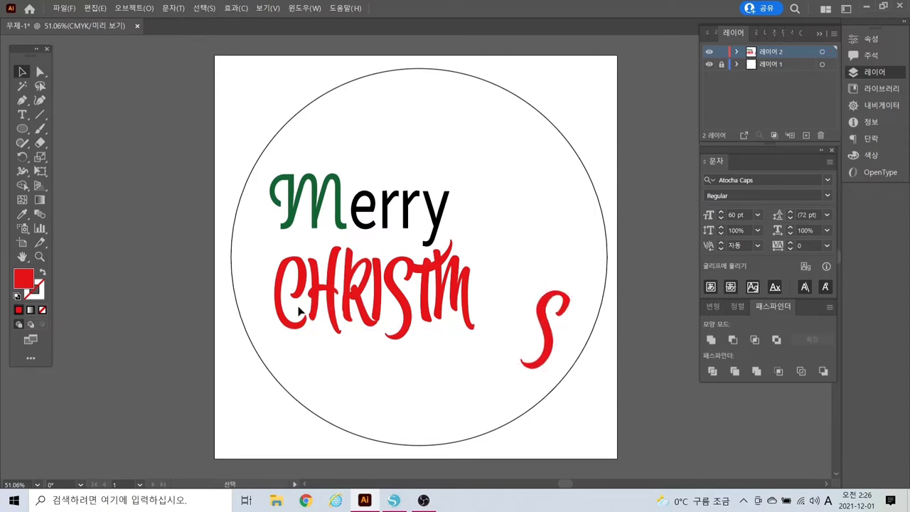
Check the individual letters of "Christmas" for overlaps, especially where the S, T and M cross
{"action": "left_click", "coordinate": [320, 298]}
{"action": "left_click", "coordinate": [360, 305]}
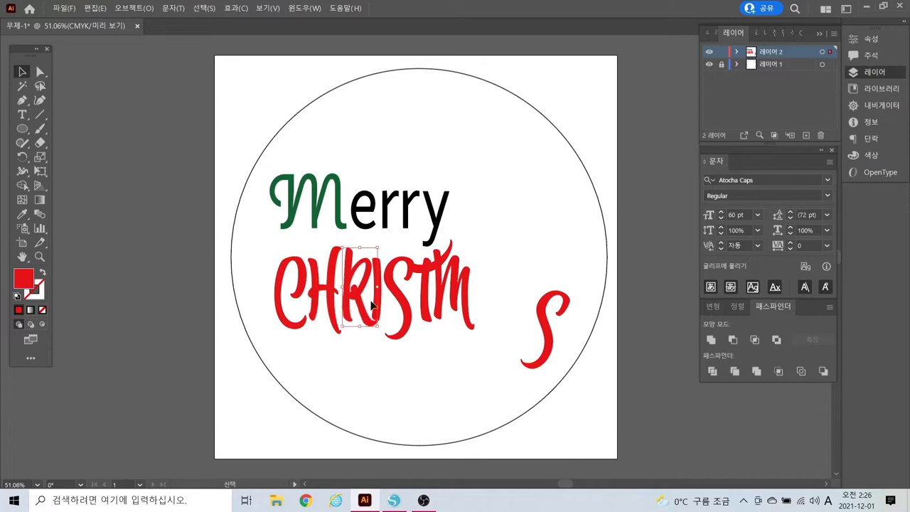
{"action": "left_click", "coordinate": [376, 298]}
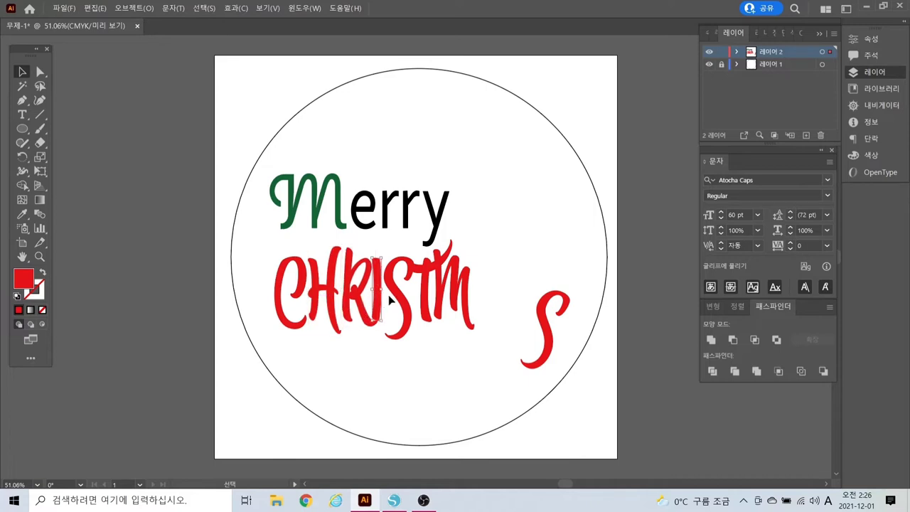
{"action": "left_click", "coordinate": [411, 323]}
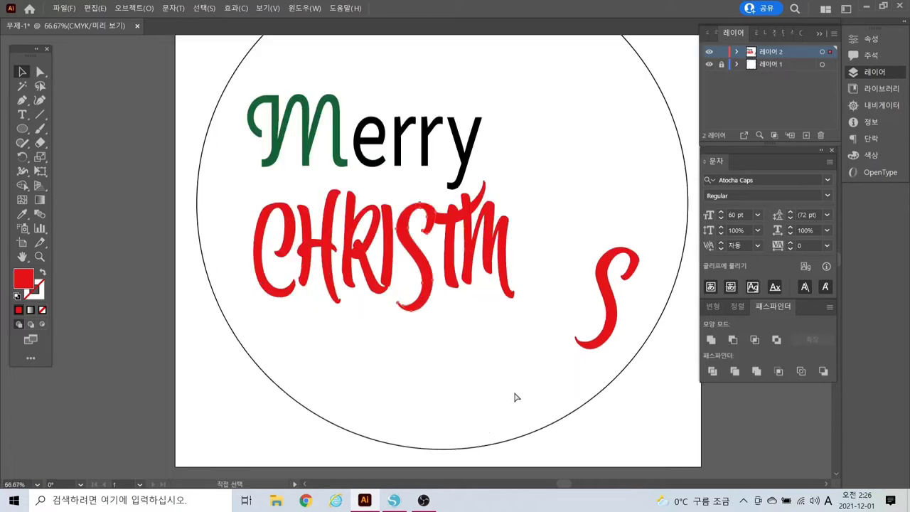
{"action": "key", "text": "ctrl+equal"}
{"action": "key", "text": "ctrl+equal"}
{"action": "key", "text": "ctrl+equal"}
{"action": "left_click_drag", "start_coordinate": [527, 371], "coordinate": [504, 391]}
{"action": "left_click", "coordinate": [410, 179]}
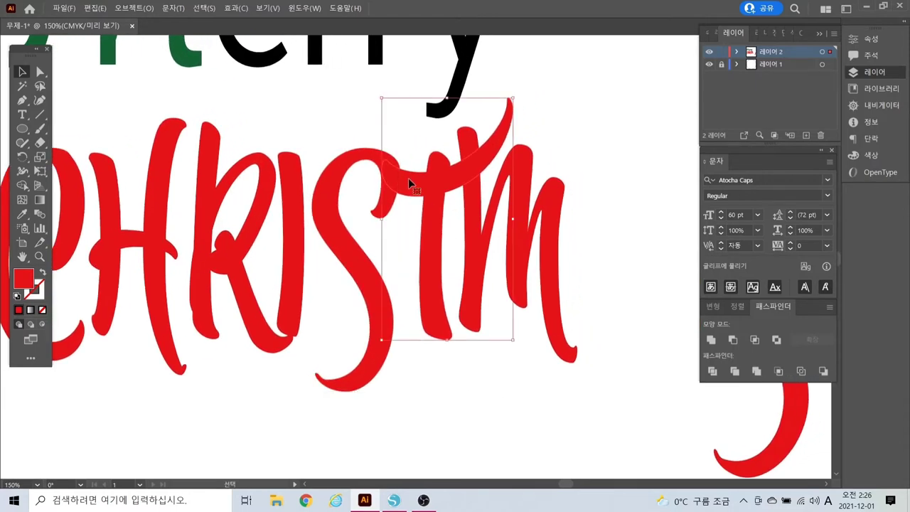
{"action": "left_click", "coordinate": [470, 146]}
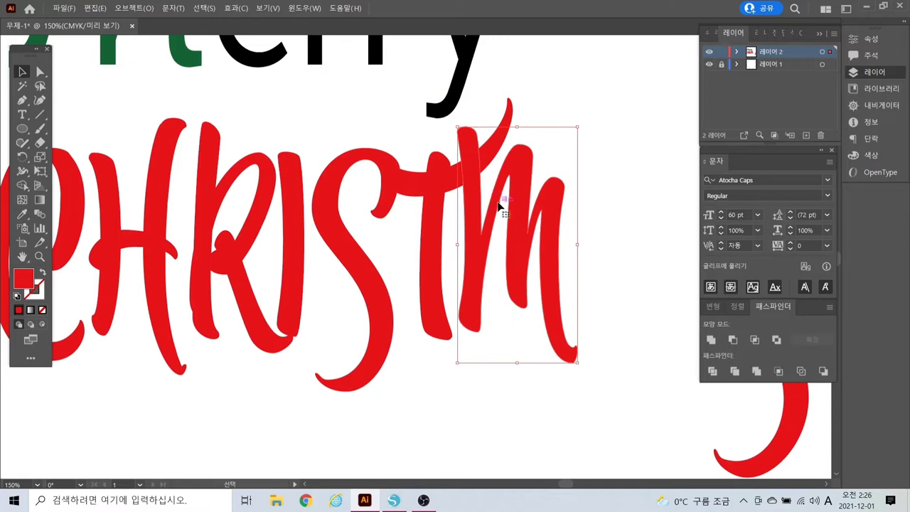
{"action": "left_click", "coordinate": [574, 228]}
Unite the overlapping letters S, T and M of "Christmas" into a single shape and deselect it
{"action": "left_click", "coordinate": [332, 189]}
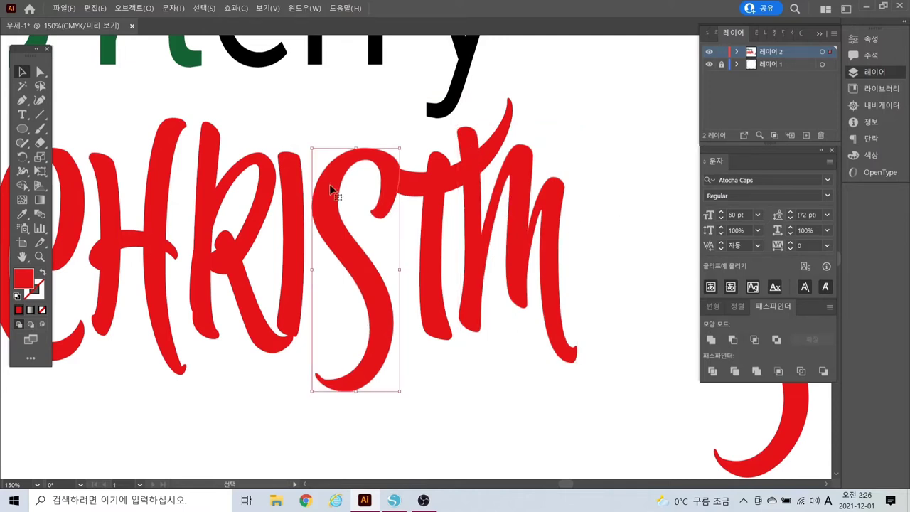
{"action": "left_click", "coordinate": [411, 181], "text": "shift"}
{"action": "left_click", "coordinate": [482, 199], "text": "shift"}
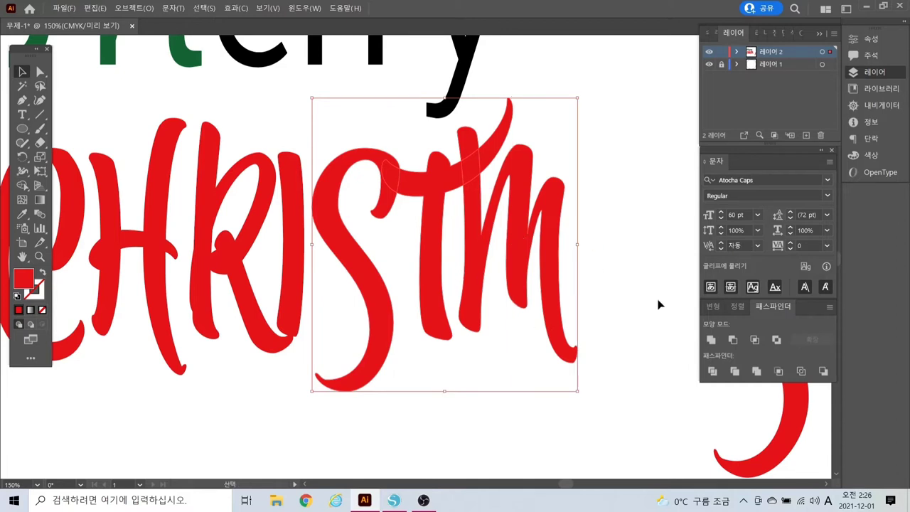
{"action": "left_click", "coordinate": [712, 344]}
{"action": "left_click", "coordinate": [711, 340]}
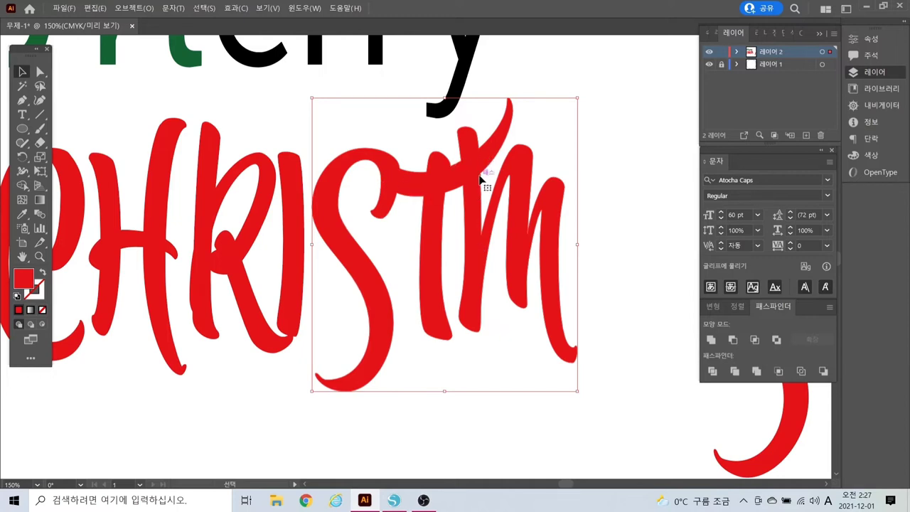
{"action": "left_click", "coordinate": [470, 436]}
{"action": "key", "text": "ctrl+0"}
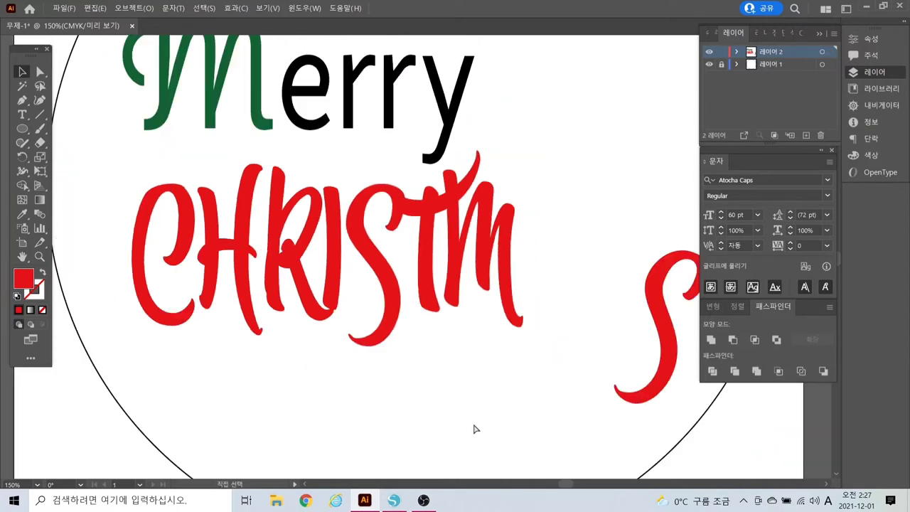
Move the "C" of "Christmas" slightly left and nudge the "H" left to follow it
{"action": "left_click_drag", "start_coordinate": [473, 424], "coordinate": [411, 396]}
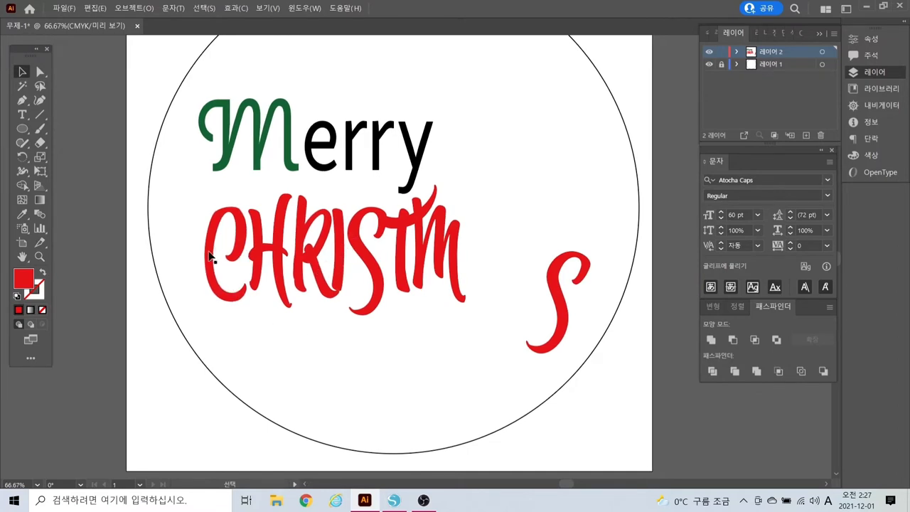
{"action": "left_click_drag", "start_coordinate": [213, 258], "coordinate": [211, 255]}
{"action": "left_click", "coordinate": [255, 261]}
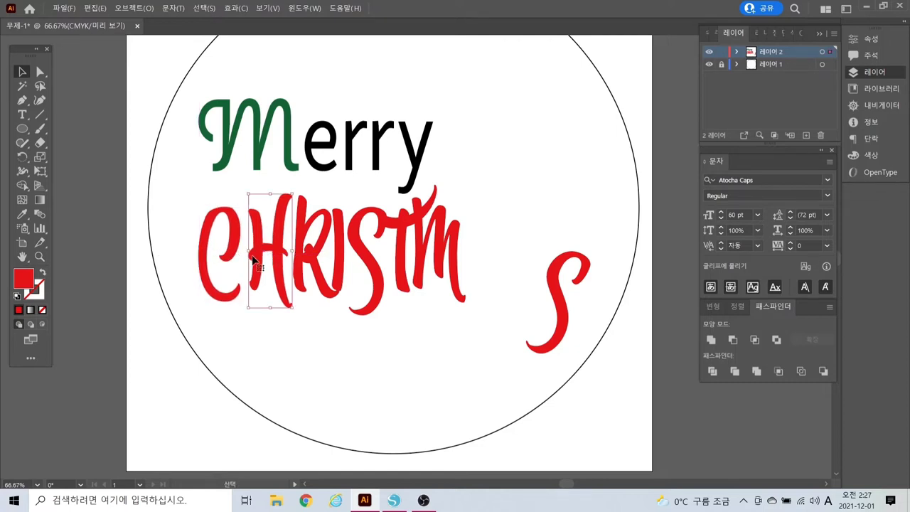
{"action": "key", "text": "Left"}
{"action": "key", "text": "Left"}
{"action": "key", "text": "Left"}
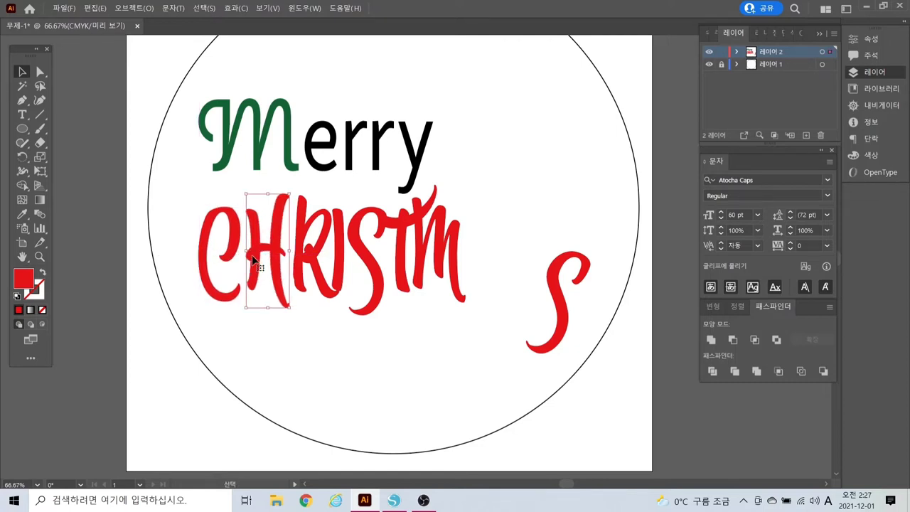
{"action": "key", "text": "Left"}
{"action": "key", "text": "Left"}
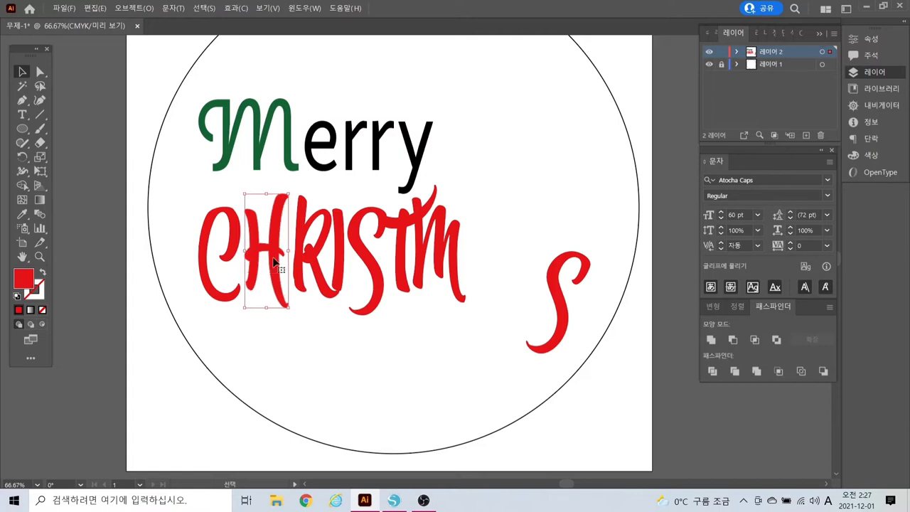
Nudge the "R" of "Christmas" slightly left toward the "H"
{"action": "left_click", "coordinate": [306, 250]}
{"action": "key", "text": "Left"}
{"action": "key", "text": "Left"}
{"action": "key", "text": "Left"}
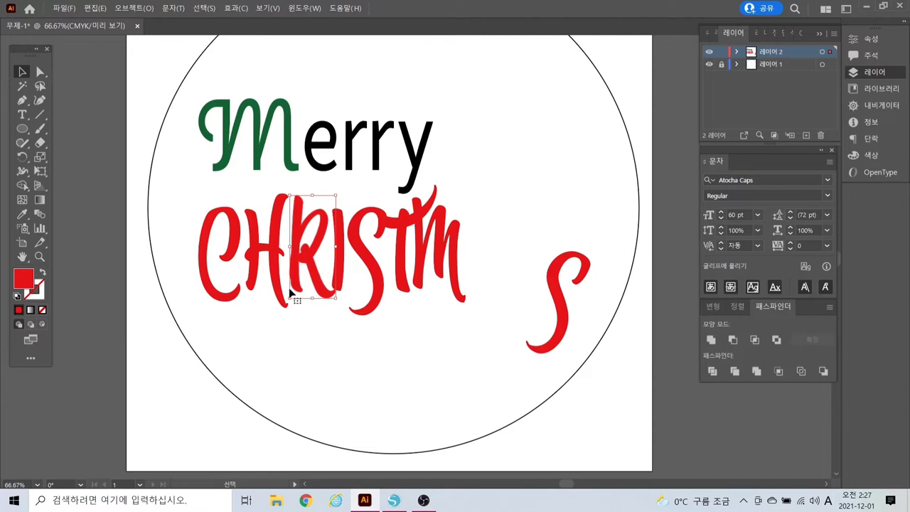
Nudge the united "STM" shape slightly right to open a gap after the "I"
{"action": "left_click", "coordinate": [455, 254]}
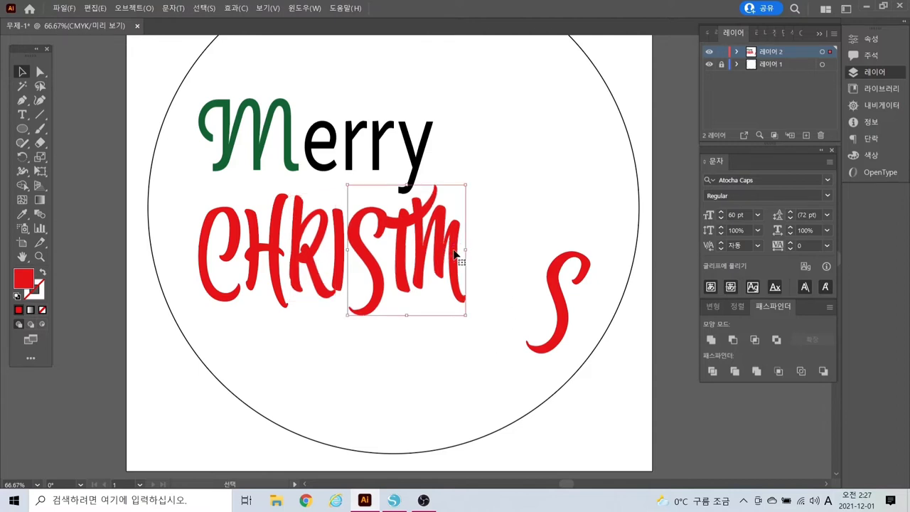
{"action": "key", "text": "Right"}
{"action": "key", "text": "Right"}
{"action": "key", "text": "Right"}
{"action": "key", "text": "Right"}
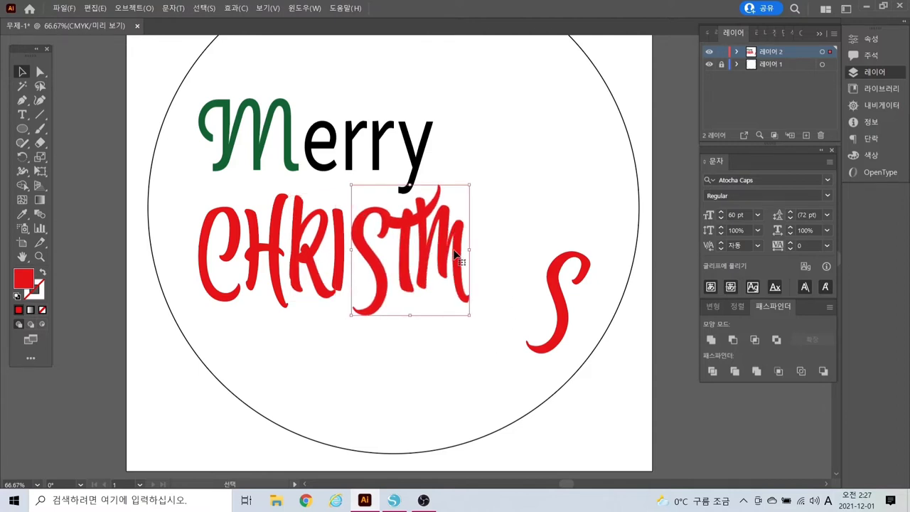
{"action": "left_click", "coordinate": [369, 346]}
Nudge the "I" of "Christmas" slightly right, away from the "R"
{"action": "left_click", "coordinate": [344, 277]}
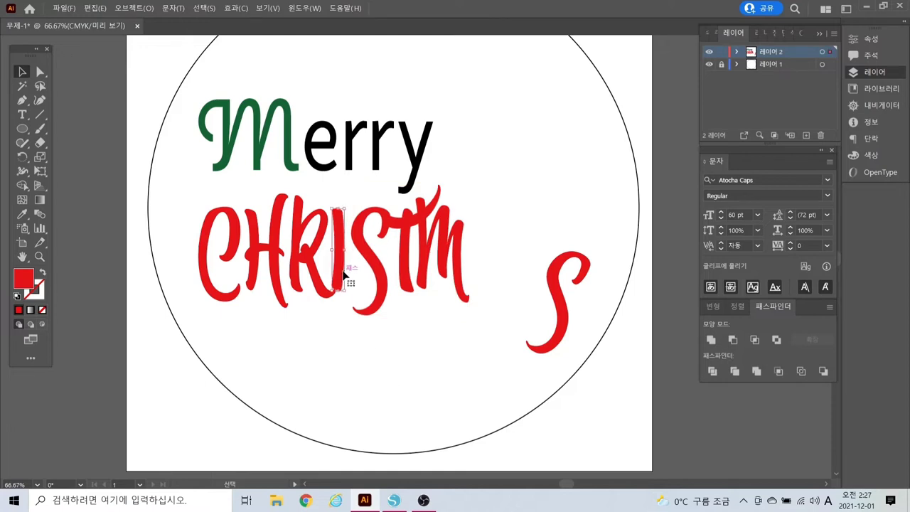
{"action": "key", "text": "Right"}
{"action": "key", "text": "Right"}
{"action": "key", "text": "Right"}
{"action": "key", "text": "Right"}
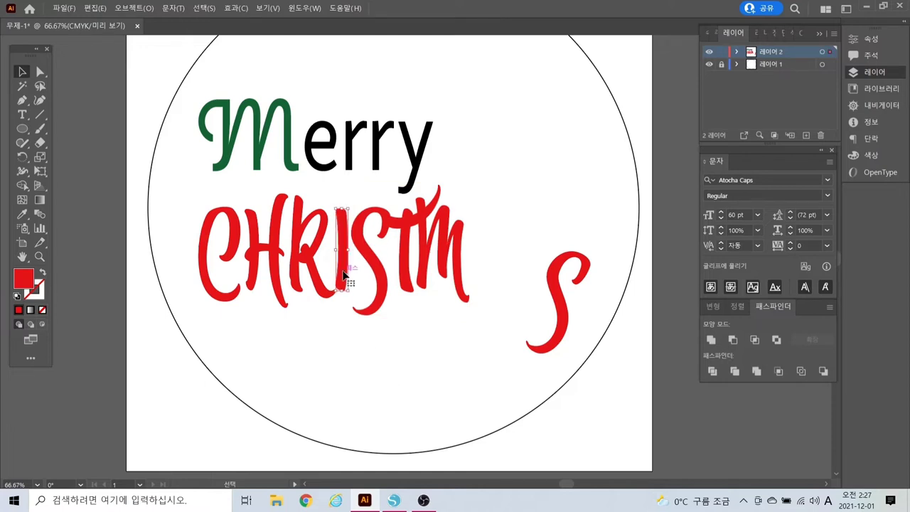
{"action": "left_click", "coordinate": [400, 380]}
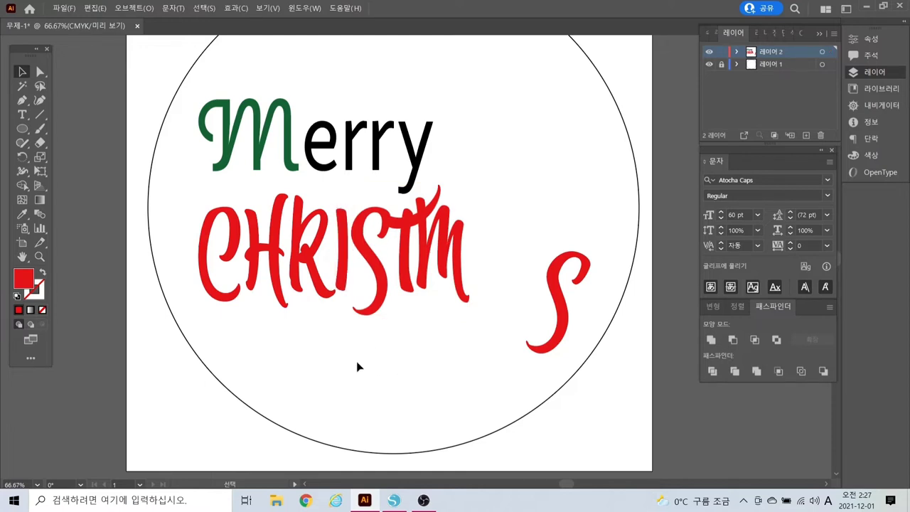
Nudge the "I" of "Christmas" slightly upward between the "R" and the "S"
{"action": "left_click", "coordinate": [343, 258]}
{"action": "key", "text": "Up"}
{"action": "key", "text": "Up"}
{"action": "key", "text": "Up"}
{"action": "key", "text": "Up"}
{"action": "left_click", "coordinate": [386, 402]}
Stretch the green "M" of "Merry" upward to make it taller, keeping its base in place
{"action": "left_click", "coordinate": [260, 138]}
{"action": "left_click_drag", "start_coordinate": [249, 97], "coordinate": [246, 84]}
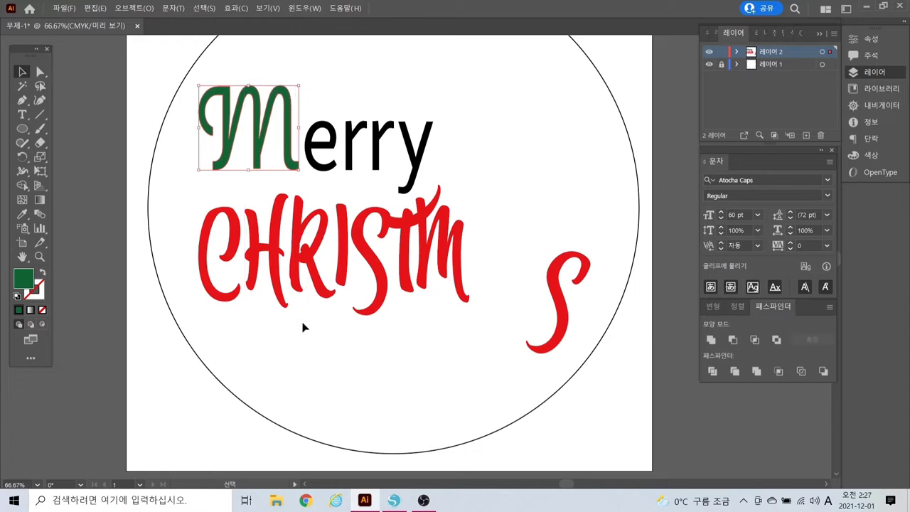
{"action": "left_click", "coordinate": [307, 368]}
Widen the green "M" of "Merry" slightly on its right and left sides
{"action": "left_click", "coordinate": [237, 137]}
{"action": "left_click_drag", "start_coordinate": [299, 129], "coordinate": [301, 129]}
{"action": "left_click", "coordinate": [341, 387]}
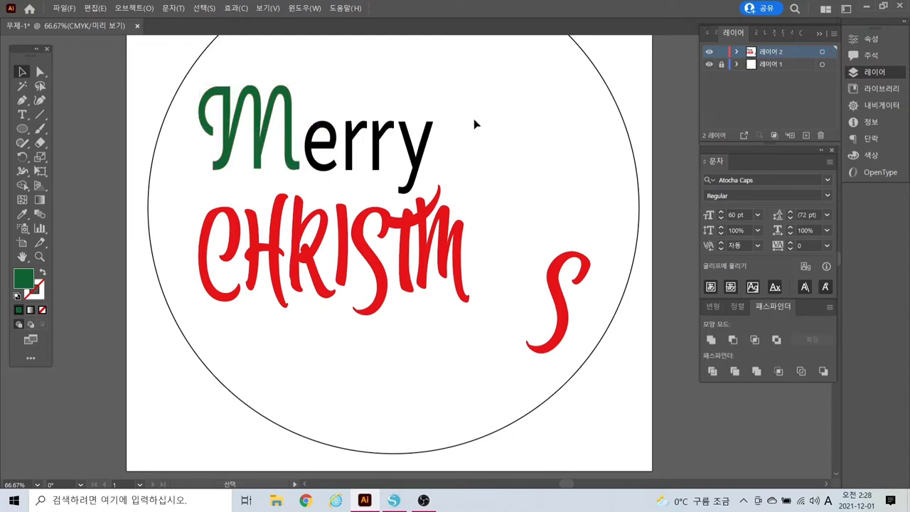
{"action": "left_click", "coordinate": [227, 149]}
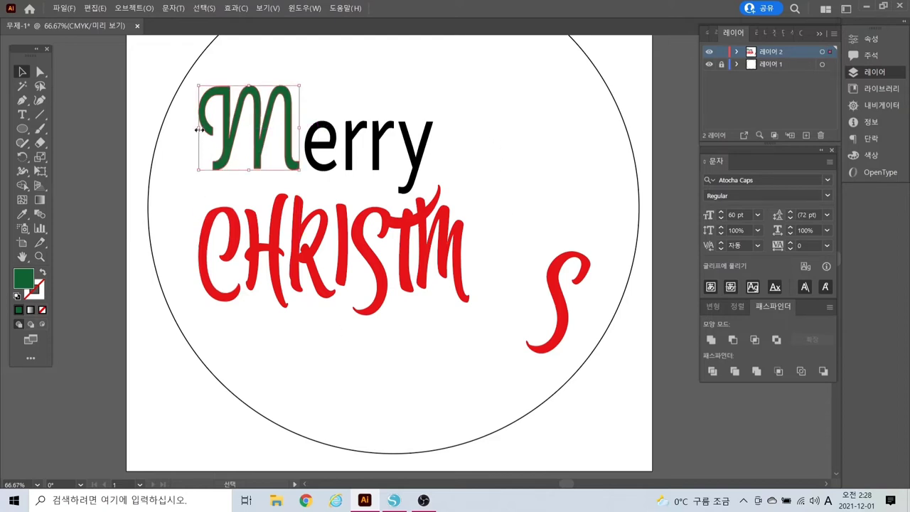
{"action": "left_click_drag", "start_coordinate": [199, 128], "coordinate": [195, 130]}
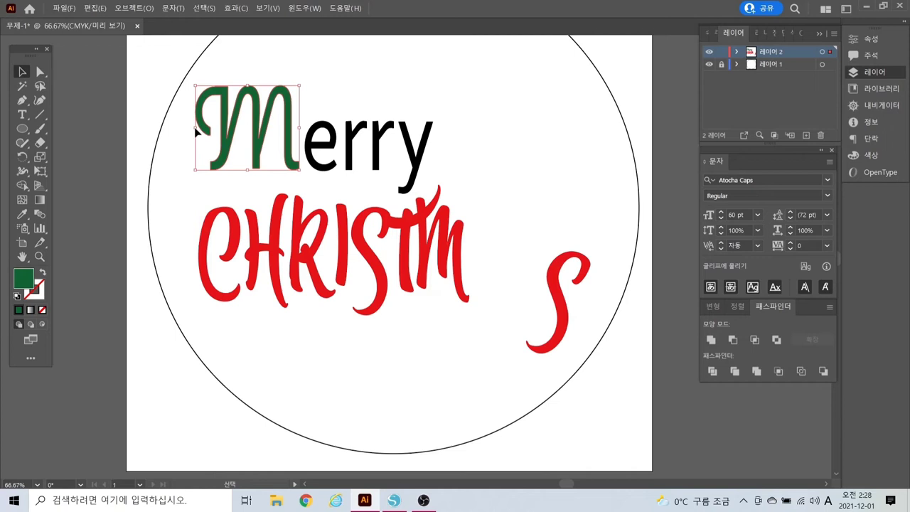
{"action": "left_click", "coordinate": [324, 377]}
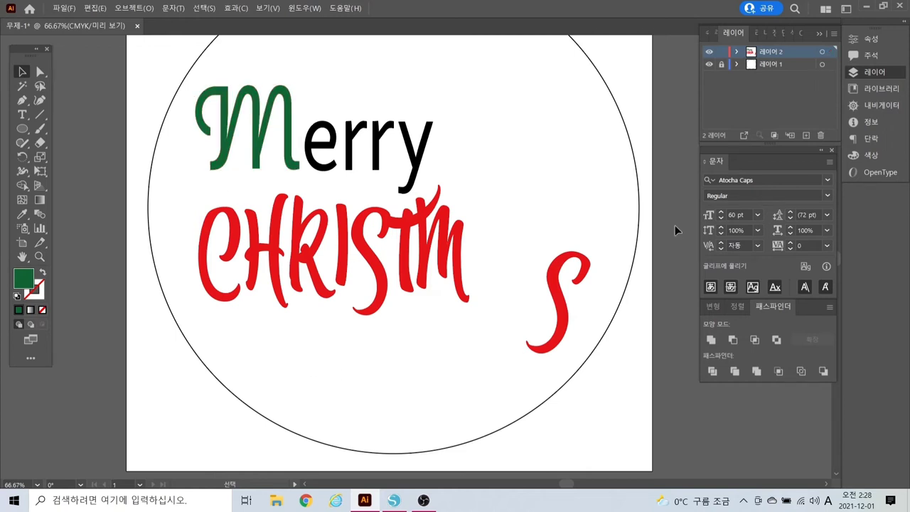
Lock all of the "Merry" and "Christmas" lettering on the layer
{"action": "key", "text": "ctrl+a"}
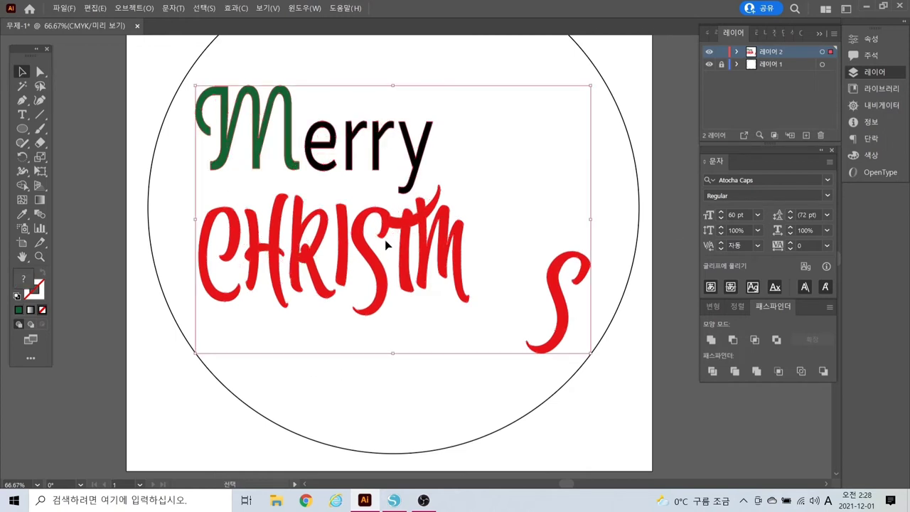
{"action": "left_click", "coordinate": [95, 8]}
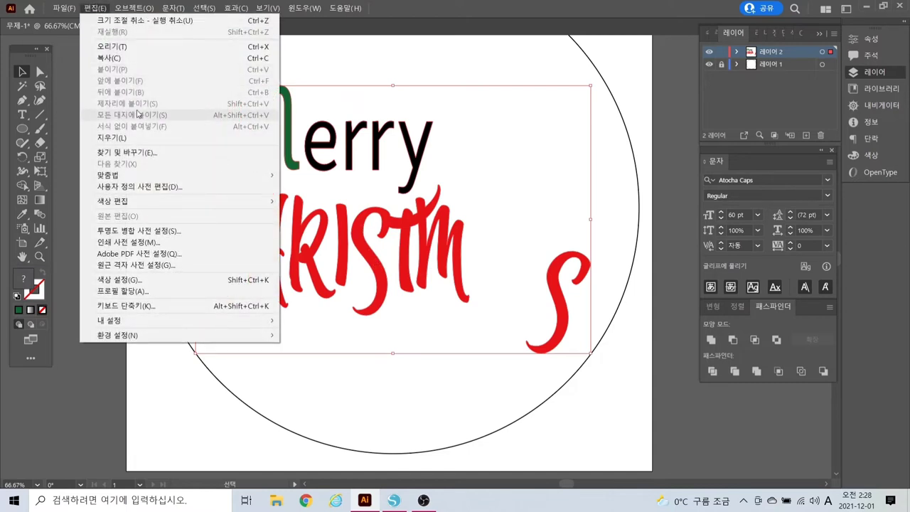
{"action": "mouse_move", "coordinate": [133, 8]}
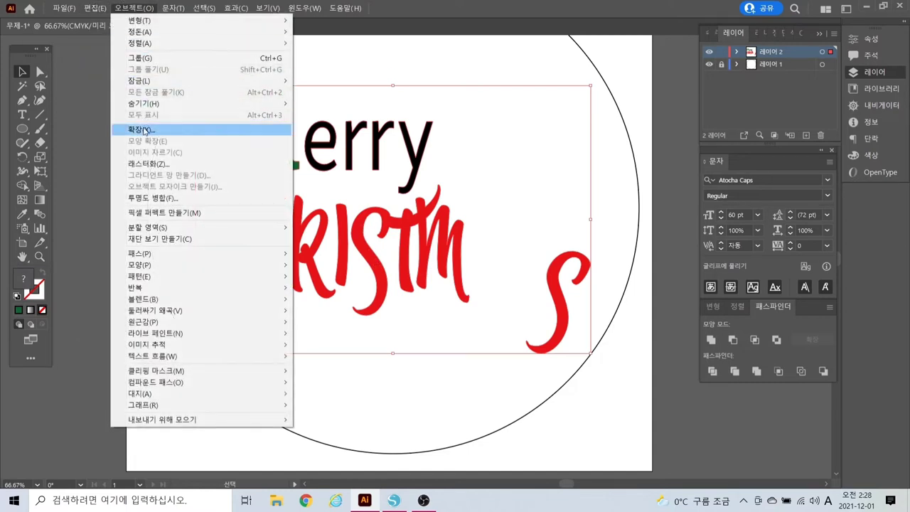
{"action": "mouse_move", "coordinate": [148, 81]}
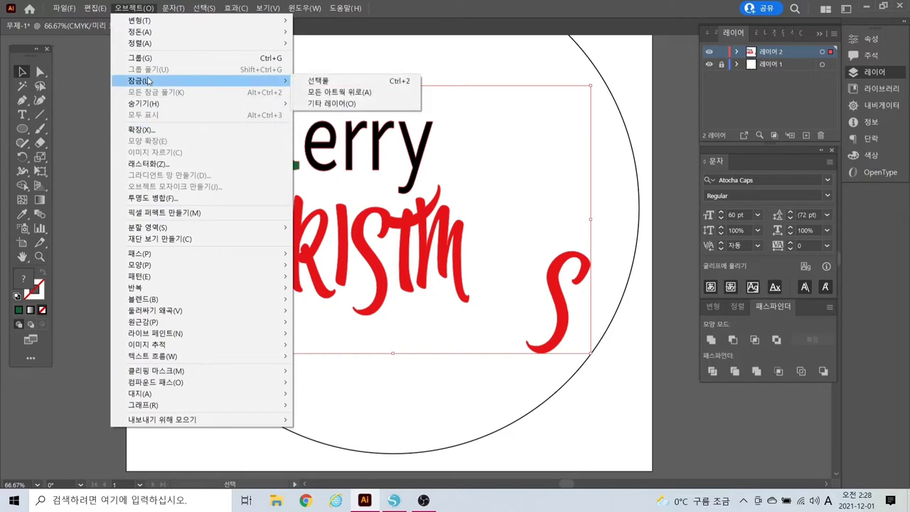
{"action": "left_click", "coordinate": [327, 82]}
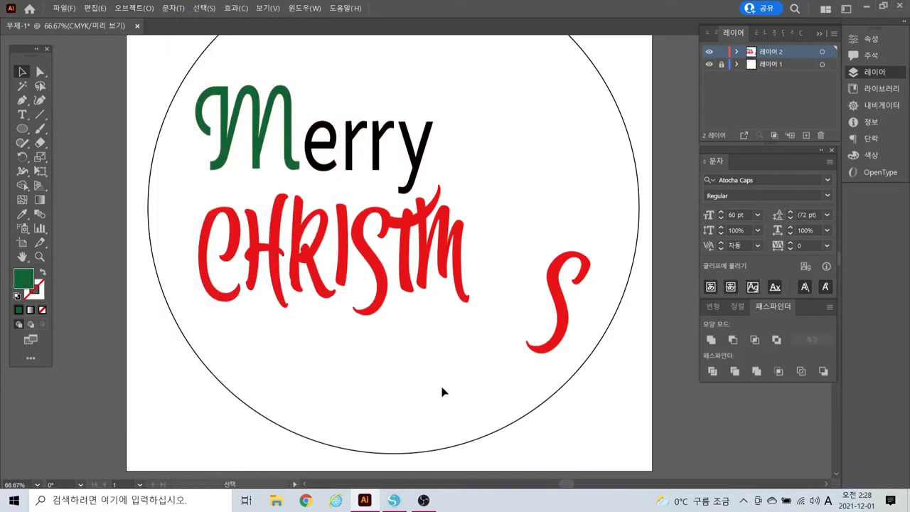
Create a 40 mm by 40 mm circle and place it between the "M" and final "S" of "Christmas"
{"action": "left_click", "coordinate": [22, 128]}
{"action": "left_click", "coordinate": [502, 251]}
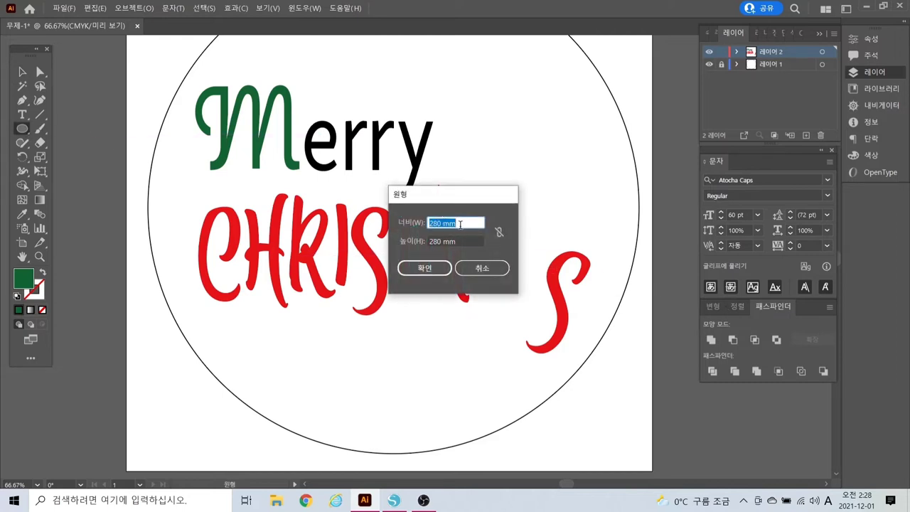
{"action": "type", "text": "40"}
{"action": "key", "text": "Tab"}
{"action": "type", "text": "4"}
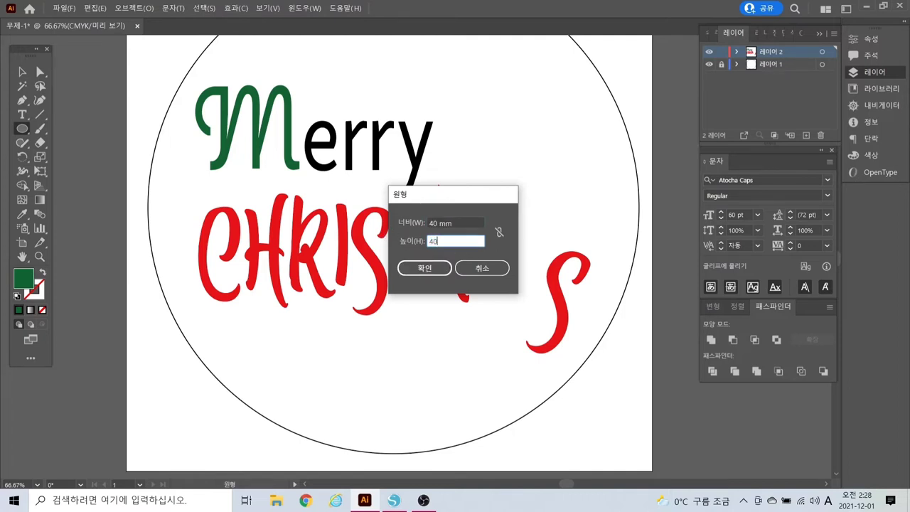
{"action": "key", "text": "Return"}
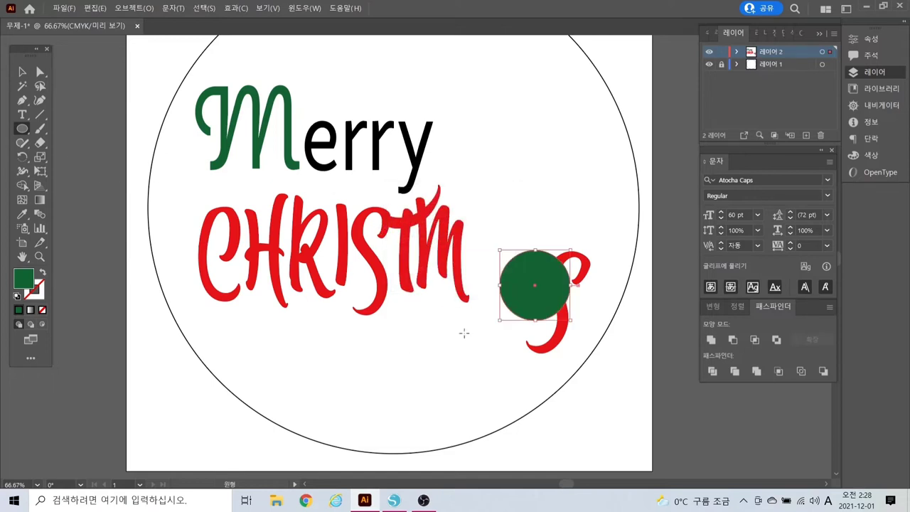
{"action": "left_click", "coordinate": [21, 72]}
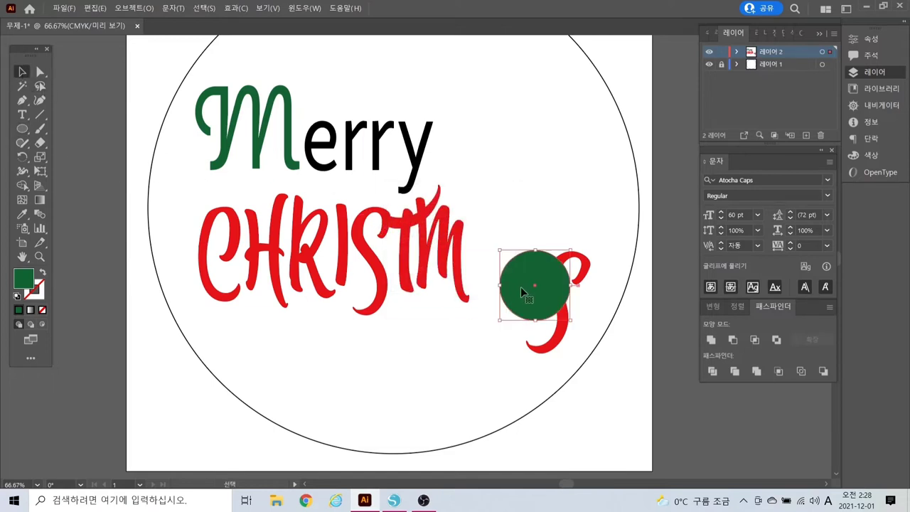
{"action": "left_click_drag", "start_coordinate": [519, 287], "coordinate": [488, 264]}
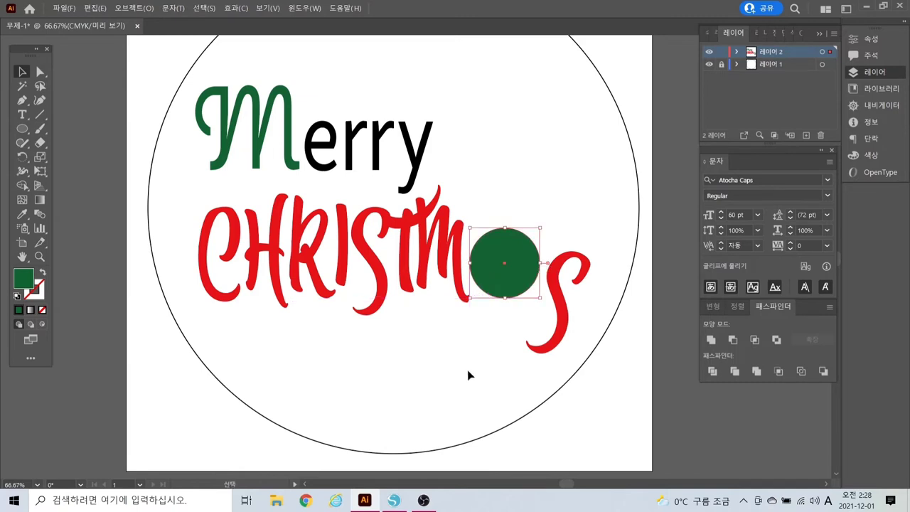
Give the circle between the "M" and final "S" of "Christmas" a black fill and no stroke
{"action": "left_click", "coordinate": [17, 297]}
{"action": "left_click", "coordinate": [43, 274]}
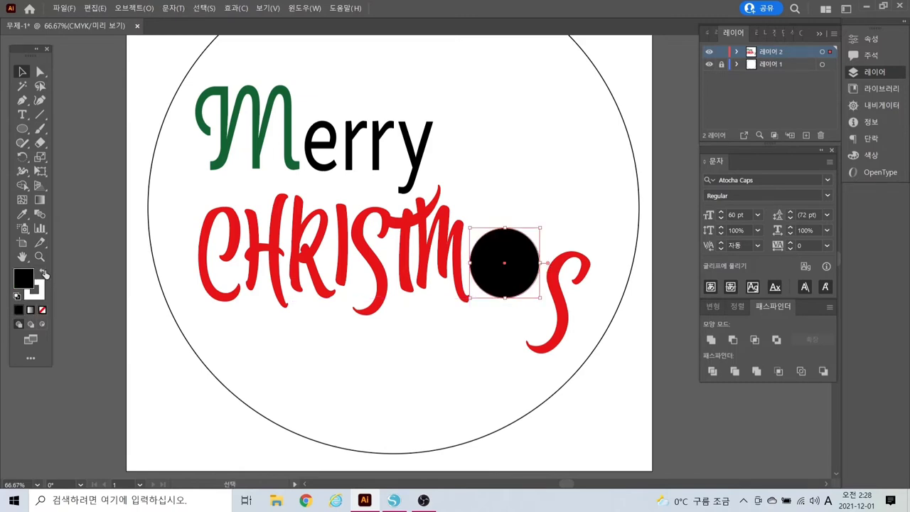
{"action": "left_click", "coordinate": [42, 310]}
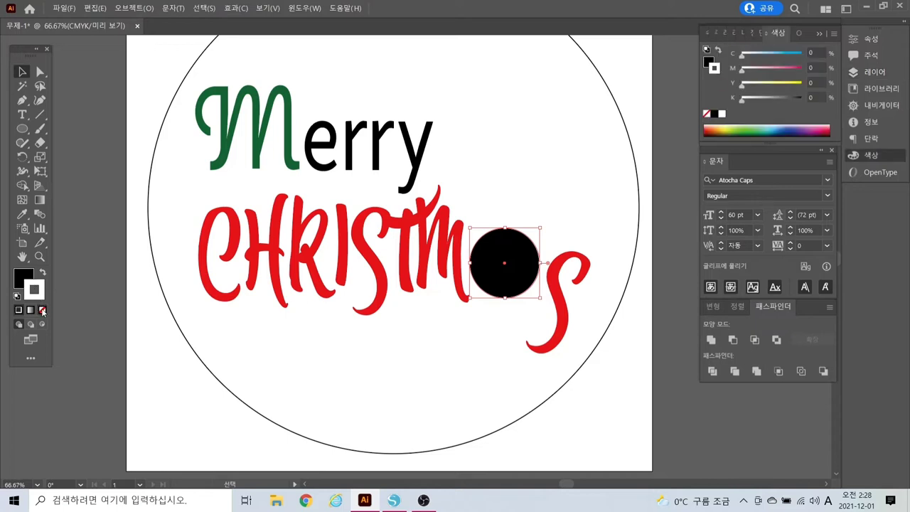
{"action": "left_click", "coordinate": [42, 310]}
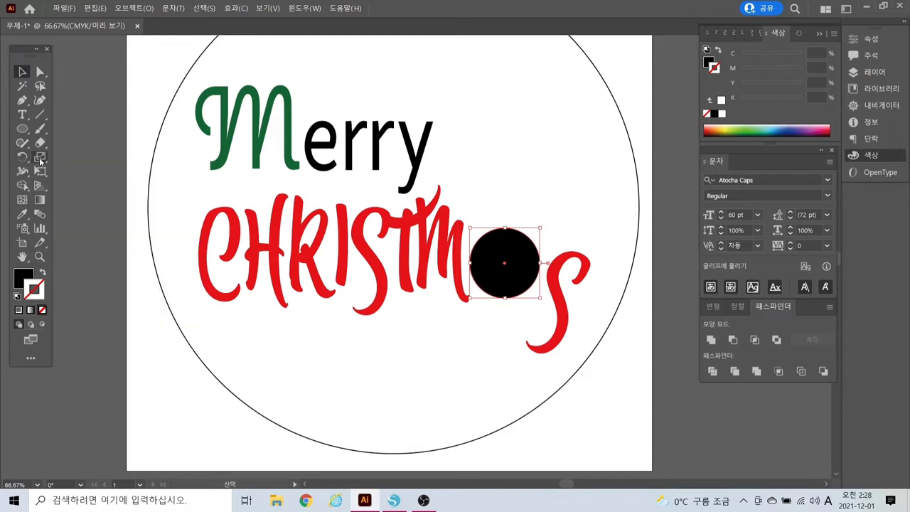
Try making a concentric copy of the black circle scaled uniformly to 80%
{"action": "left_click", "coordinate": [40, 158]}
{"action": "double_click", "coordinate": [40, 158]}
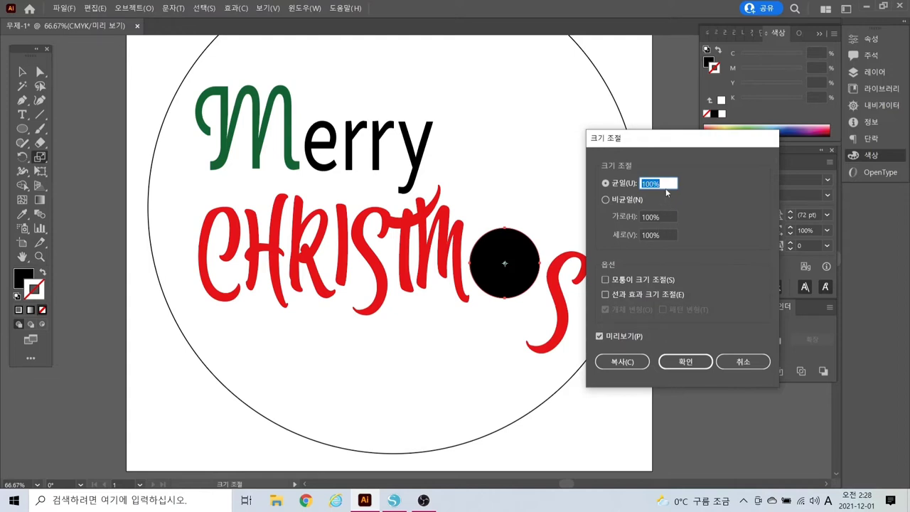
{"action": "type", "text": "80"}
{"action": "left_click", "coordinate": [600, 336]}
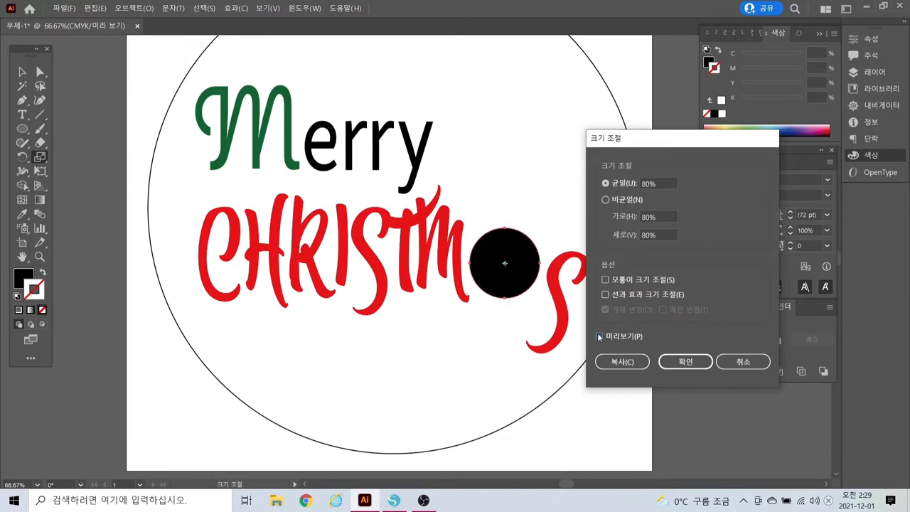
{"action": "left_click", "coordinate": [600, 336]}
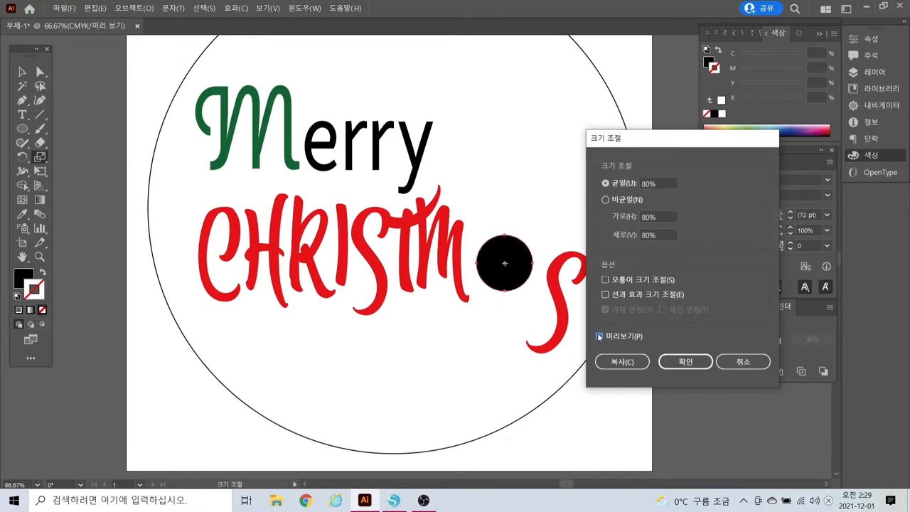
{"action": "left_click", "coordinate": [624, 361]}
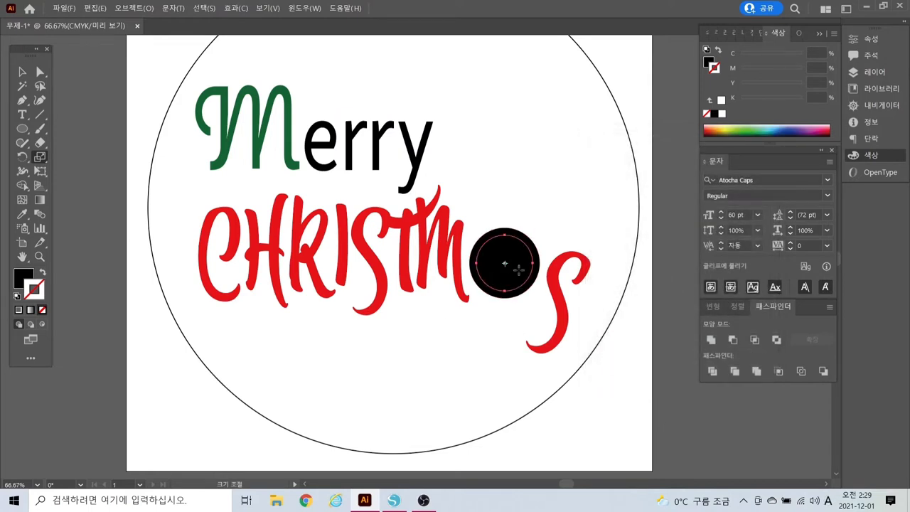
{"action": "key", "text": "ctrl+z"}
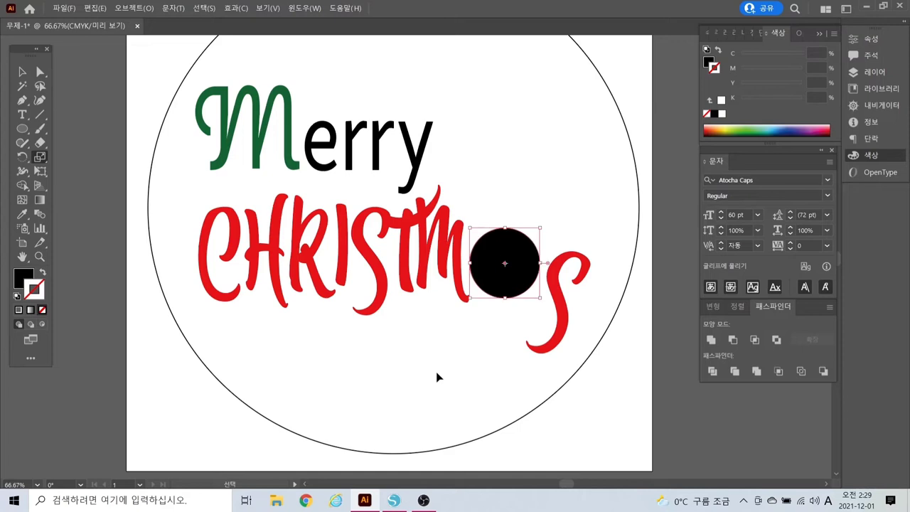
Create a concentric copy of the black circle scaled uniformly to 90%
{"action": "double_click", "coordinate": [40, 158]}
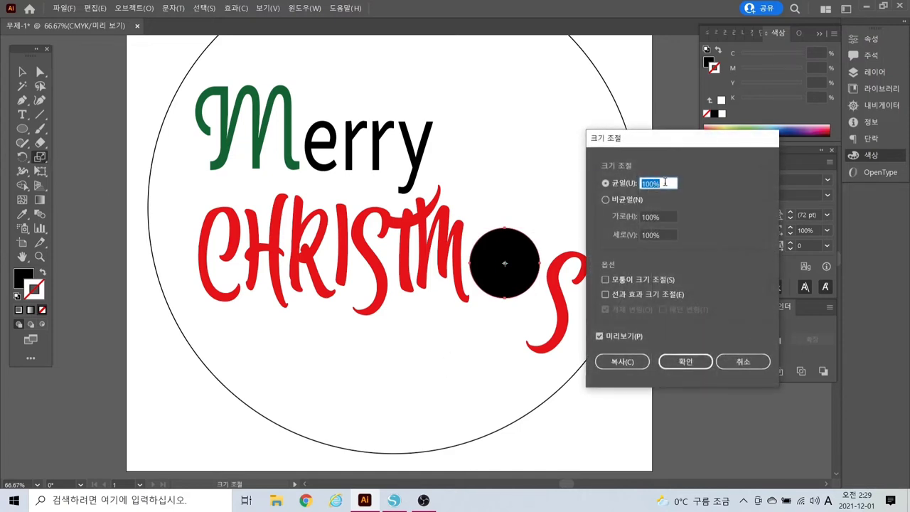
{"action": "type", "text": "90"}
{"action": "left_click", "coordinate": [599, 335]}
{"action": "left_click", "coordinate": [599, 336]}
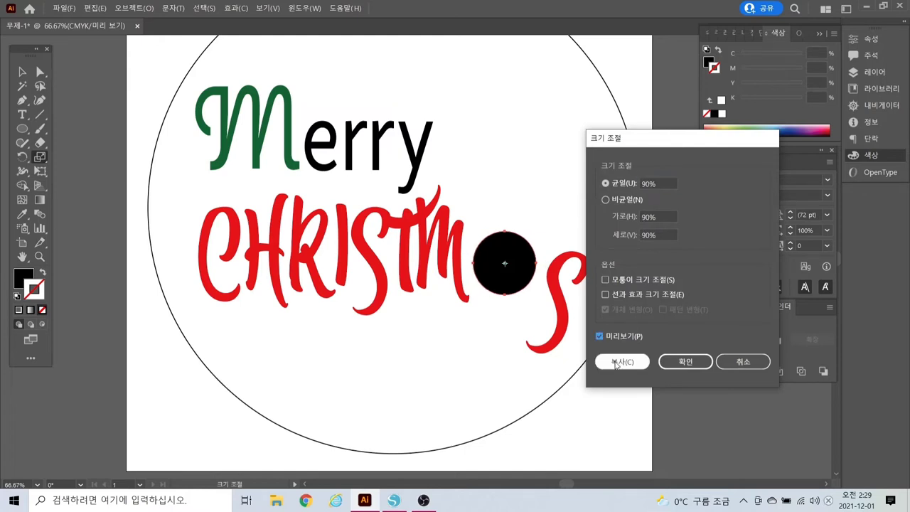
{"action": "left_click", "coordinate": [617, 364]}
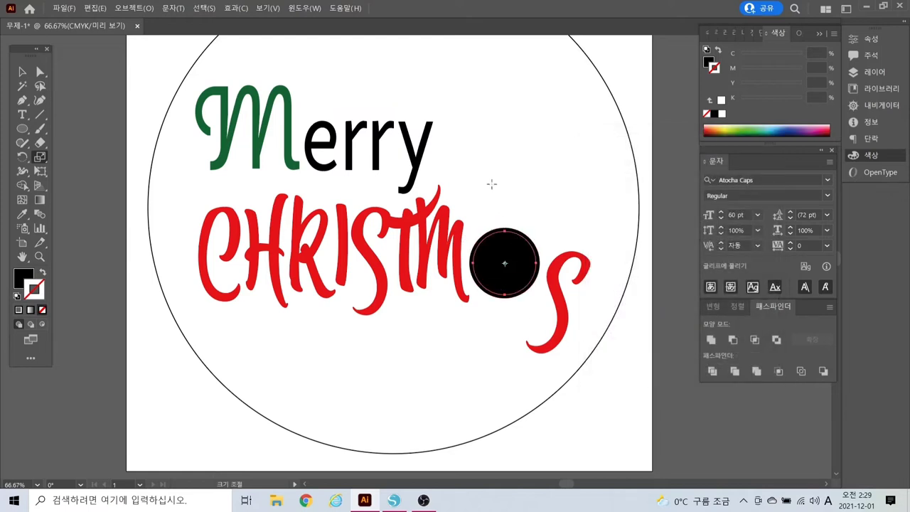
Subtract the smaller front circle from the larger black circle to form a thin black ring
{"action": "left_click", "coordinate": [519, 285]}
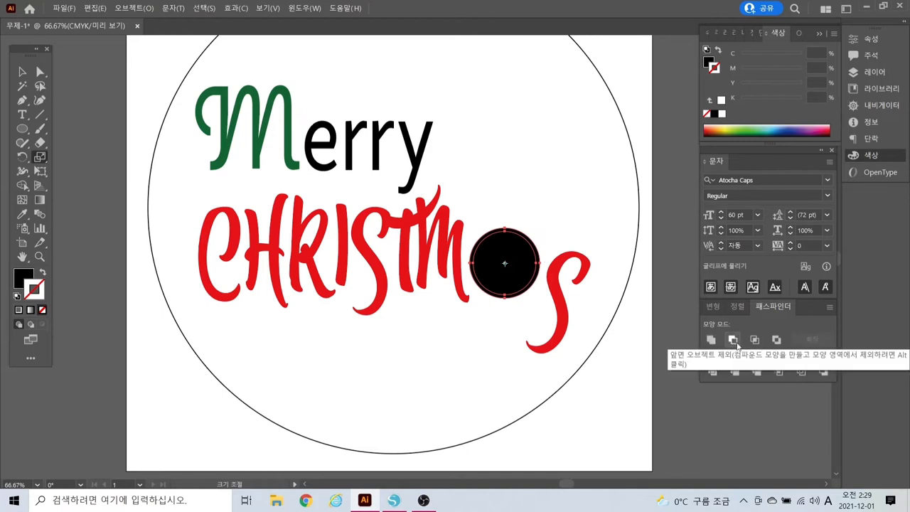
{"action": "left_click", "coordinate": [733, 341]}
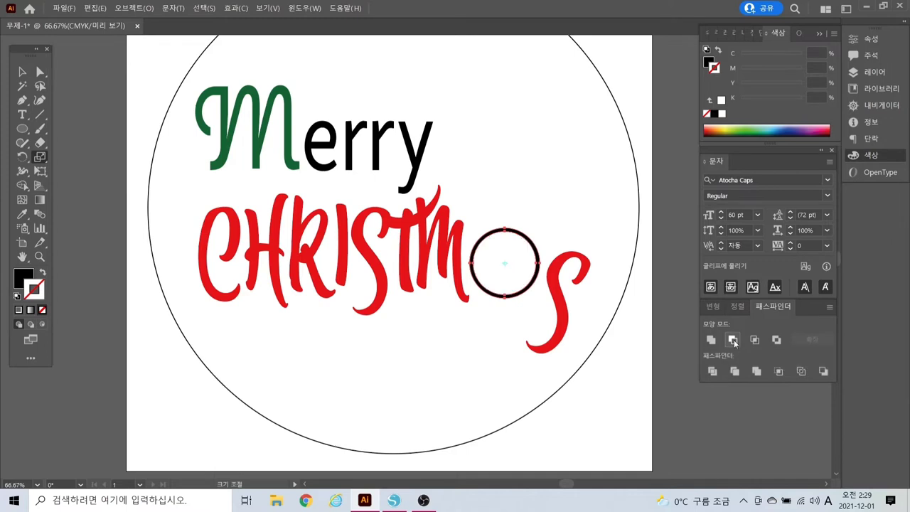
{"action": "left_click", "coordinate": [22, 72]}
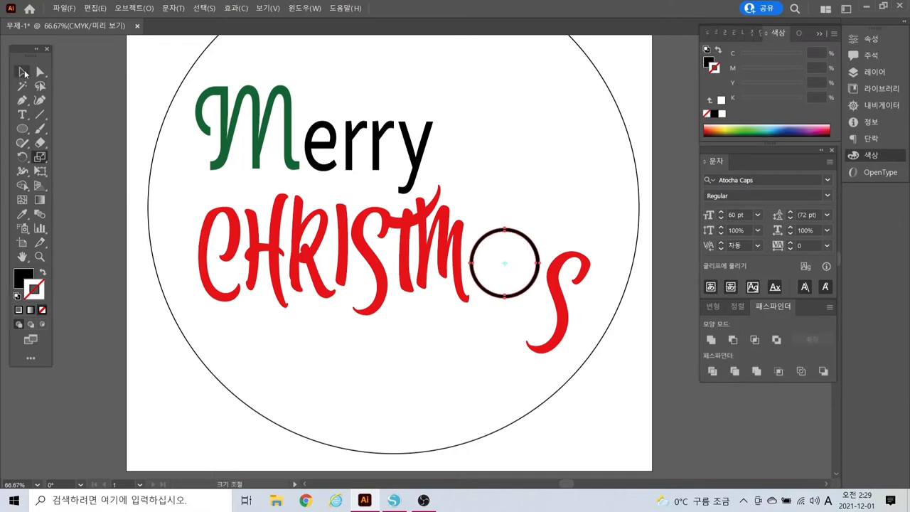
{"action": "left_click", "coordinate": [344, 374]}
{"action": "left_click", "coordinate": [499, 298]}
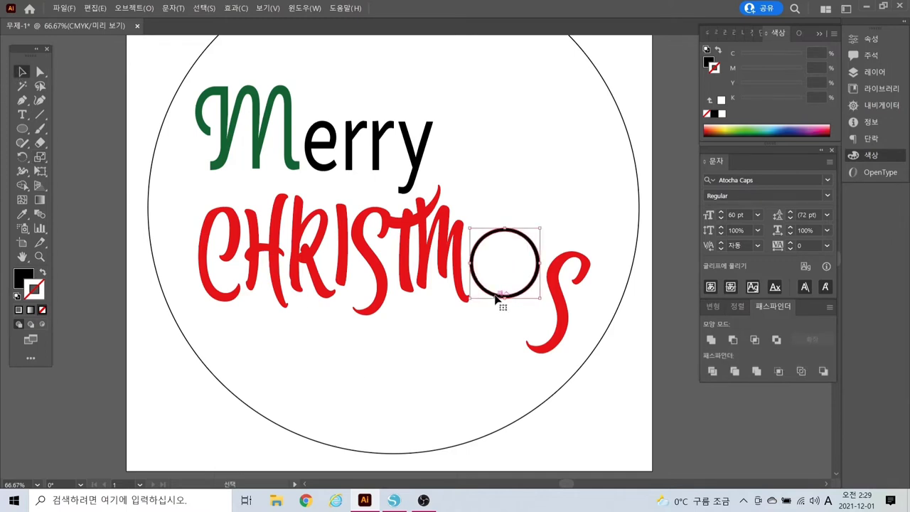
{"action": "left_click", "coordinate": [467, 385]}
Create a 5 mm by 5 mm black circle inside the ring
{"action": "left_click", "coordinate": [22, 129]}
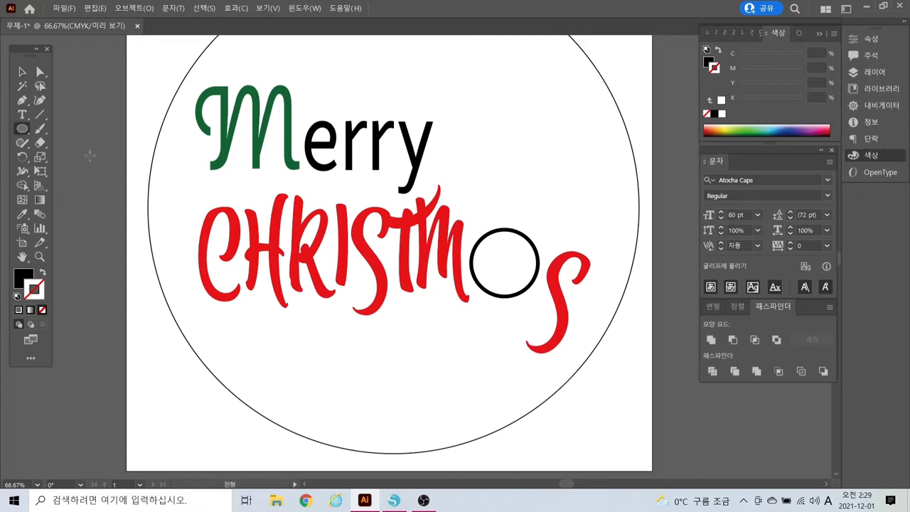
{"action": "left_click", "coordinate": [492, 259]}
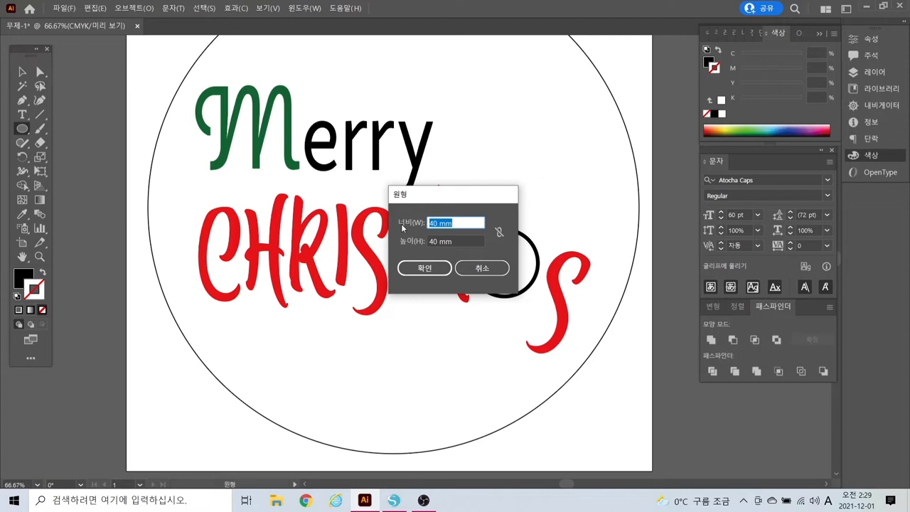
{"action": "type", "text": "5"}
{"action": "key", "text": "Tab"}
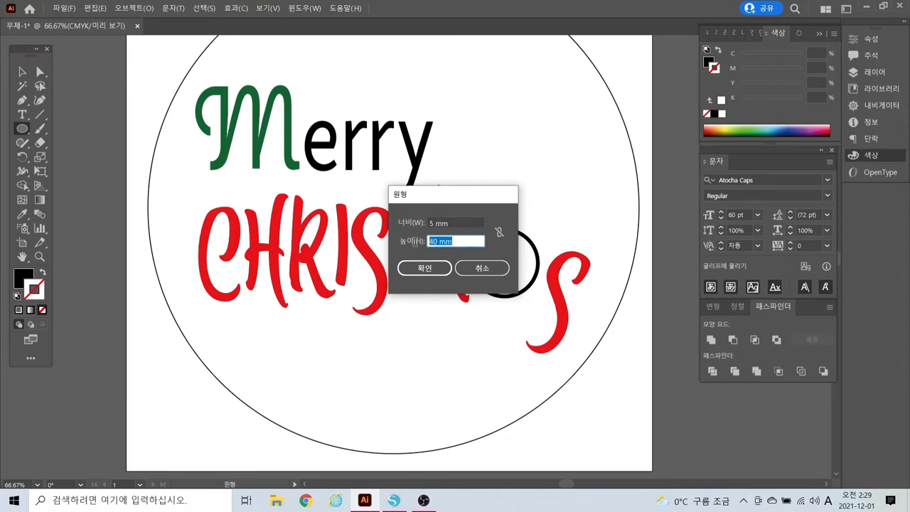
{"action": "type", "text": "5"}
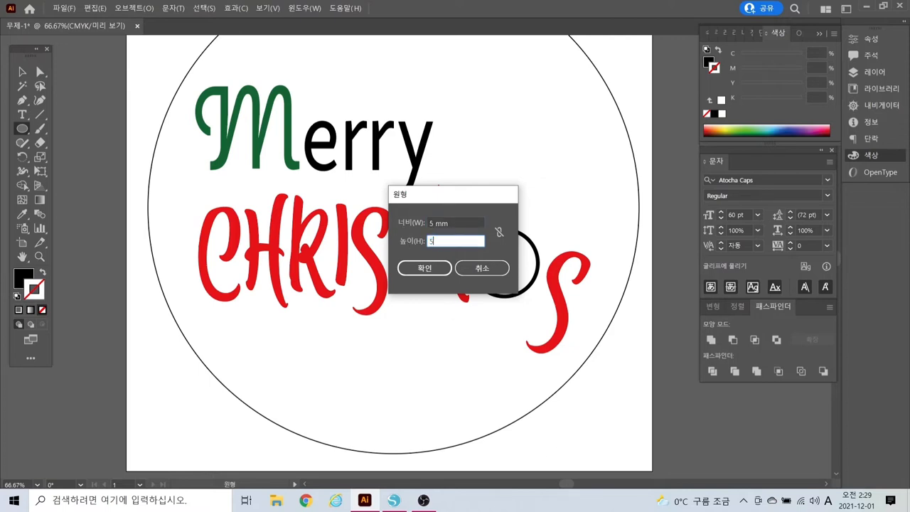
{"action": "left_click", "coordinate": [425, 269]}
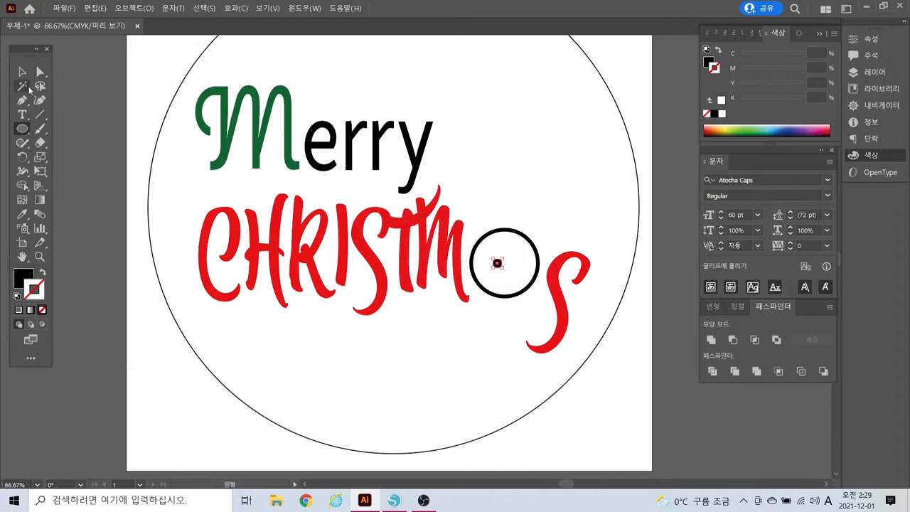
Position the small circle as the left eye in the ring and duplicate it horizontally as the right eye
{"action": "left_click", "coordinate": [23, 74]}
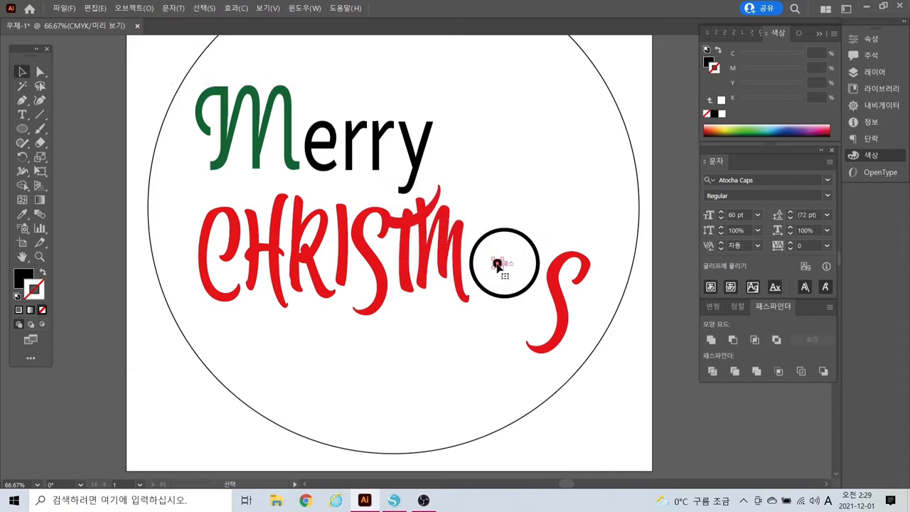
{"action": "left_click_drag", "start_coordinate": [497, 264], "coordinate": [489, 266]}
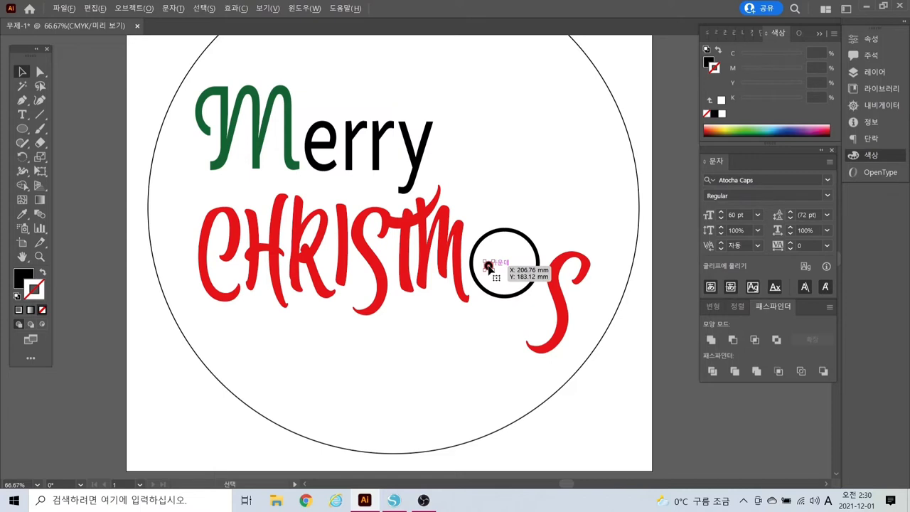
{"action": "key", "text": "a"}
{"action": "left_click_drag", "start_coordinate": [488, 267], "coordinate": [518, 267]}
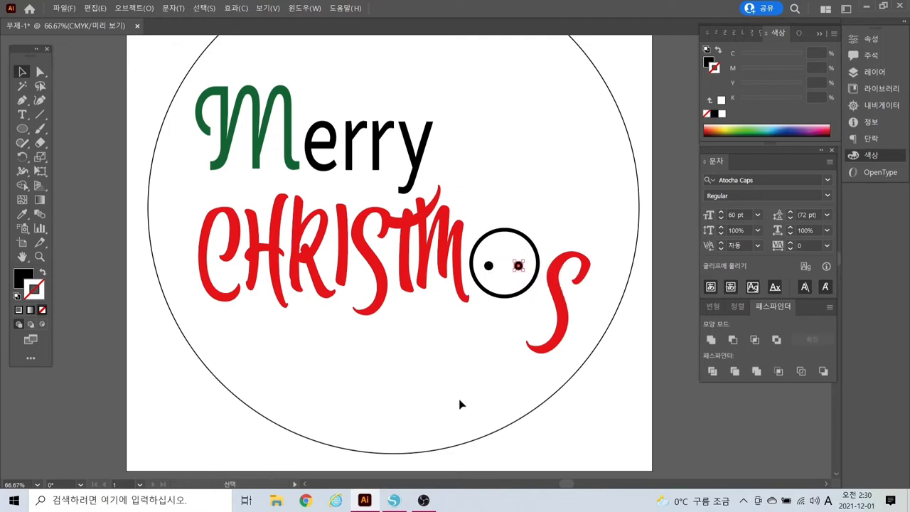
{"action": "left_click", "coordinate": [487, 339]}
Paint a black smile-shaped curve above the ring with the Paintbrush and scale it down
{"action": "left_click", "coordinate": [40, 129]}
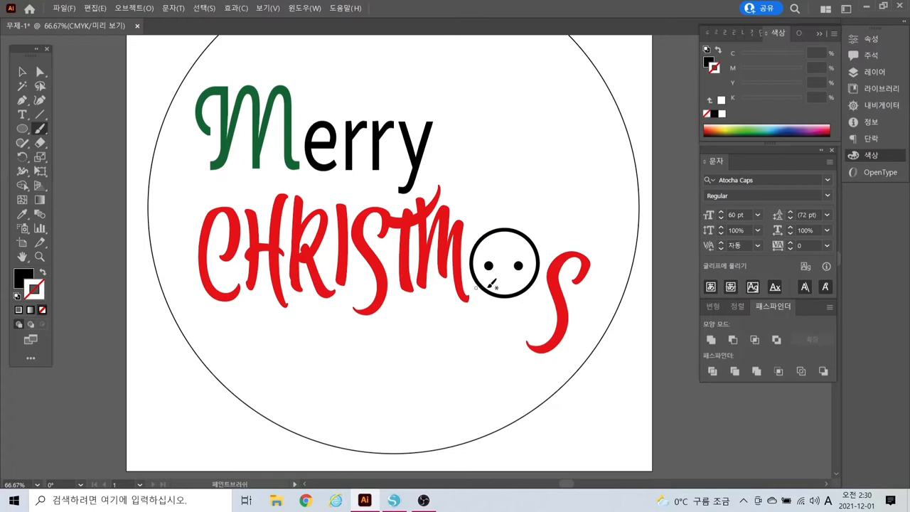
{"action": "mouse_move", "coordinate": [478, 174]}
{"action": "left_mouse_down"}
{"action": "mouse_move", "coordinate": [506, 192]}
{"action": "mouse_move", "coordinate": [542, 182]}
{"action": "mouse_move", "coordinate": [556, 166]}
{"action": "left_mouse_up"}
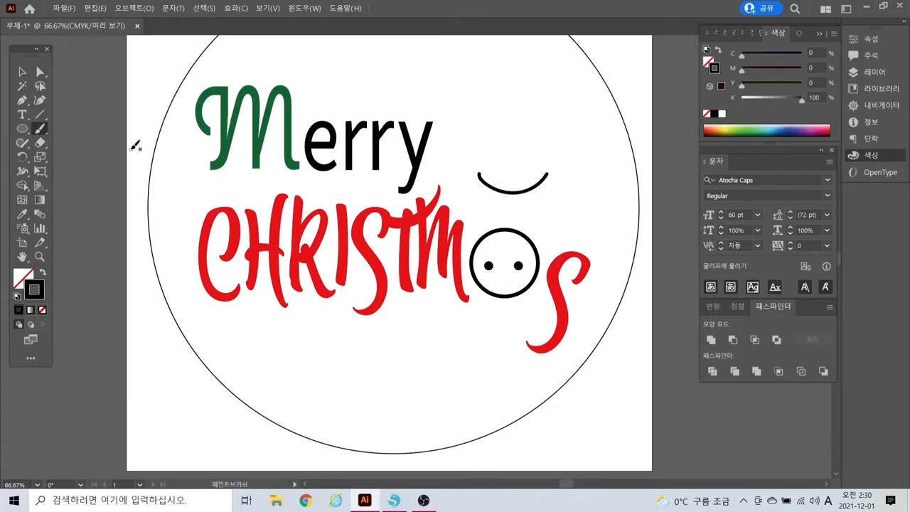
{"action": "left_click", "coordinate": [22, 72]}
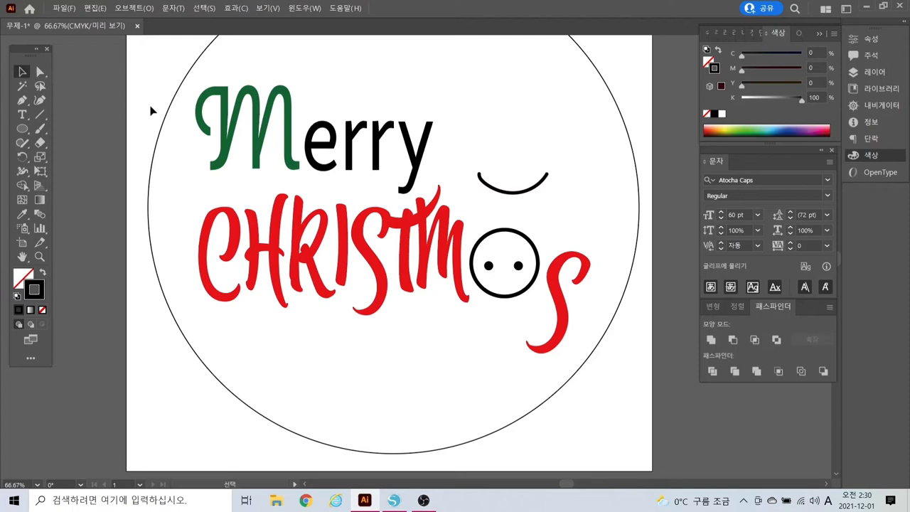
{"action": "left_click", "coordinate": [525, 190]}
{"action": "left_click_drag", "start_coordinate": [550, 182], "coordinate": [511, 178]}
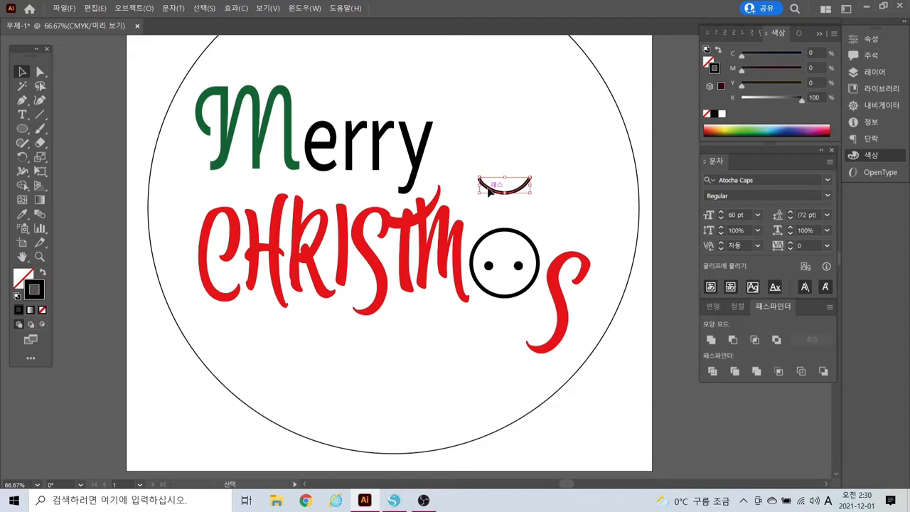
Fit the smile curve inside the ring below the eyes, reducing its size and nudging it slightly upward
{"action": "left_click_drag", "start_coordinate": [489, 193], "coordinate": [505, 292]}
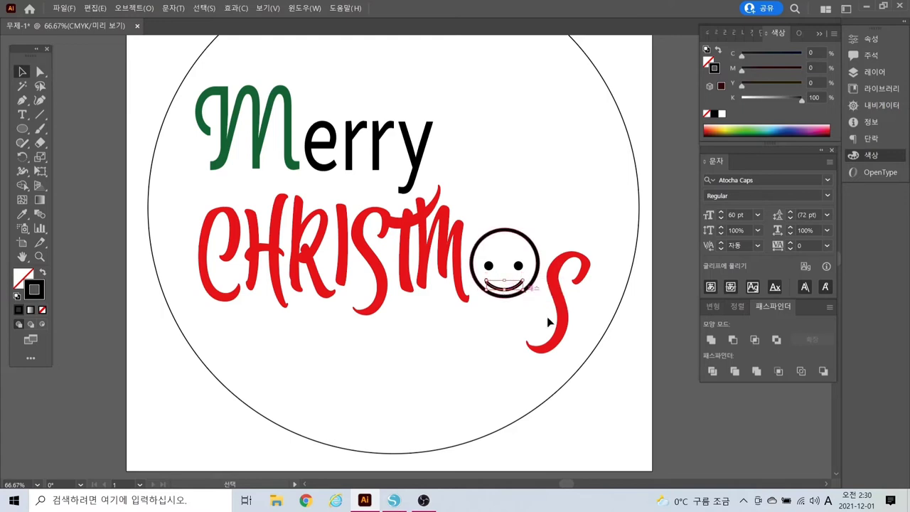
{"action": "key", "text": "Up"}
{"action": "key", "text": "Up"}
{"action": "key", "text": "Up"}
{"action": "key", "text": "Up"}
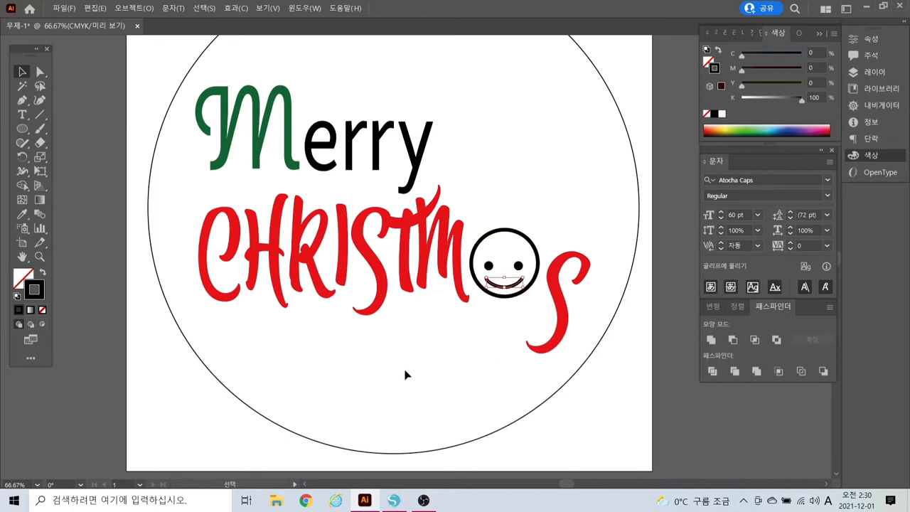
{"action": "left_click", "coordinate": [510, 288]}
{"action": "left_click_drag", "start_coordinate": [526, 287], "coordinate": [528, 283]}
{"action": "left_click", "coordinate": [498, 339]}
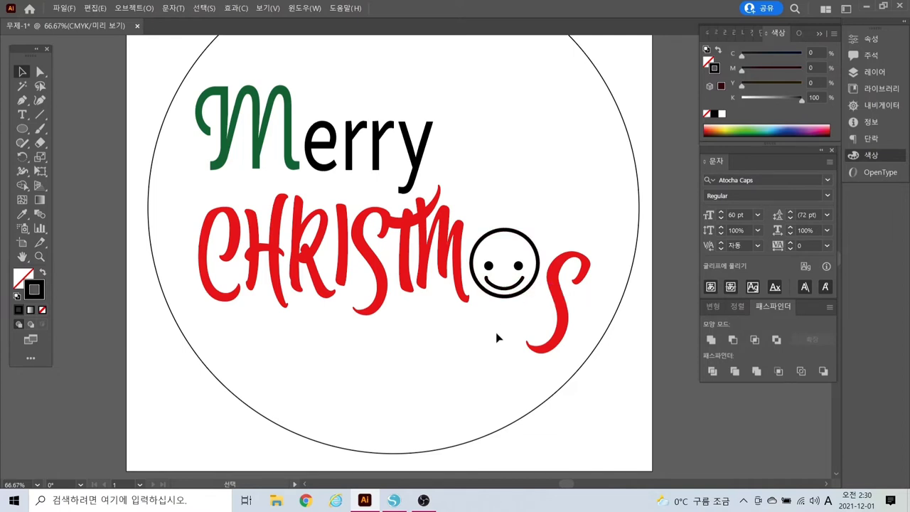
Convert the smile curve inside the ring from a stroked path into a filled shape with Outline Stroke
{"action": "left_click", "coordinate": [507, 288]}
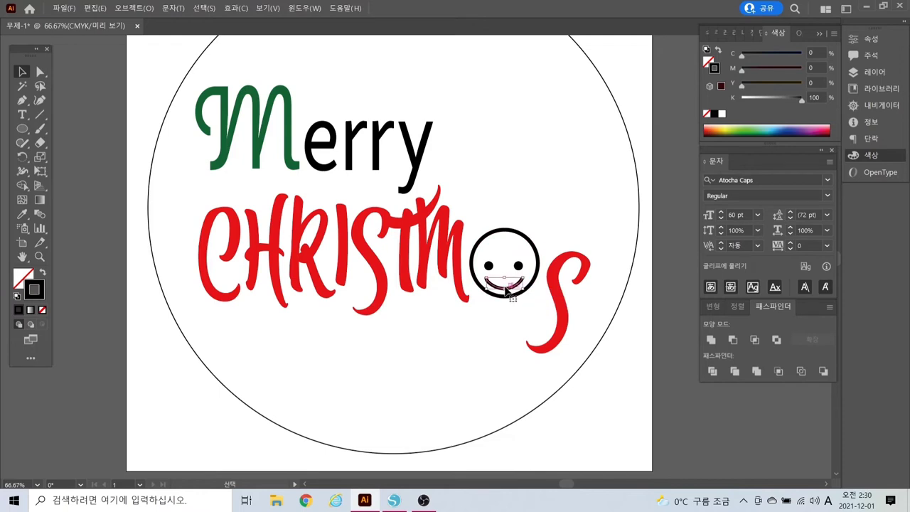
{"action": "right_click", "coordinate": [506, 287]}
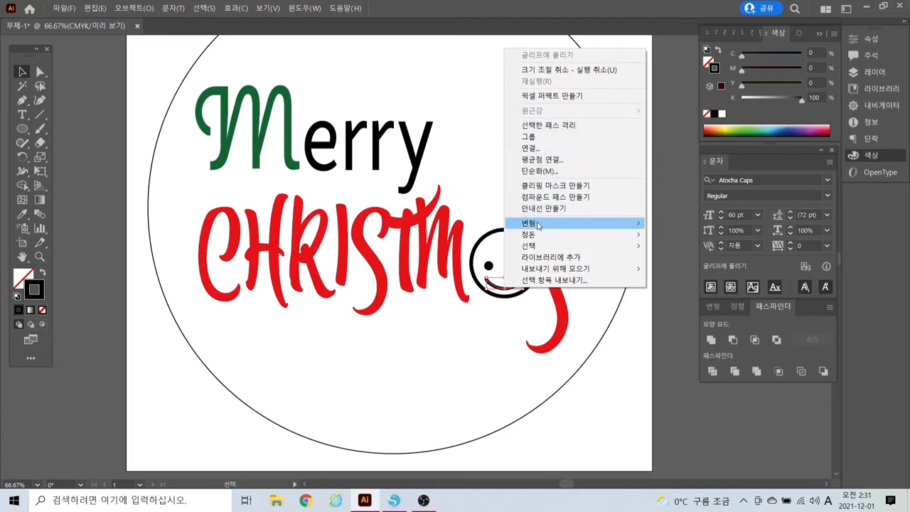
{"action": "left_click", "coordinate": [480, 353]}
{"action": "left_click", "coordinate": [507, 295]}
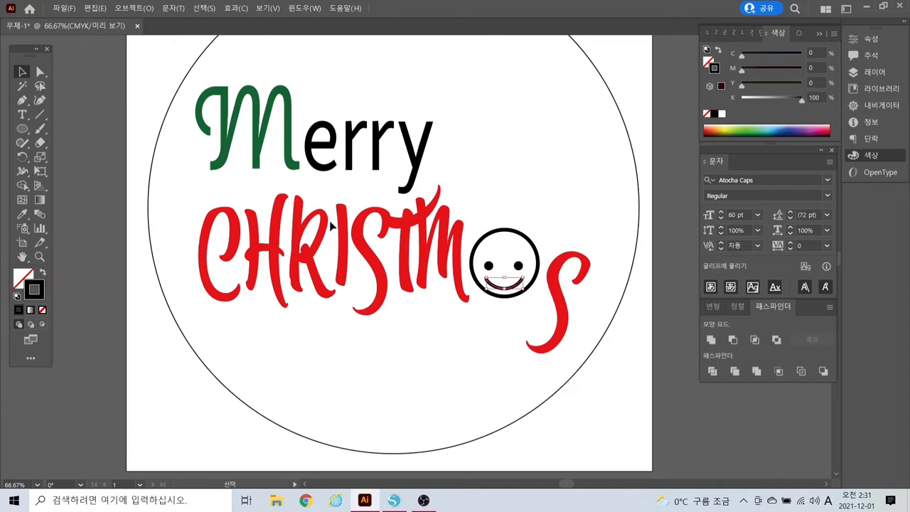
{"action": "left_click", "coordinate": [131, 8]}
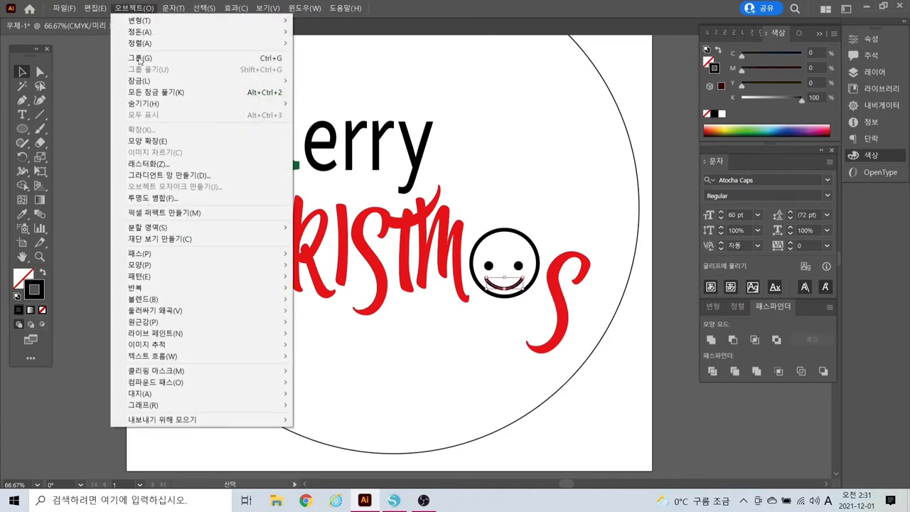
{"action": "mouse_move", "coordinate": [172, 259]}
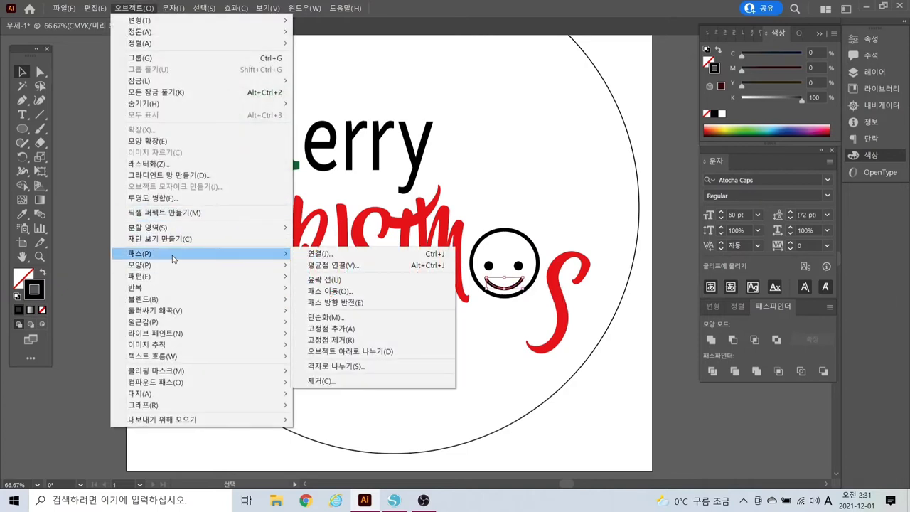
{"action": "left_click", "coordinate": [334, 280]}
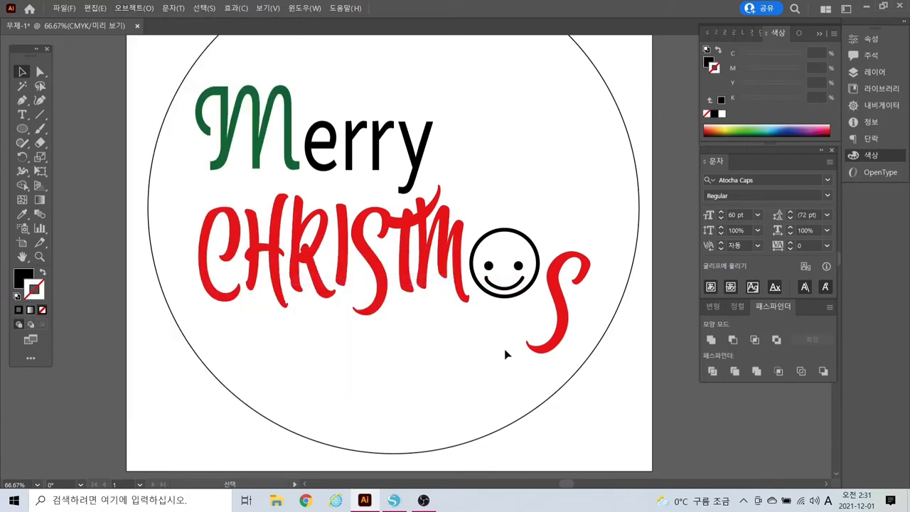
Inspect the outlined smile up close and undo its stroke conversion
{"action": "key", "text": "ctrl+plus"}
{"action": "key", "text": "ctrl+plus"}
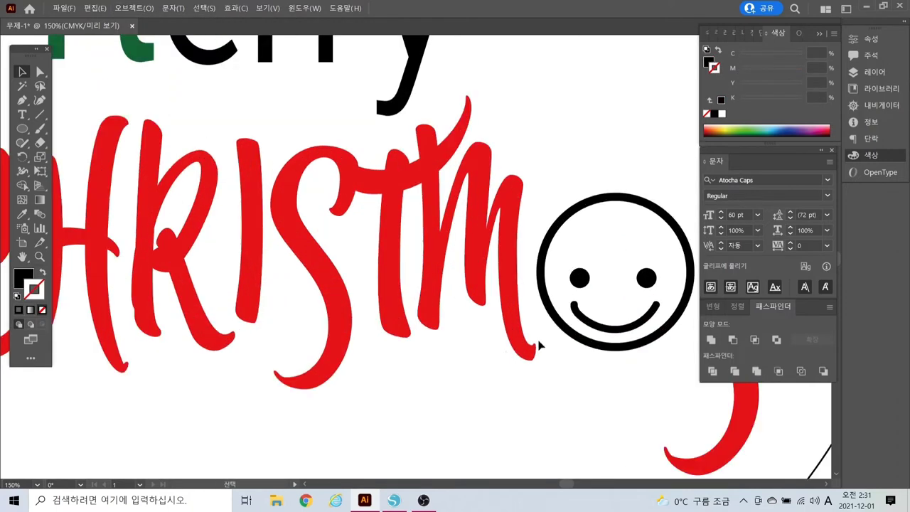
{"action": "left_click_drag", "start_coordinate": [670, 392], "coordinate": [516, 374]}
{"action": "left_click", "coordinate": [499, 298]}
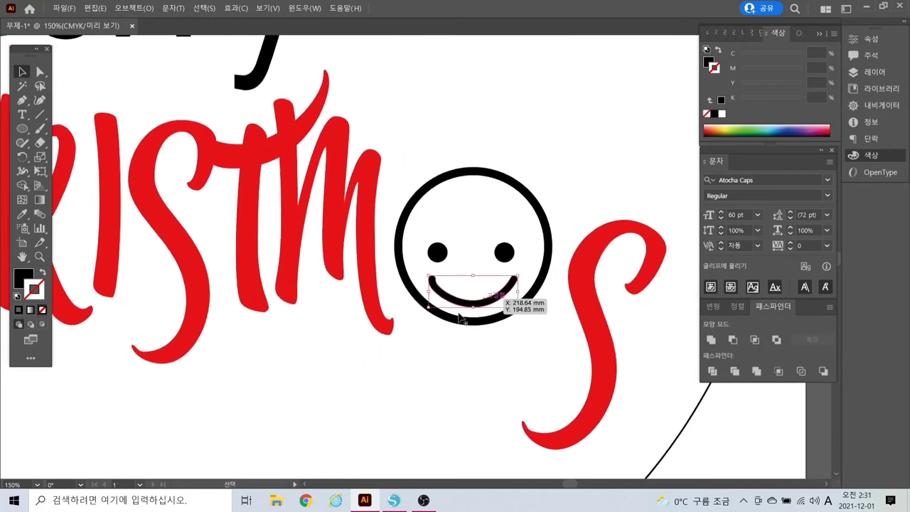
{"action": "left_click_drag", "start_coordinate": [460, 320], "coordinate": [487, 306]}
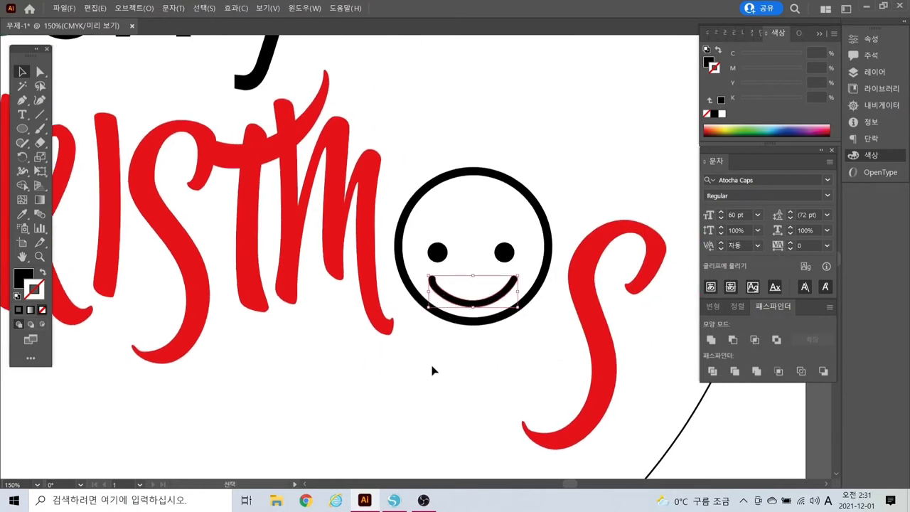
{"action": "key", "text": "shift+x"}
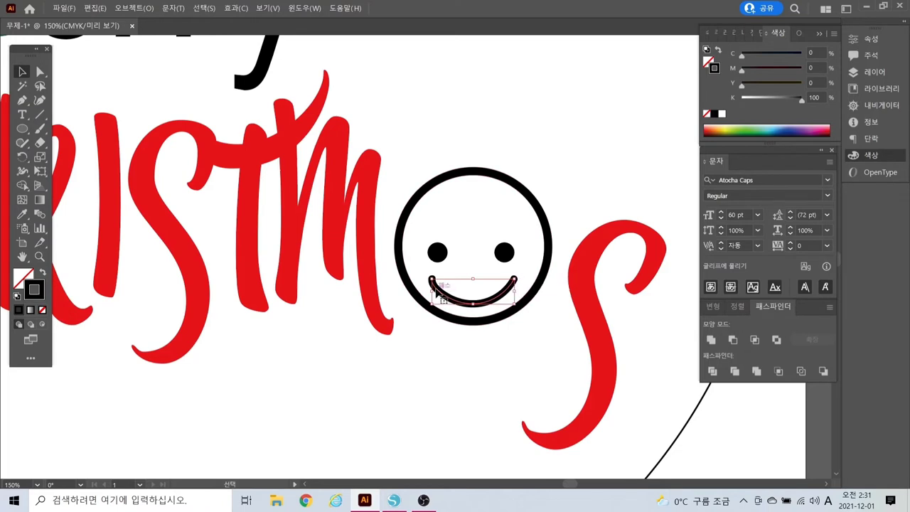
Apply Outline Stroke to the smile curve again and check the complete face by selecting all its parts
{"action": "left_click", "coordinate": [130, 8]}
{"action": "mouse_move", "coordinate": [157, 260]}
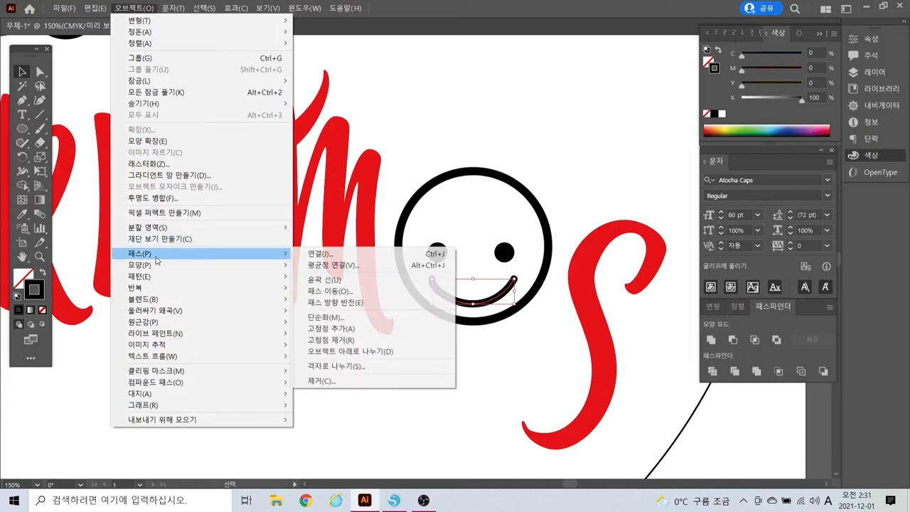
{"action": "left_click", "coordinate": [355, 283]}
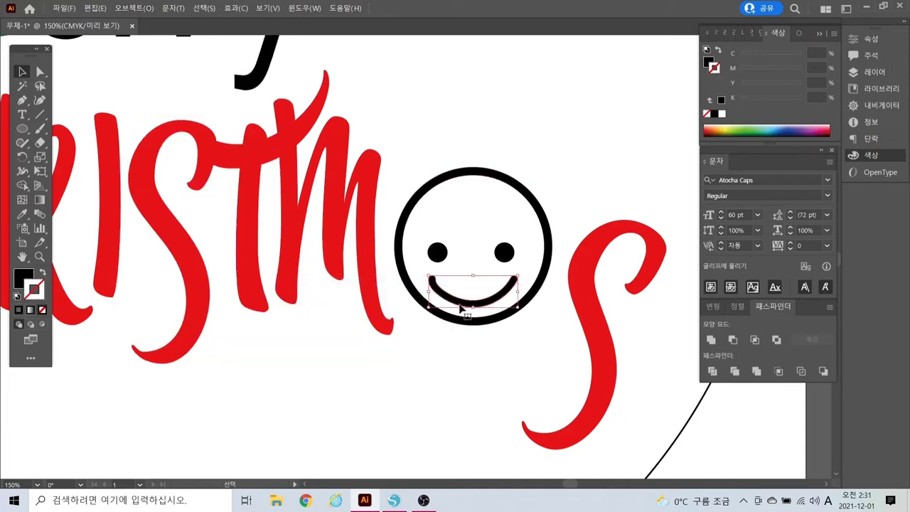
{"action": "left_click", "coordinate": [437, 400]}
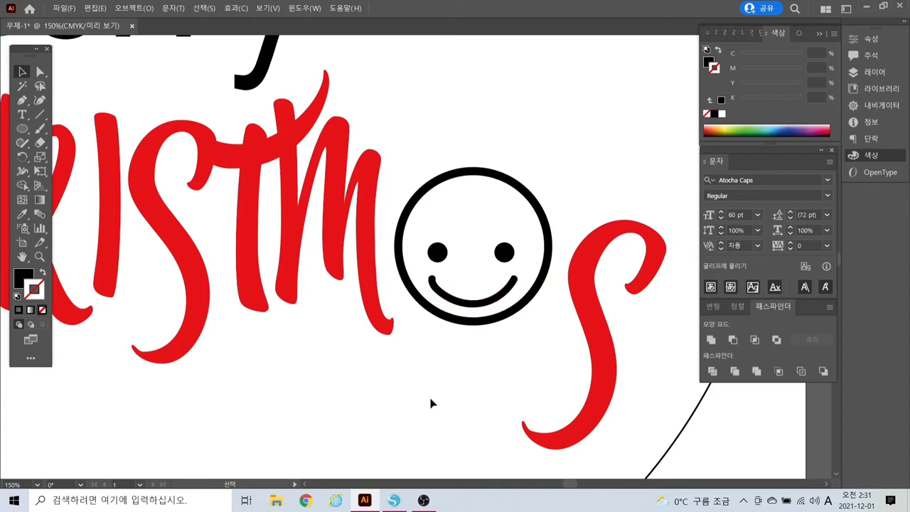
{"action": "left_click_drag", "start_coordinate": [391, 141], "coordinate": [554, 306]}
{"action": "key", "text": "v"}
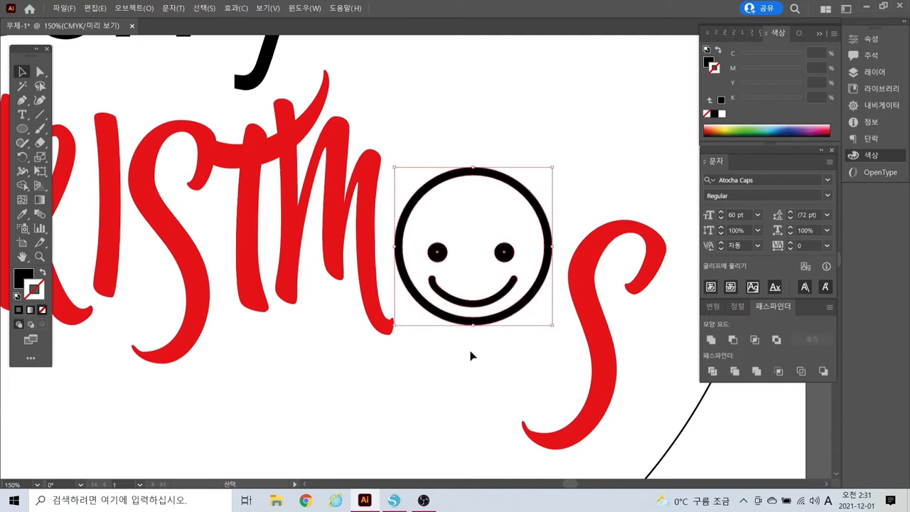
{"action": "left_click", "coordinate": [476, 360]}
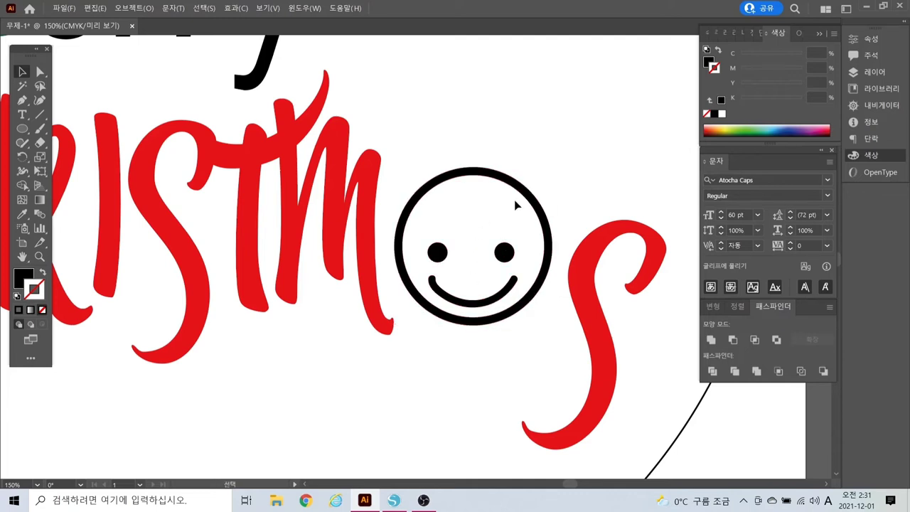
Draw a closed black cone-shaped hat with a three-scallop lower edge over the upper part of the face with the Pen tool
{"action": "key", "text": "a"}
{"action": "key", "text": "ctrl+minus"}
{"action": "key", "text": "v"}
{"action": "scroll", "coordinate": [498, 167], "scroll_direction": "up", "scroll_amount": 1}
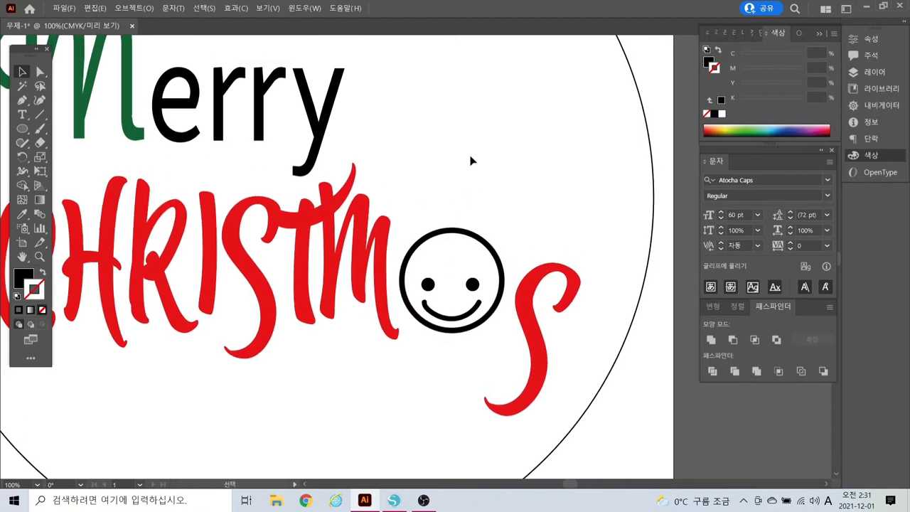
{"action": "left_click", "coordinate": [22, 100]}
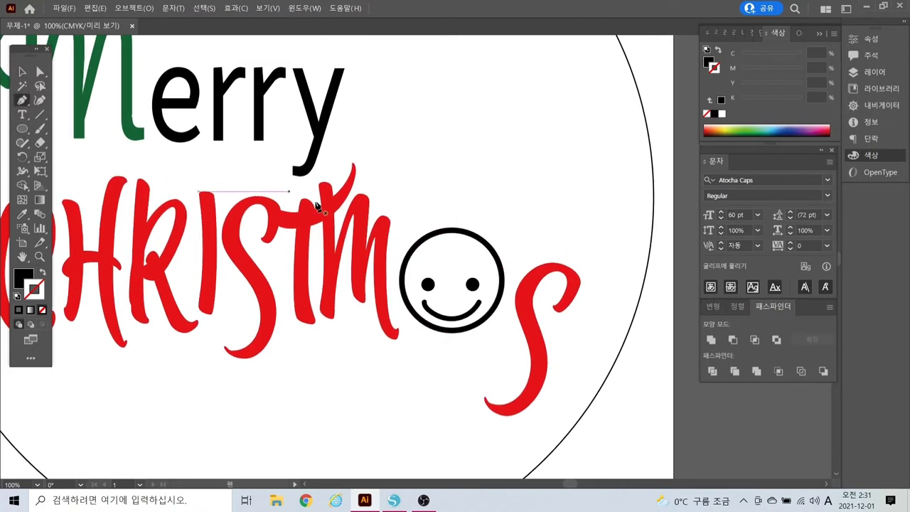
{"action": "left_click", "coordinate": [450, 157]}
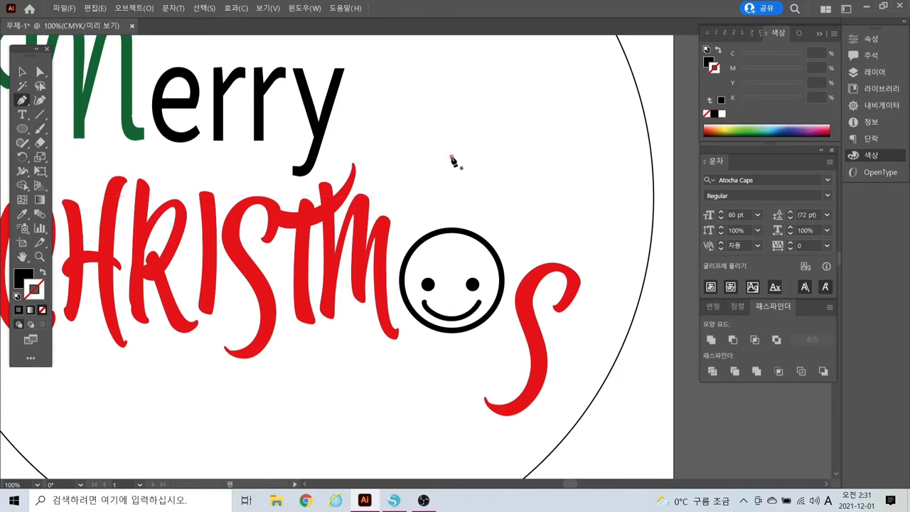
{"action": "left_click", "coordinate": [398, 263]}
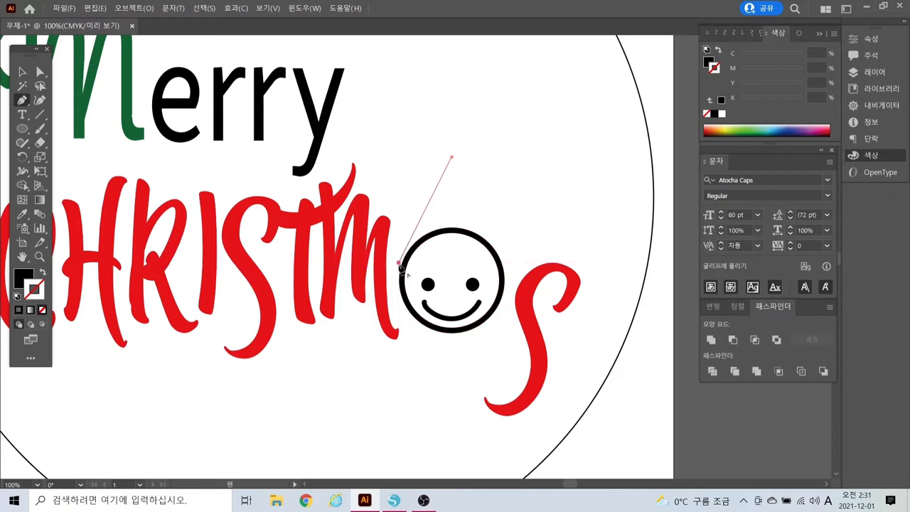
{"action": "left_click_drag", "start_coordinate": [431, 268], "coordinate": [456, 259]}
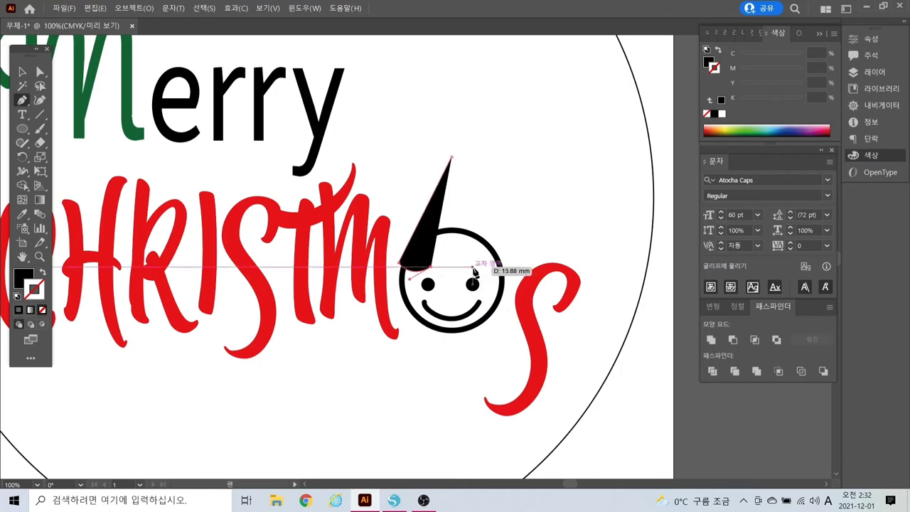
{"action": "left_click_drag", "start_coordinate": [473, 267], "coordinate": [497, 250]}
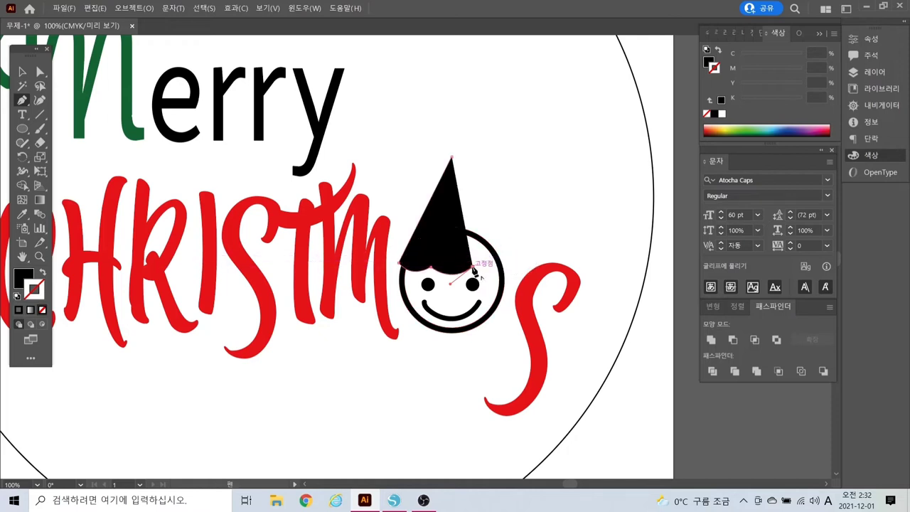
{"action": "left_click", "coordinate": [473, 268]}
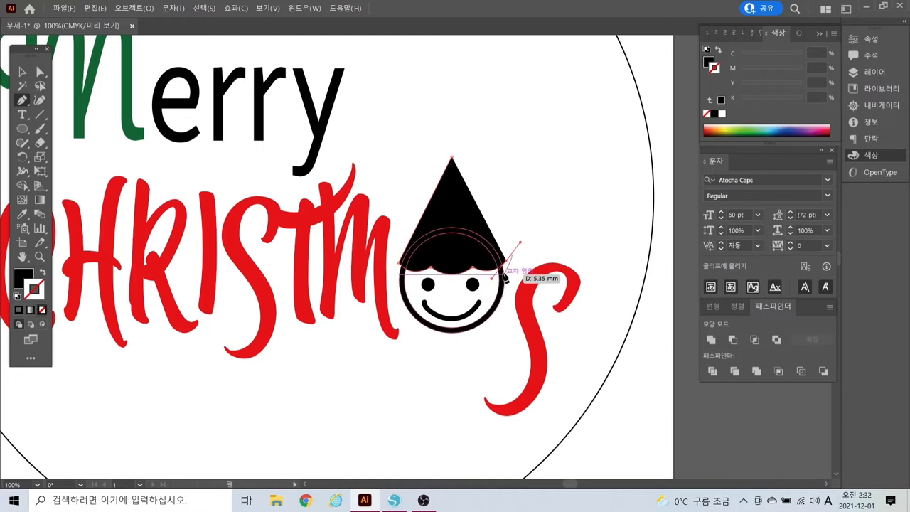
{"action": "left_click", "coordinate": [507, 262]}
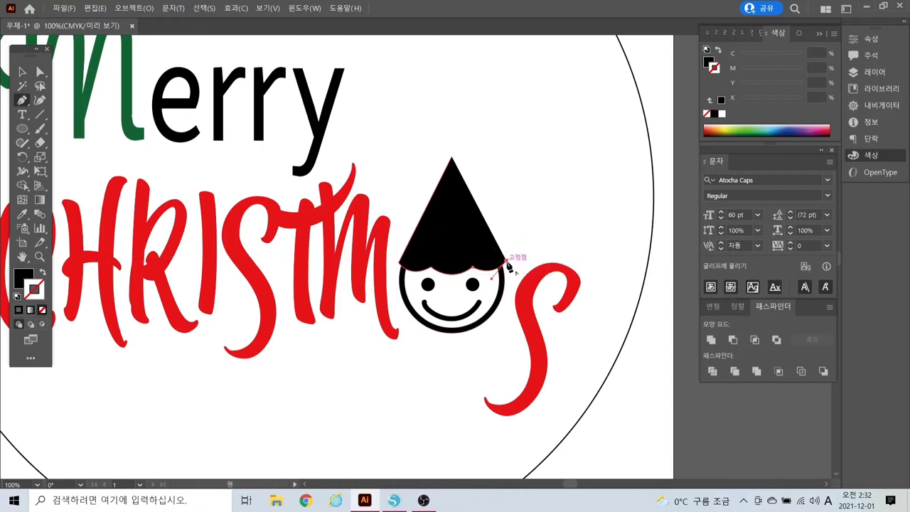
{"action": "left_click", "coordinate": [452, 159]}
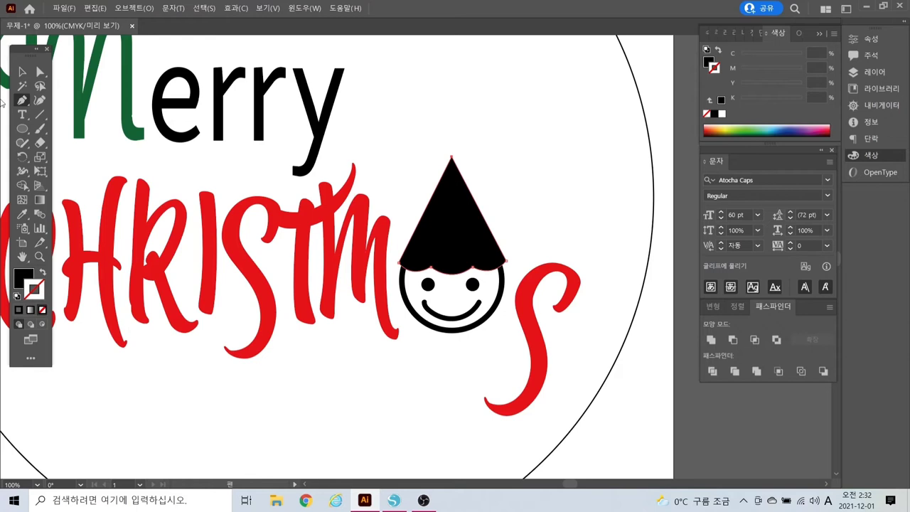
Fill the cone-shaped hat with the green sampled from the letter "M" of Merry using the Eyedropper
{"action": "left_click", "coordinate": [22, 71]}
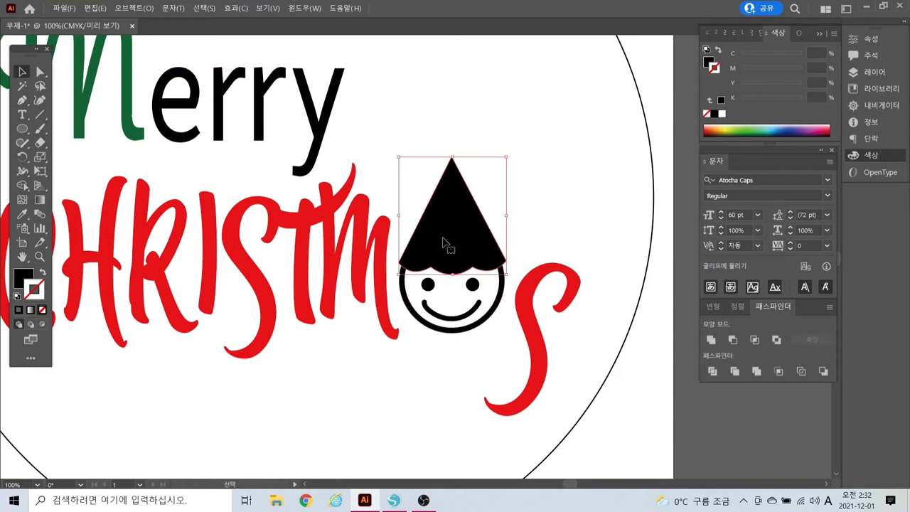
{"action": "double_click", "coordinate": [23, 278]}
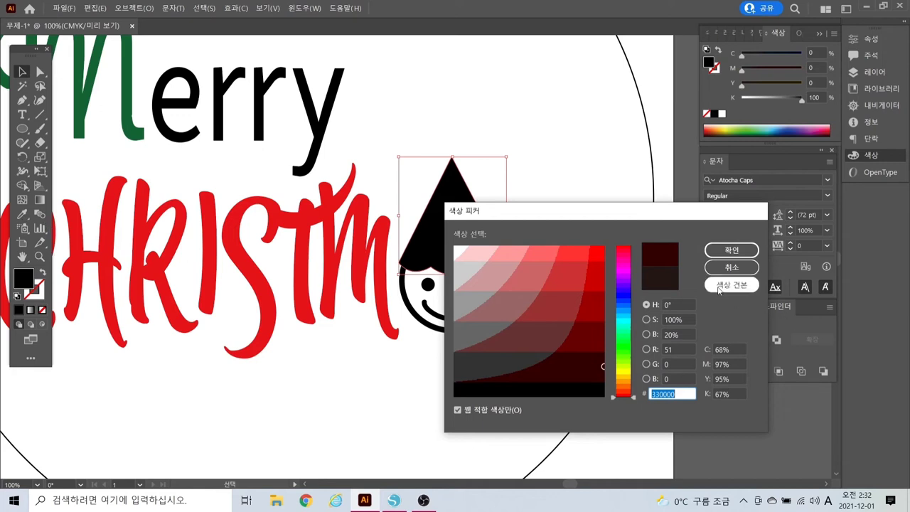
{"action": "left_click", "coordinate": [731, 267]}
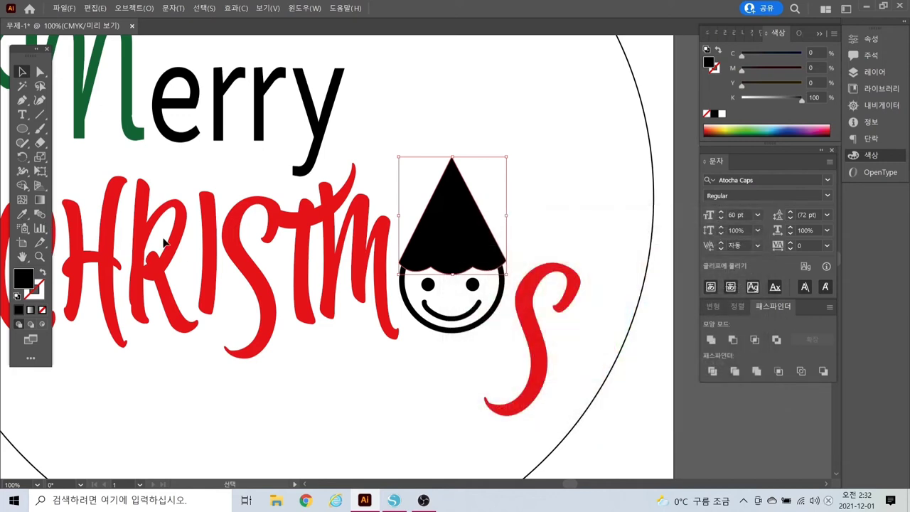
{"action": "left_click", "coordinate": [28, 218]}
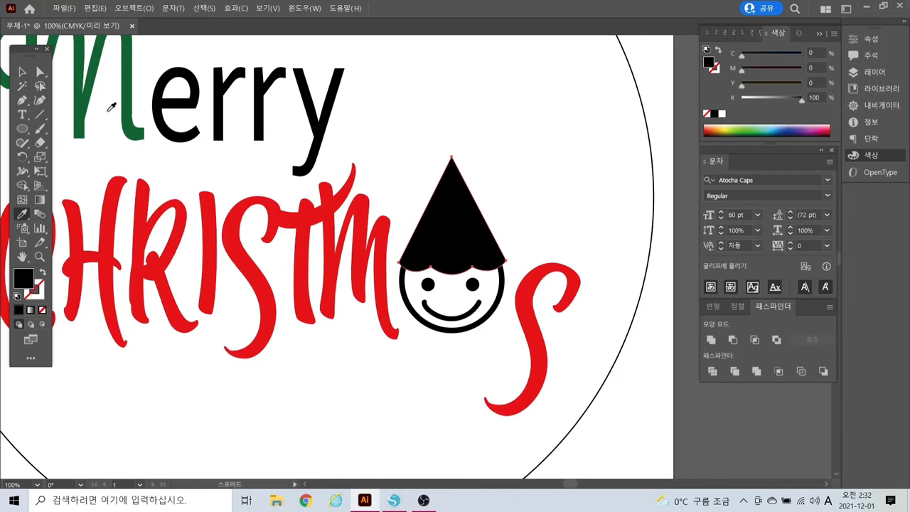
{"action": "left_click", "coordinate": [131, 93]}
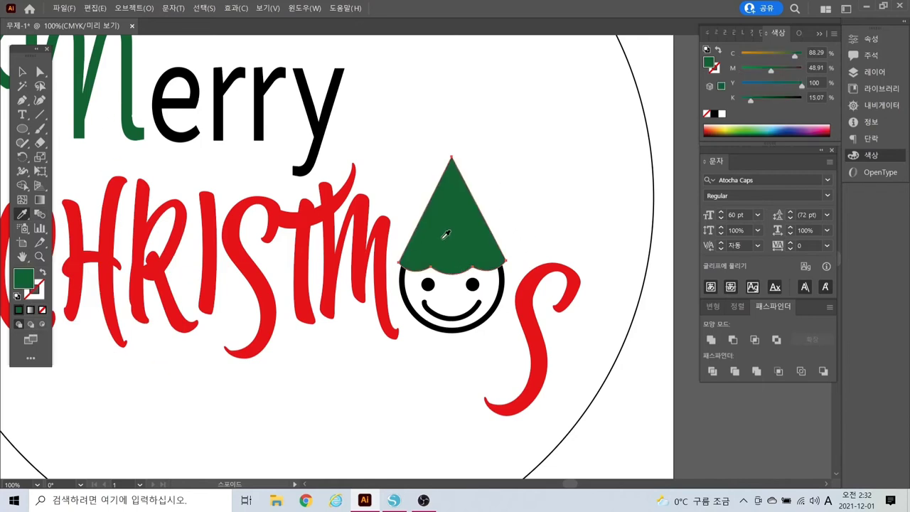
{"action": "left_click", "coordinate": [22, 73]}
{"action": "left_click", "coordinate": [462, 425]}
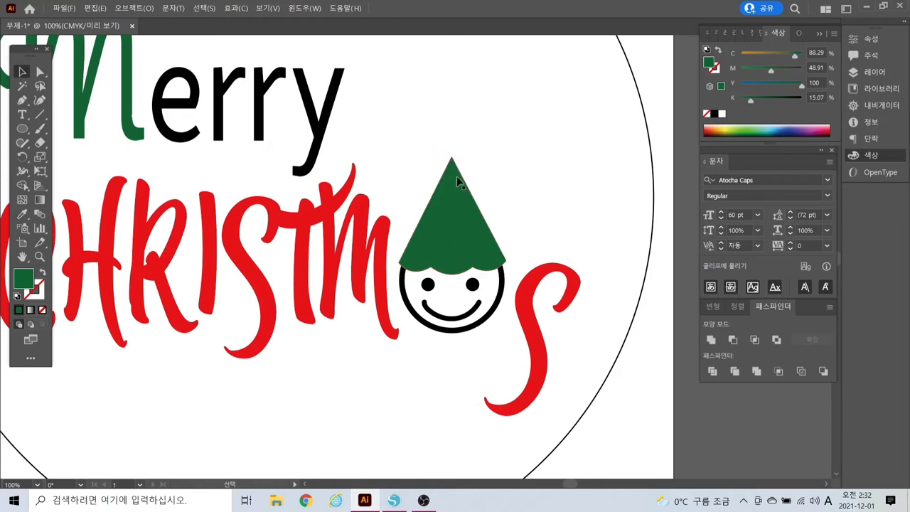
Draw a green five-pointed star just above the tip of the hat with the Pen tool
{"action": "left_click", "coordinate": [22, 101]}
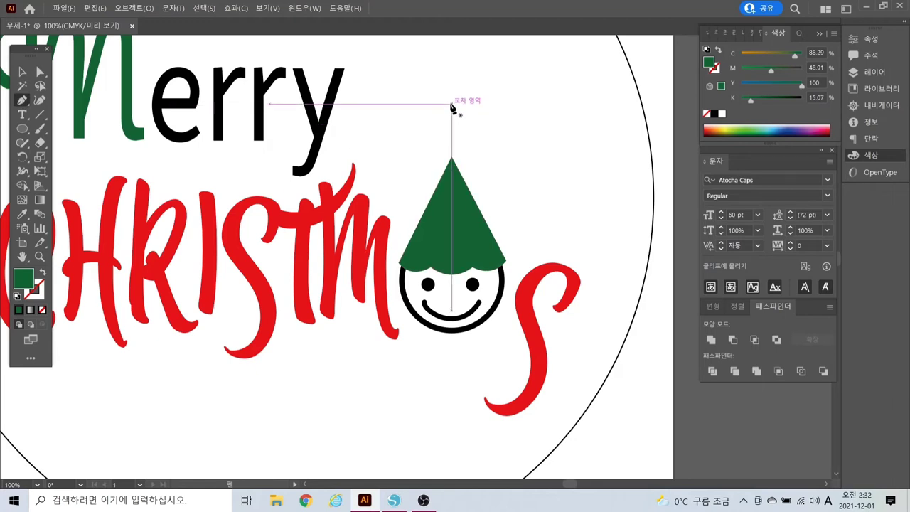
{"action": "left_click_drag", "start_coordinate": [451, 106], "coordinate": [486, 128]}
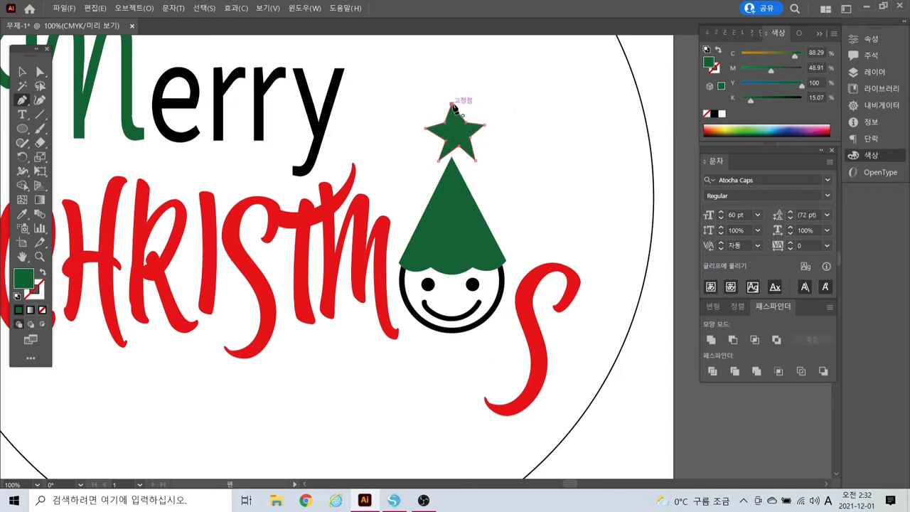
{"action": "left_click", "coordinate": [23, 71]}
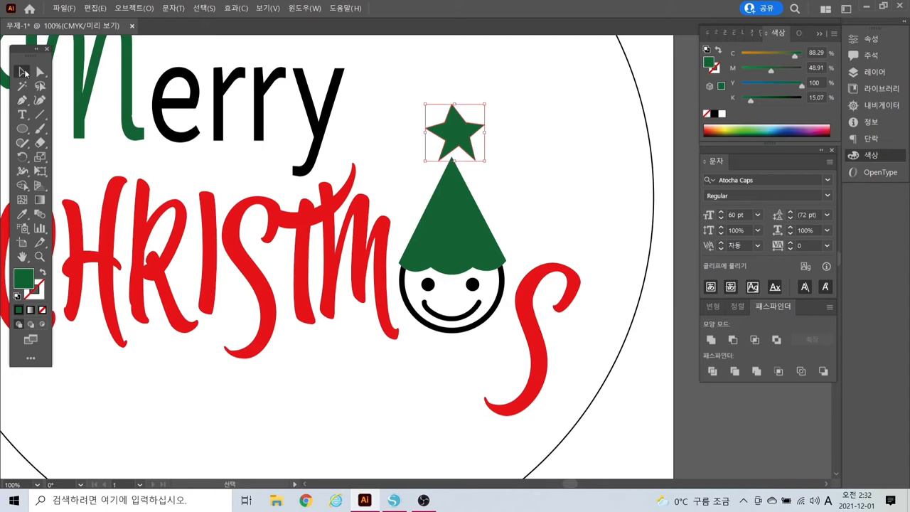
{"action": "left_click", "coordinate": [461, 178]}
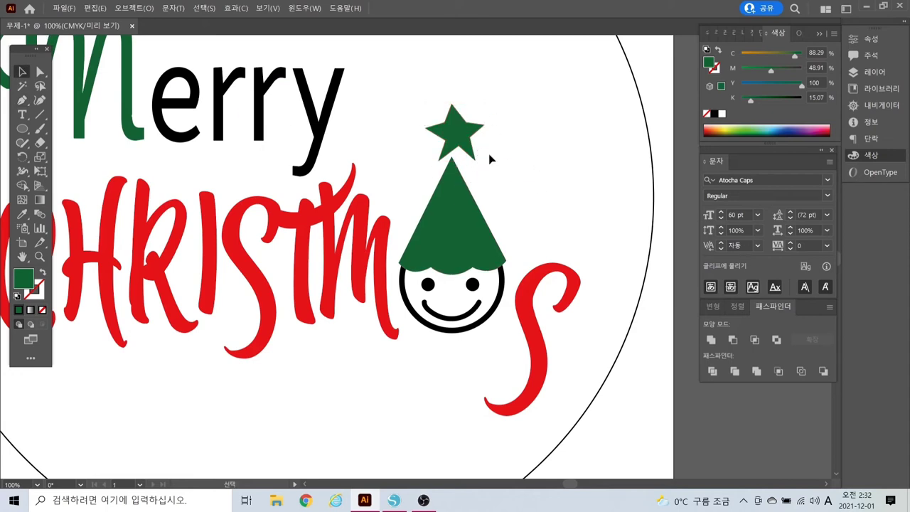
{"action": "key", "text": "ctrl+plus"}
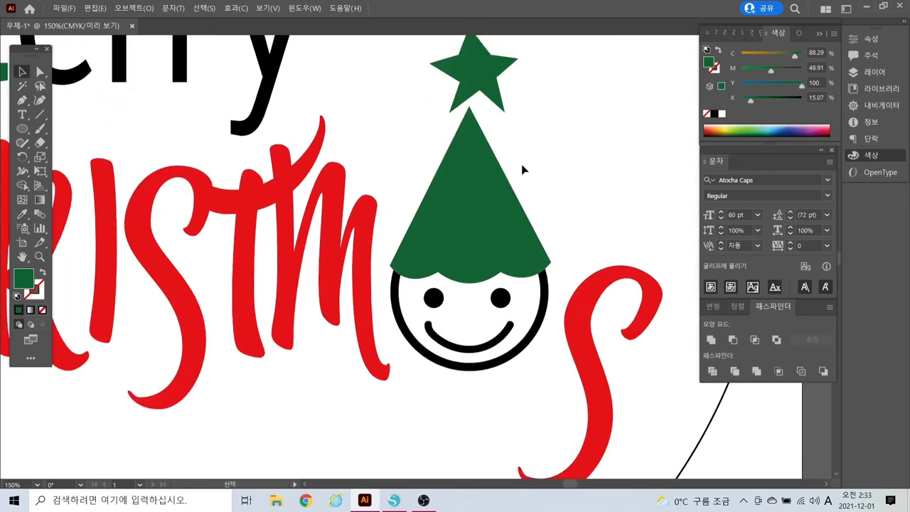
Reposition the star's tip and outline with Direct Selection so it sits slightly higher above the hat
{"action": "left_click_drag", "start_coordinate": [577, 120], "coordinate": [529, 176]}
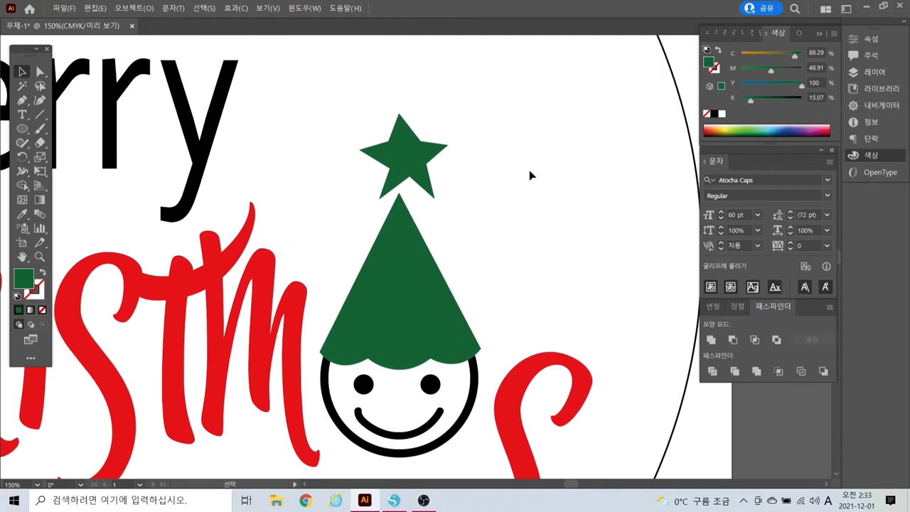
{"action": "left_click", "coordinate": [40, 71]}
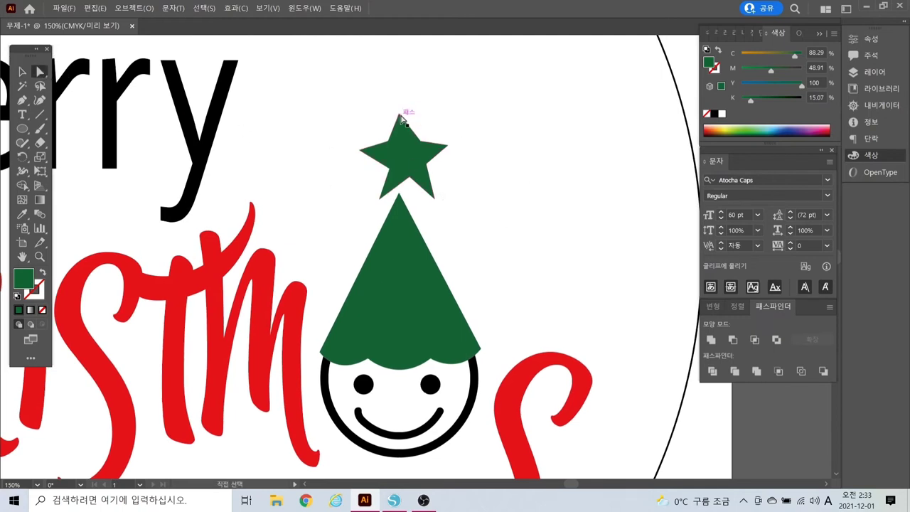
{"action": "left_click_drag", "start_coordinate": [403, 114], "coordinate": [423, 131]}
{"action": "key", "text": "Up"}
{"action": "key", "text": "Up"}
{"action": "key", "text": "Up"}
{"action": "key", "text": "Up"}
{"action": "key", "text": "Up"}
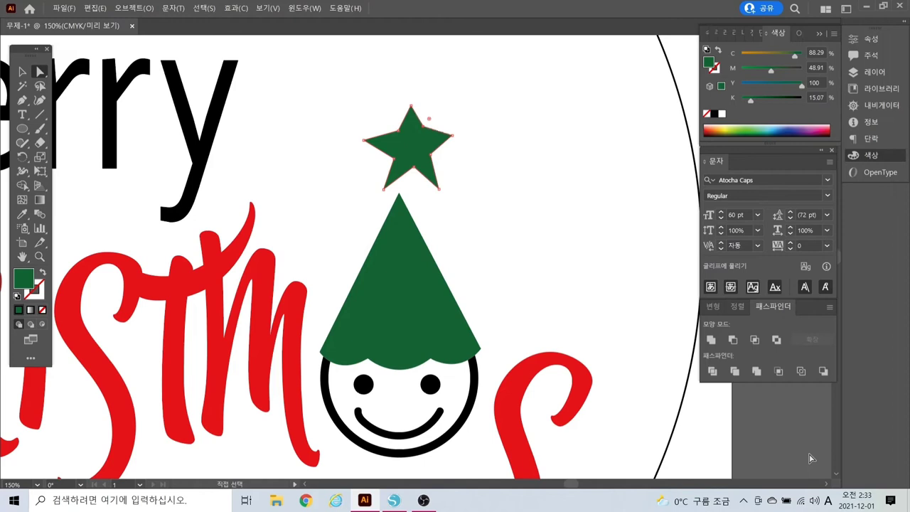
{"action": "key", "text": "Down"}
{"action": "key", "text": "Down"}
Adjust the star's lower inner notch by nudging its anchor point left and down
{"action": "left_click", "coordinate": [502, 222]}
{"action": "left_click", "coordinate": [427, 179]}
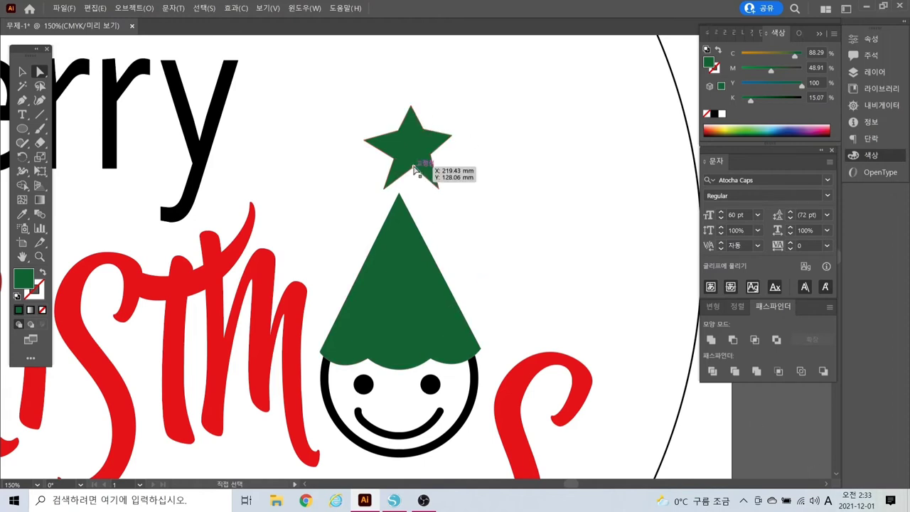
{"action": "key", "text": "Left"}
{"action": "key", "text": "Left"}
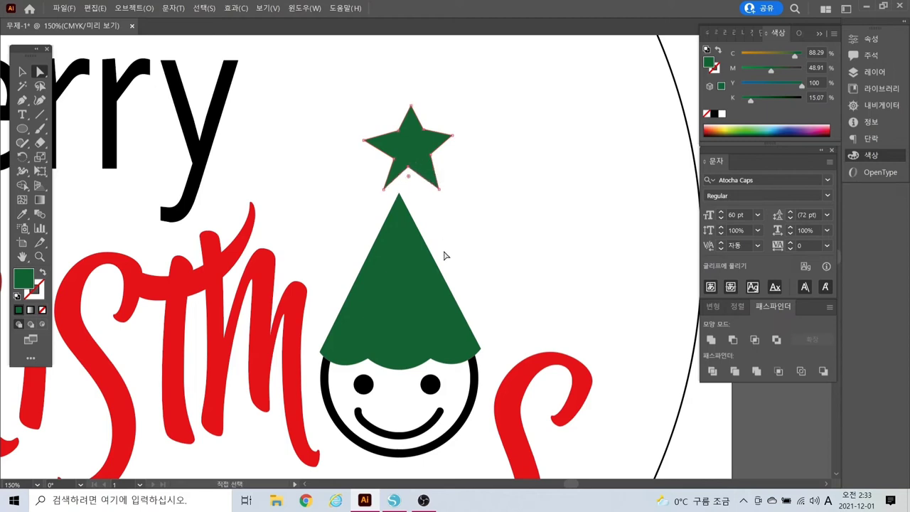
{"action": "key", "text": "Down"}
{"action": "key", "text": "Down"}
{"action": "key", "text": "Down"}
{"action": "left_click", "coordinate": [546, 189]}
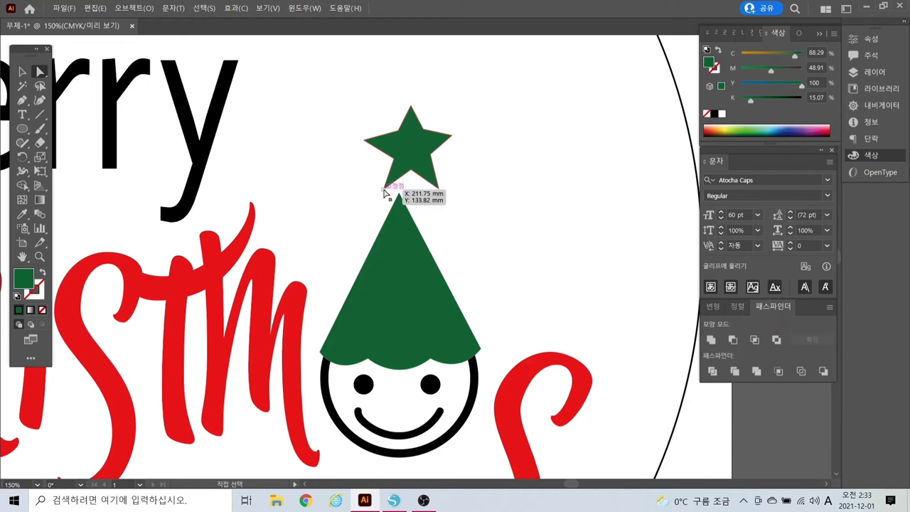
Undo the last anchor-point nudges on the star's lower-left tip and right inner corner
{"action": "key", "text": "ctrl+z"}
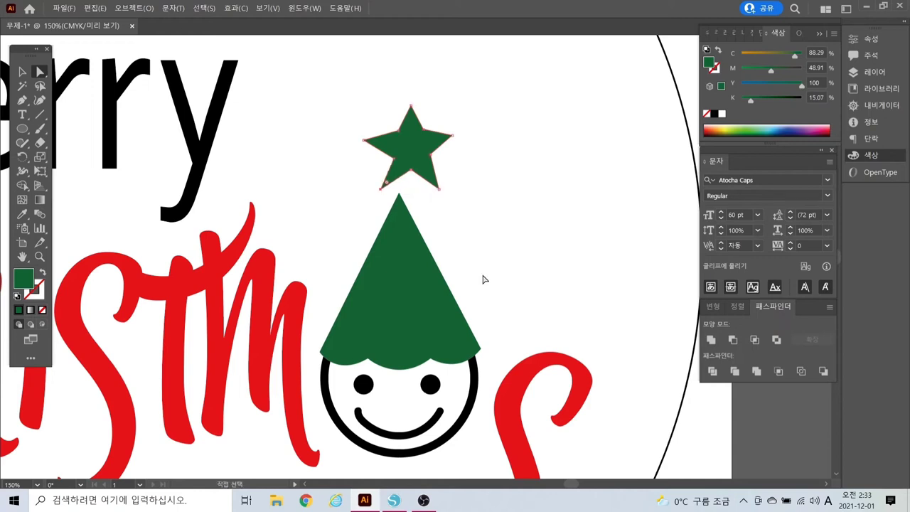
{"action": "key", "text": "ctrl+z"}
{"action": "left_click", "coordinate": [533, 208]}
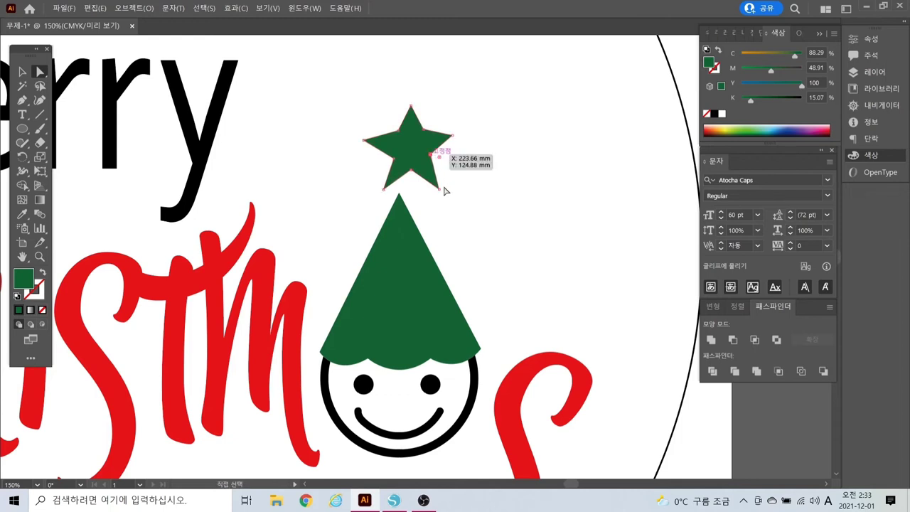
{"action": "key", "text": "ctrl+z"}
{"action": "key", "text": "ctrl+z"}
{"action": "key", "text": "ctrl+z"}
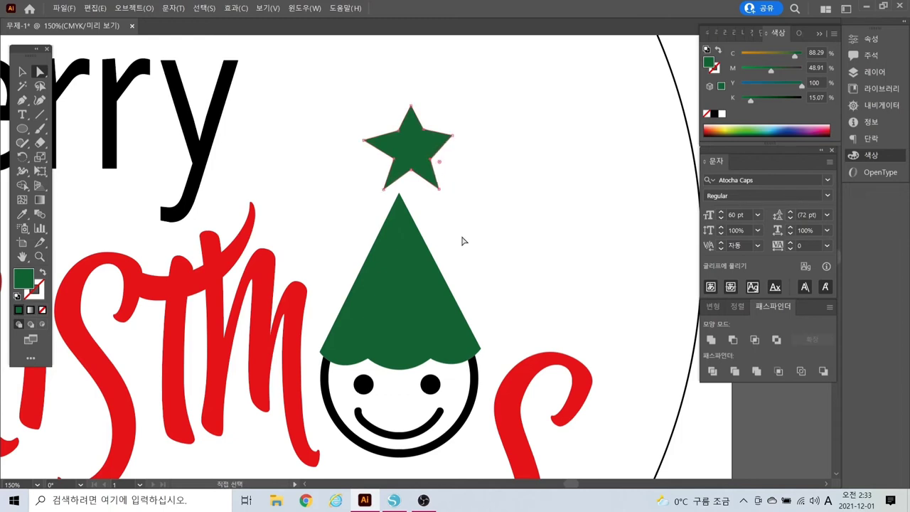
{"action": "key", "text": "ctrl+z"}
{"action": "key", "text": "ctrl+z"}
{"action": "left_click", "coordinate": [513, 220]}
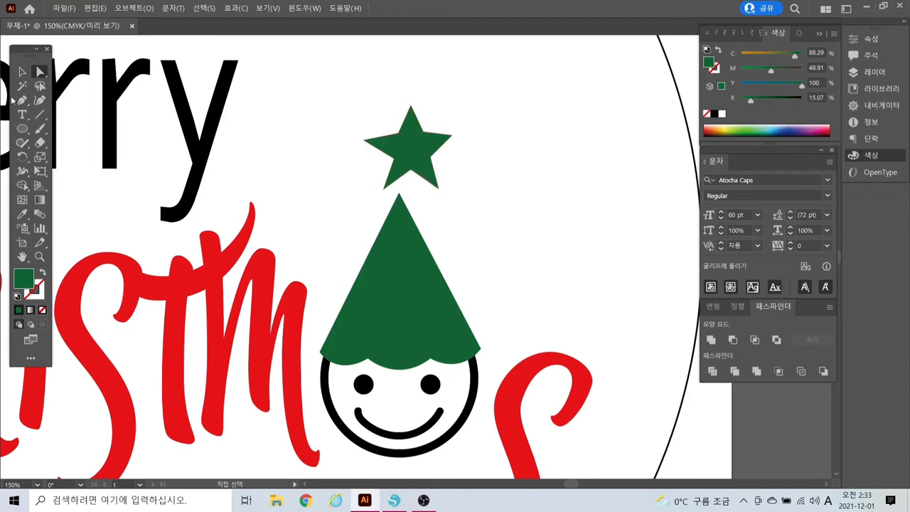
Fill the star with golden yellow, about C 4, M 25, Y 89, K 0, using the Color Picker
{"action": "left_click", "coordinate": [22, 72]}
{"action": "left_click", "coordinate": [416, 145]}
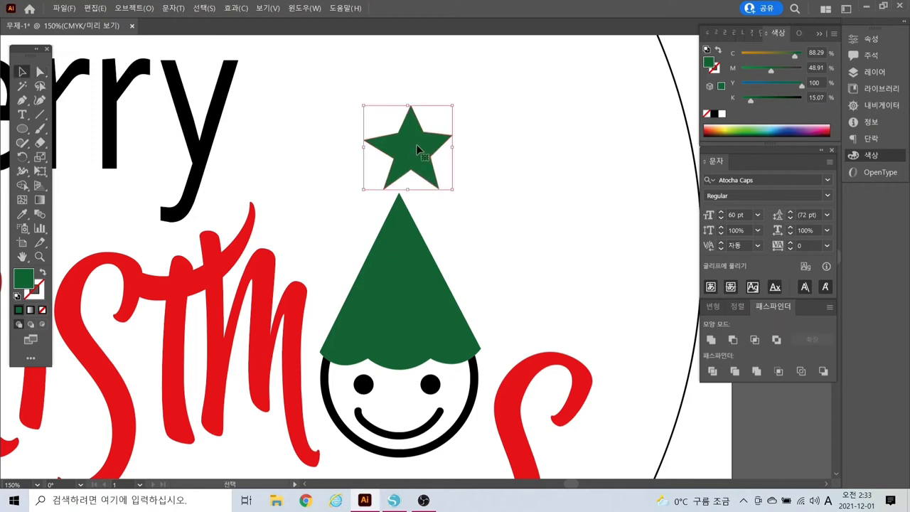
{"action": "double_click", "coordinate": [26, 278]}
{"action": "left_click_drag", "start_coordinate": [635, 337], "coordinate": [637, 378]}
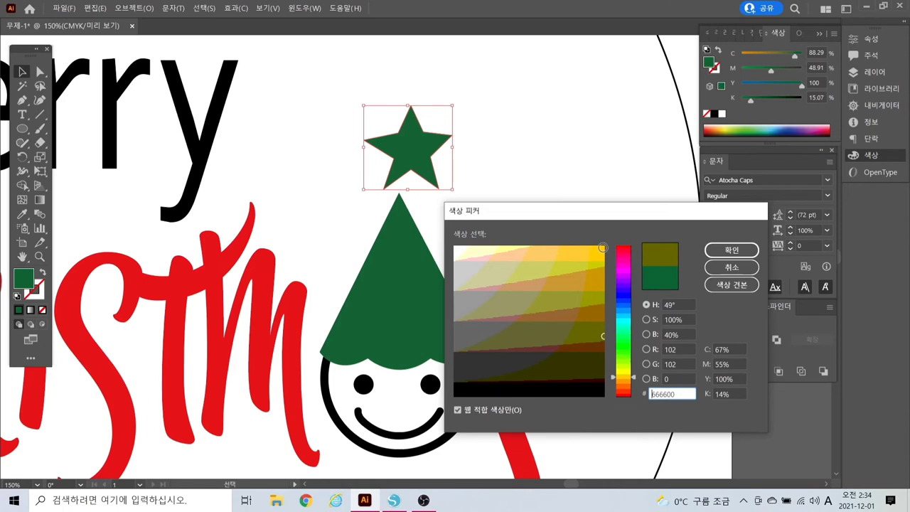
{"action": "left_click", "coordinate": [603, 248]}
{"action": "left_click", "coordinate": [738, 255]}
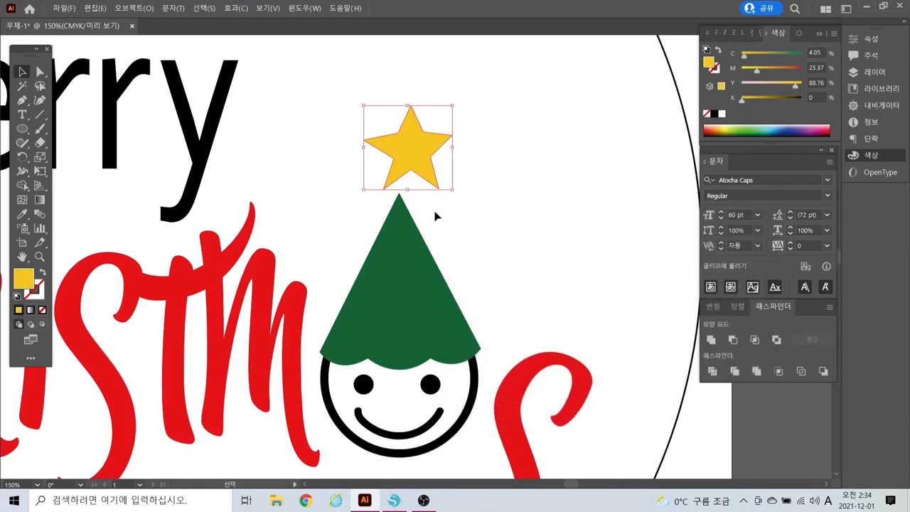
Move the yellow star down onto the hat so the hat's tip overlaps its lower notch
{"action": "left_click", "coordinate": [505, 189]}
{"action": "left_click_drag", "start_coordinate": [405, 147], "coordinate": [392, 187]}
{"action": "left_click", "coordinate": [544, 151]}
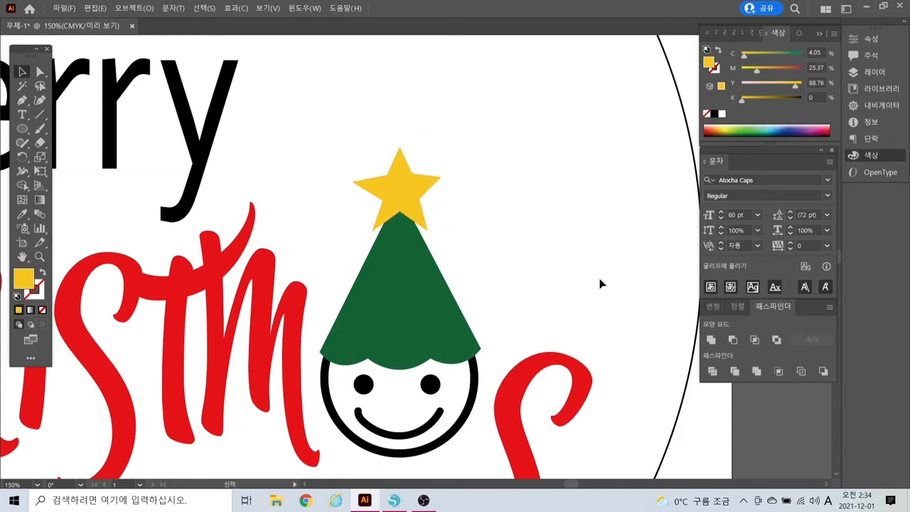
{"action": "key", "text": "ctrl+minus"}
{"action": "key", "text": "ctrl+minus"}
{"action": "key", "text": "ctrl+minus"}
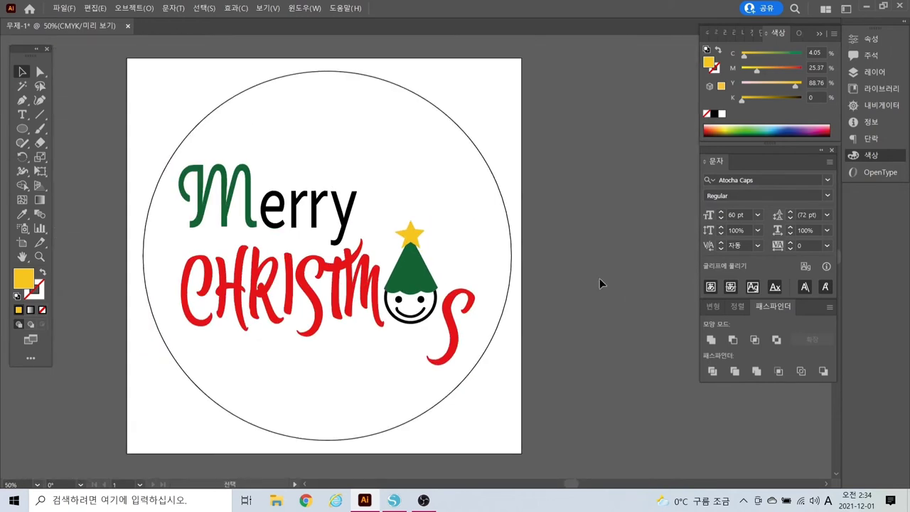
{"action": "left_click_drag", "start_coordinate": [335, 386], "coordinate": [380, 377]}
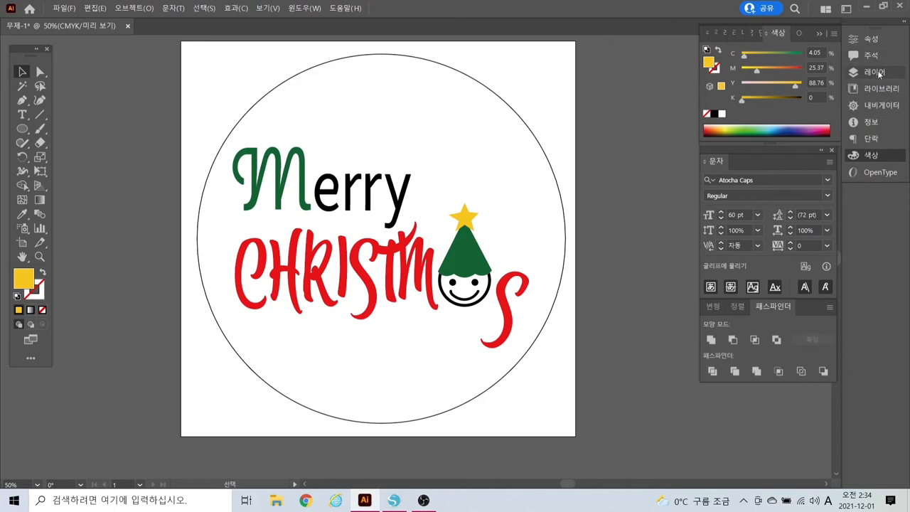
Show the layers and unlock all locked objects in the artwork
{"action": "left_click", "coordinate": [868, 73]}
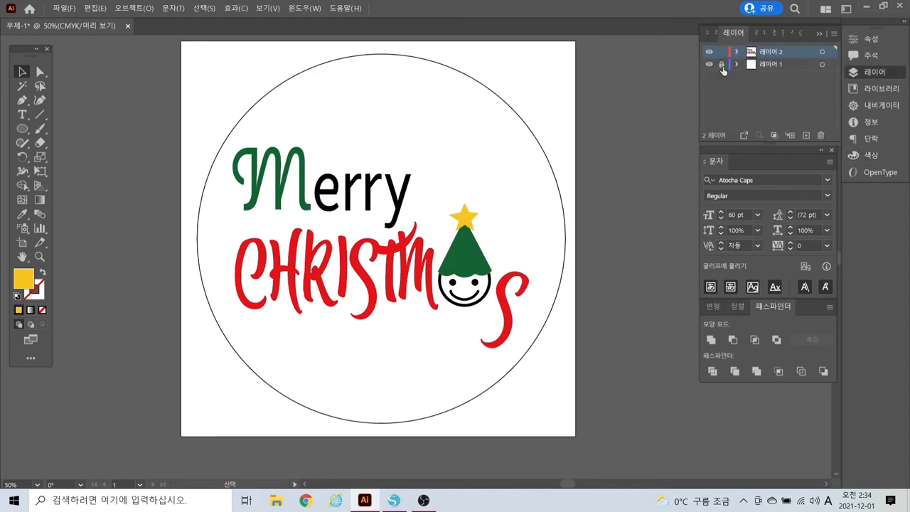
{"action": "left_click", "coordinate": [139, 8]}
{"action": "left_click", "coordinate": [148, 91]}
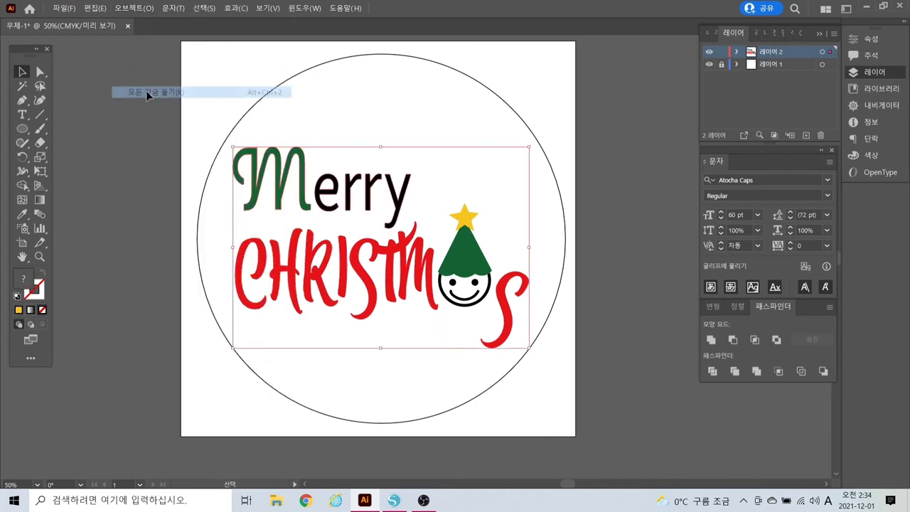
{"action": "left_click", "coordinate": [666, 110]}
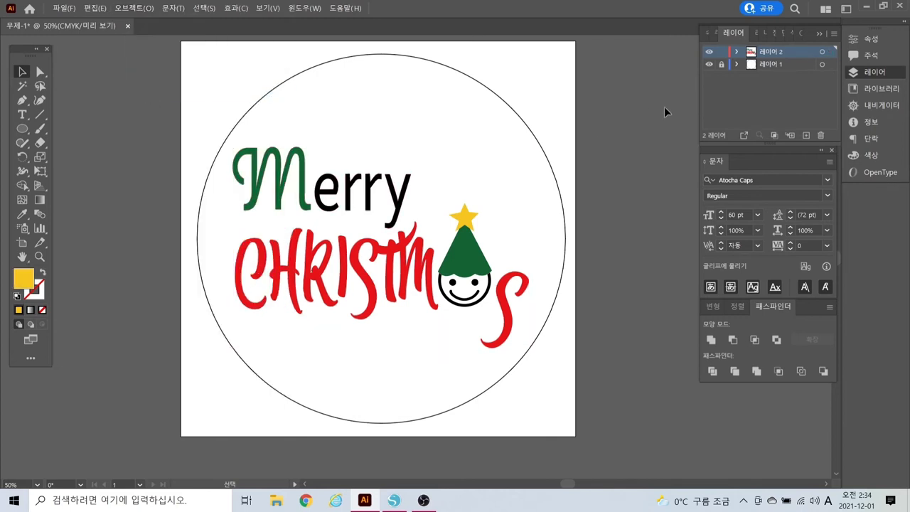
Group the Merry Christmas lettering, the face, the hat and the star, leaving out the large circle
{"action": "left_click", "coordinate": [468, 260]}
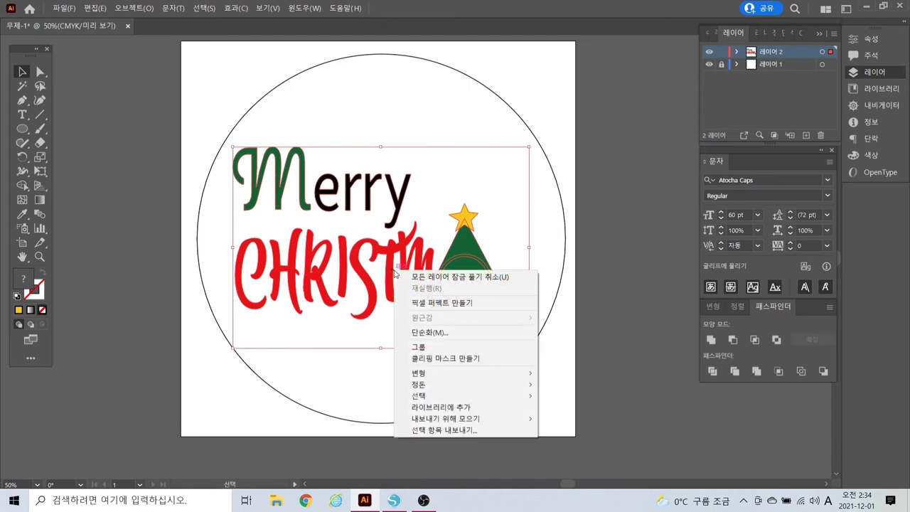
{"action": "right_click", "coordinate": [394, 270]}
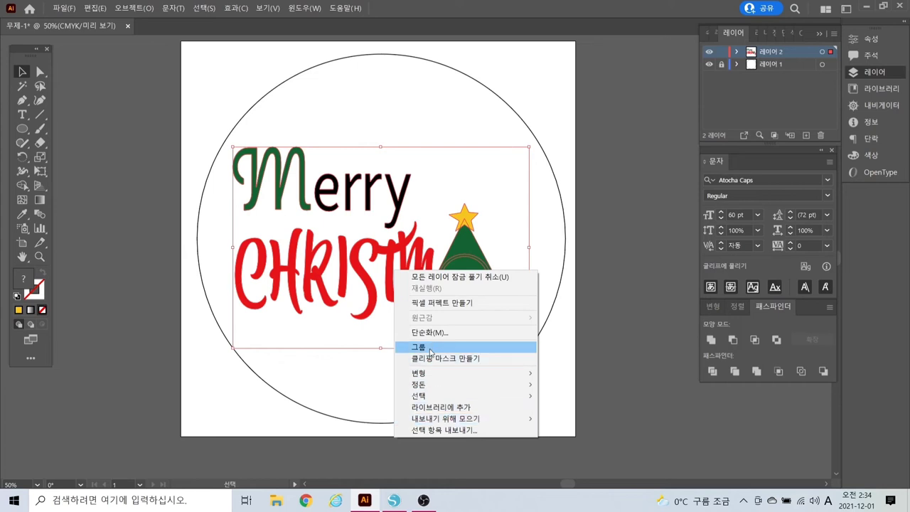
{"action": "left_click", "coordinate": [430, 348]}
{"action": "left_click", "coordinate": [377, 339]}
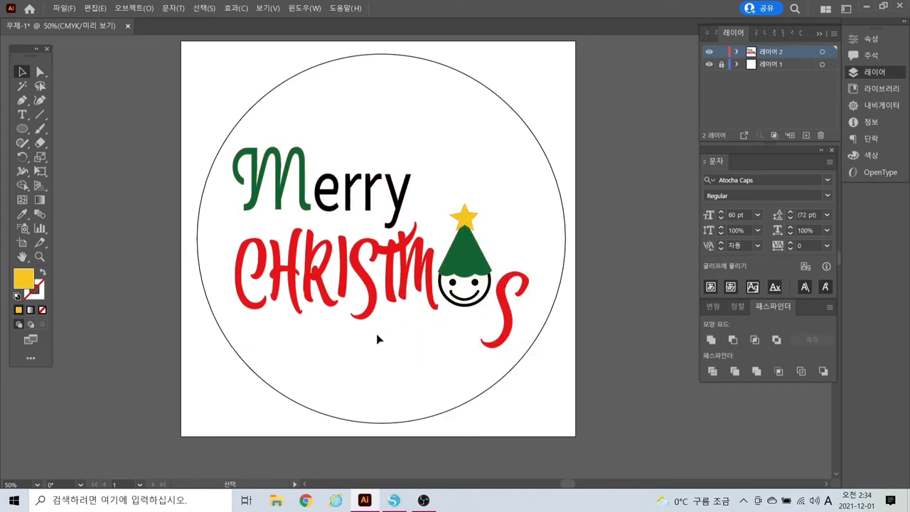
{"action": "left_click", "coordinate": [372, 305]}
{"action": "right_click", "coordinate": [374, 296]}
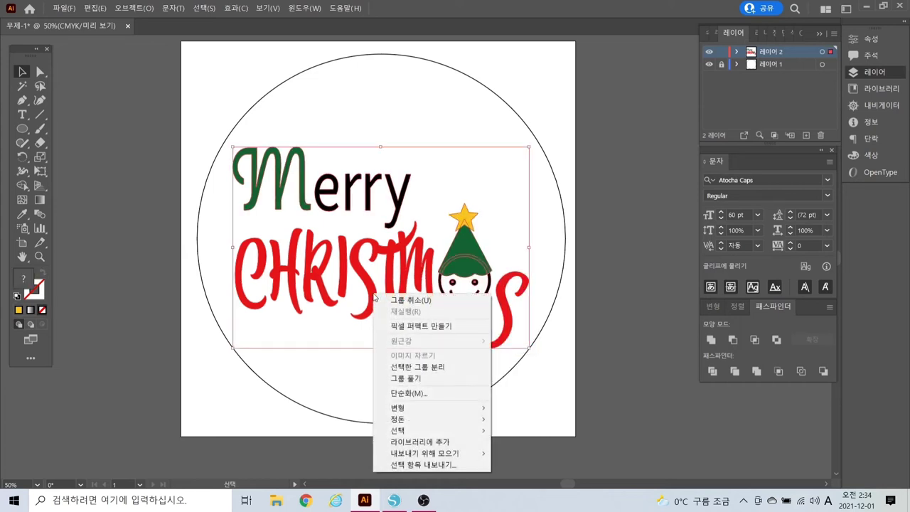
{"action": "left_click", "coordinate": [353, 359]}
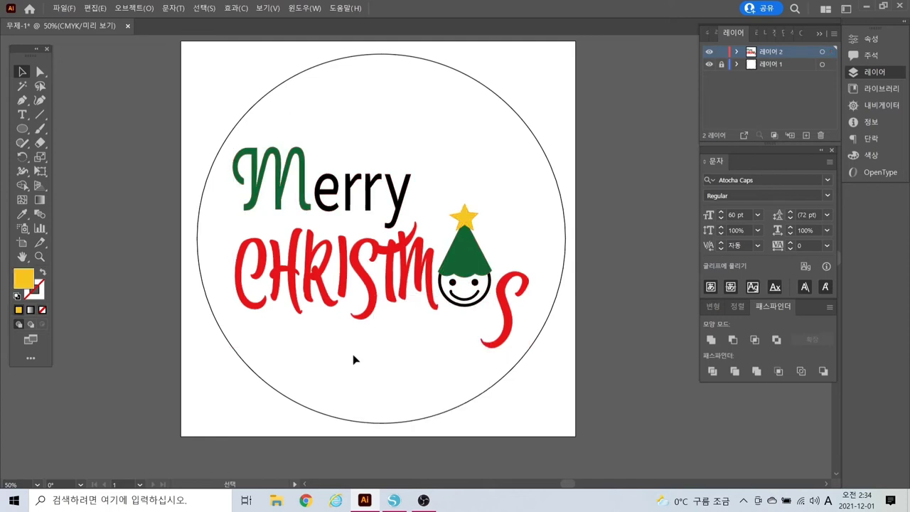
Copy the grouped artwork into a new 300 x 300 mm document
{"action": "left_click", "coordinate": [370, 287]}
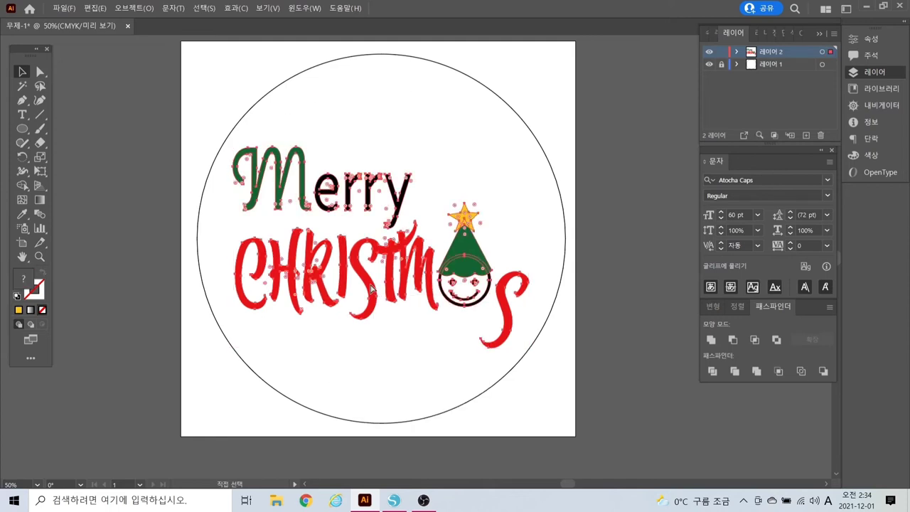
{"action": "left_click", "coordinate": [64, 9]}
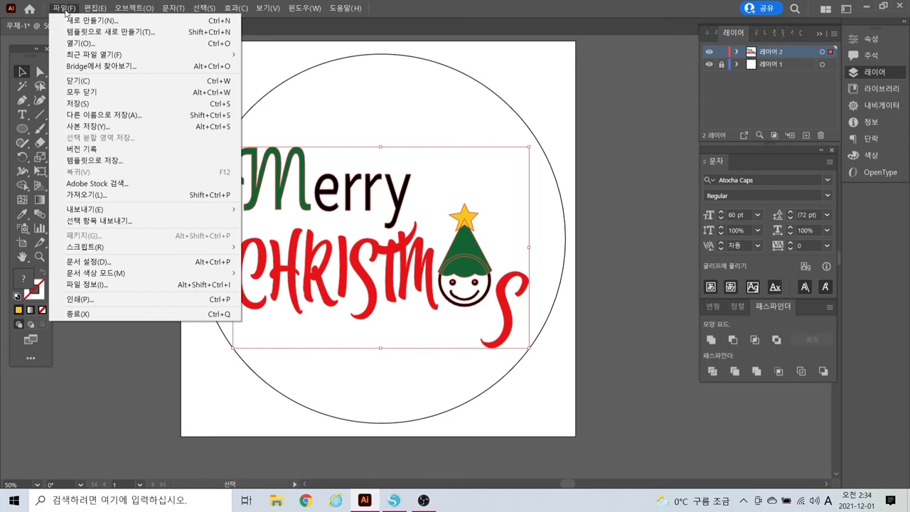
{"action": "left_click", "coordinate": [84, 21]}
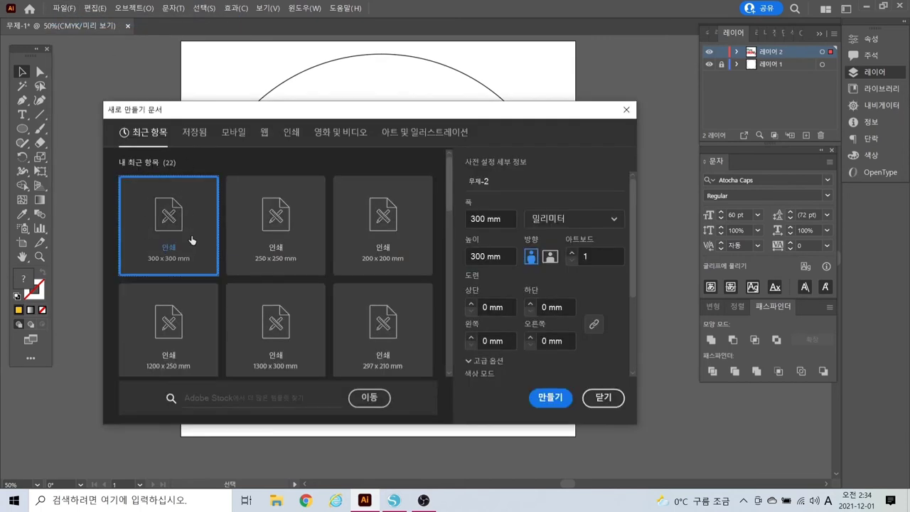
{"action": "left_click", "coordinate": [550, 398]}
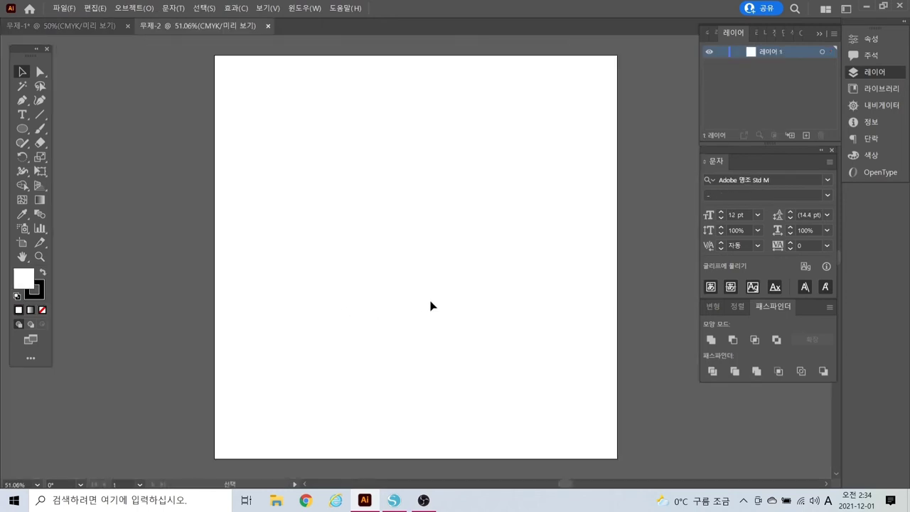
{"action": "key", "text": "ctrl+v"}
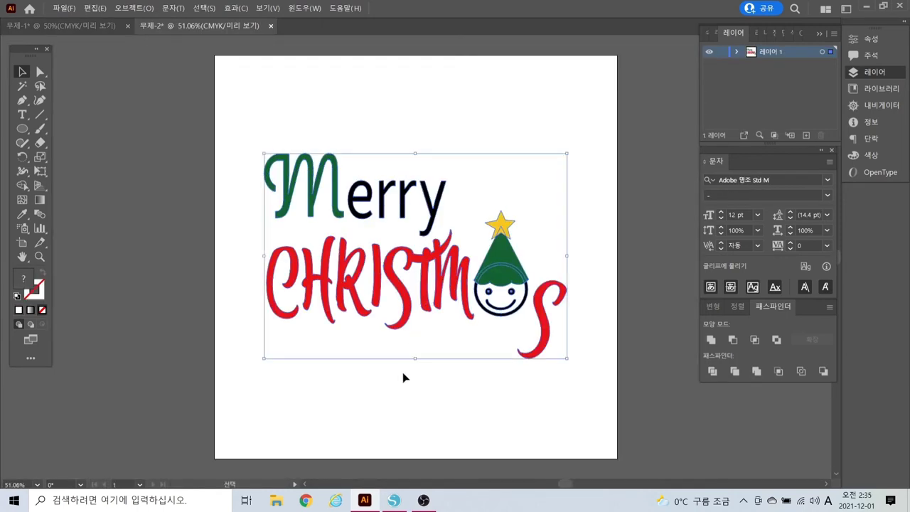
{"action": "left_click", "coordinate": [403, 378]}
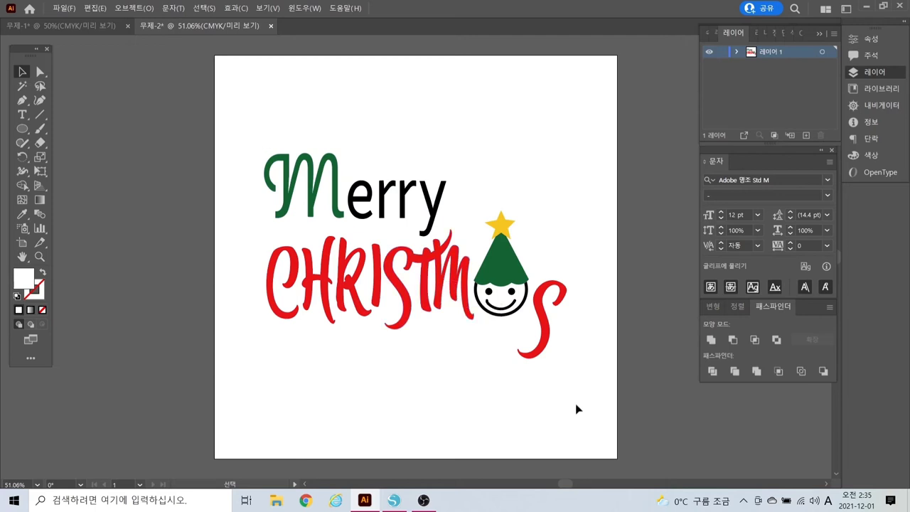
Ungroup the pasted Merry Christmas artwork
{"action": "right_click", "coordinate": [396, 282]}
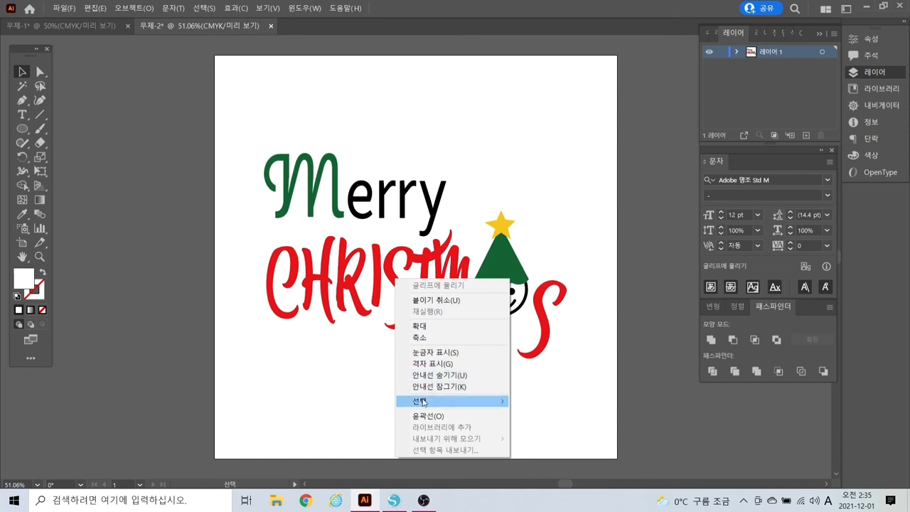
{"action": "left_click", "coordinate": [358, 403]}
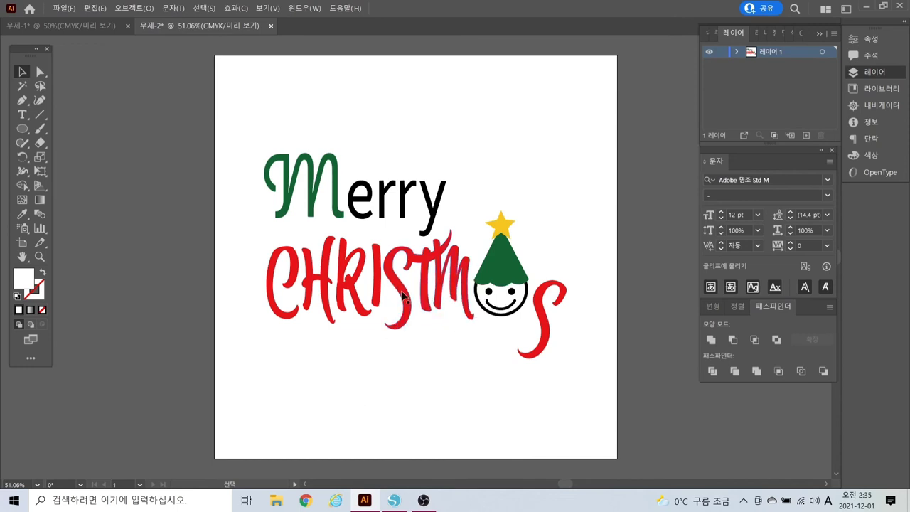
{"action": "left_click", "coordinate": [404, 295]}
{"action": "right_click", "coordinate": [387, 204]}
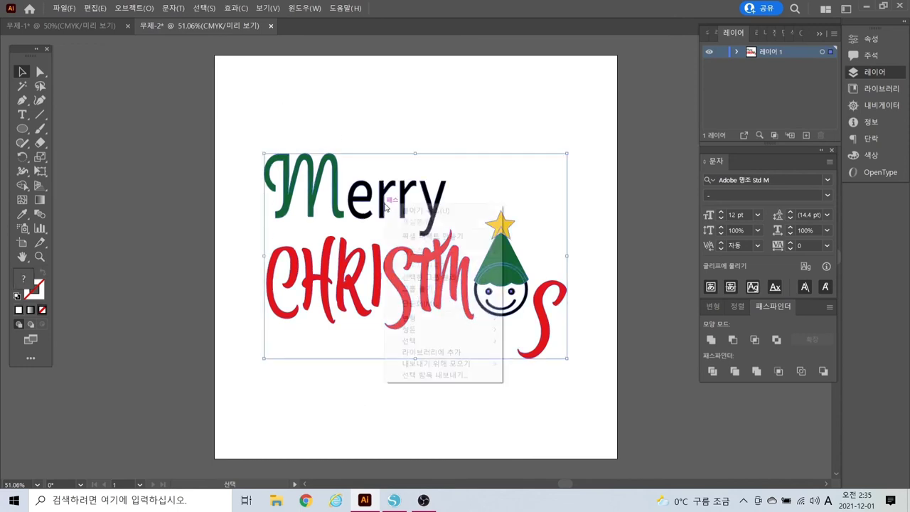
{"action": "left_click", "coordinate": [414, 289]}
{"action": "left_click", "coordinate": [470, 395]}
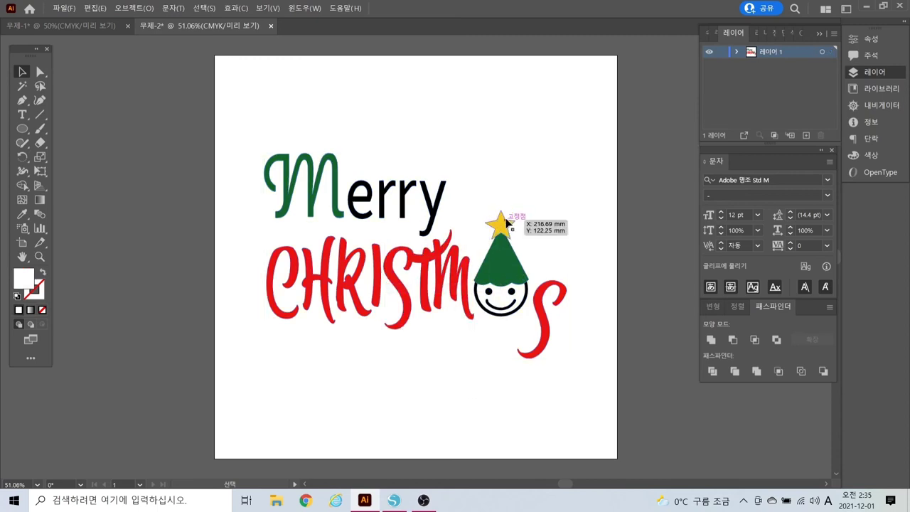
Separate the star and the green hat vertically so that neither touches the other or the smiley face
{"action": "left_click_drag", "start_coordinate": [506, 223], "coordinate": [506, 156]}
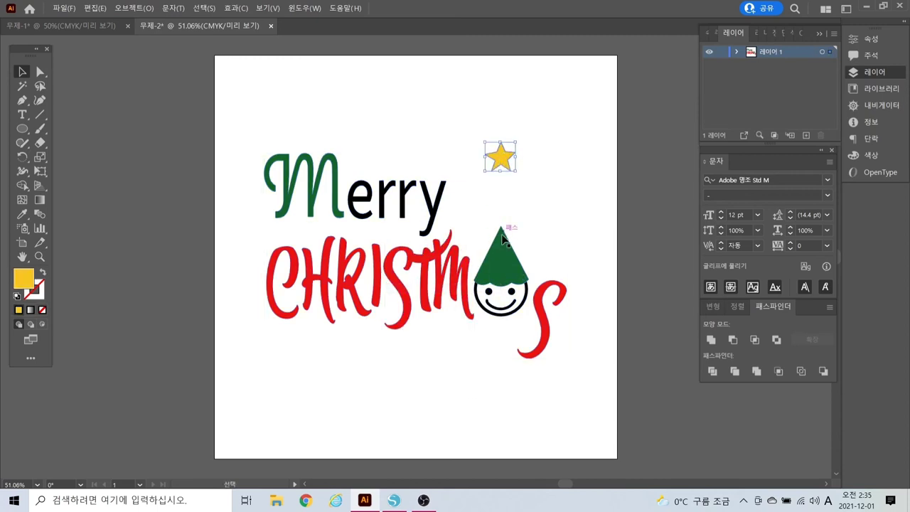
{"action": "mouse_move", "coordinate": [503, 240]}
{"action": "left_mouse_down"}
{"action": "mouse_move", "coordinate": [499, 198]}
{"action": "mouse_move", "coordinate": [504, 222]}
{"action": "left_mouse_up"}
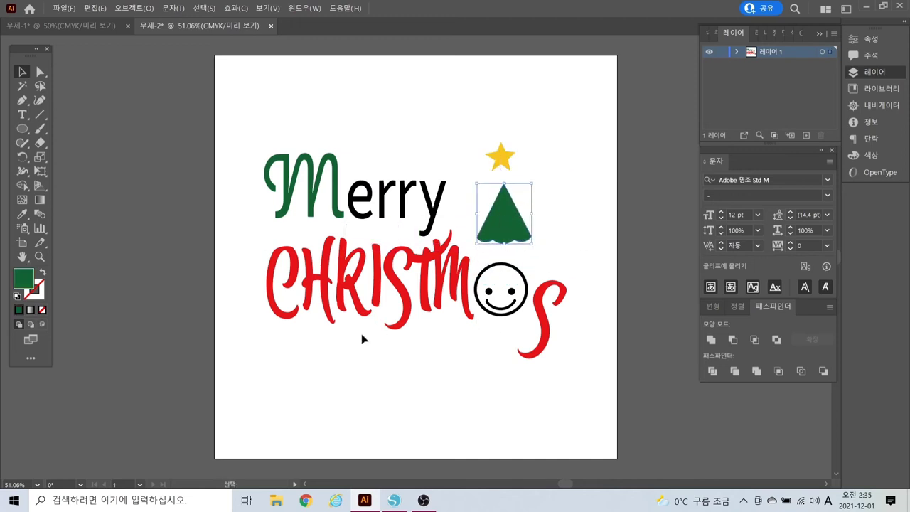
{"action": "left_click", "coordinate": [325, 345]}
Export all the artwork as the DXF file 2021201_레터링_크리스마스_강의1.dxf, with AutoCAD version 2010/2011/2012 and a scale of 1 millimetre to 1 unit
{"action": "key", "text": "ctrl+a"}
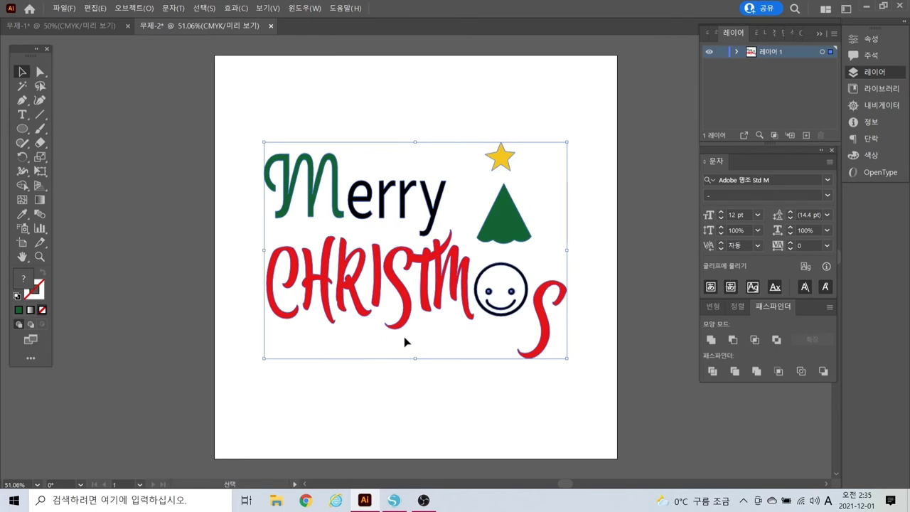
{"action": "left_click", "coordinate": [64, 10]}
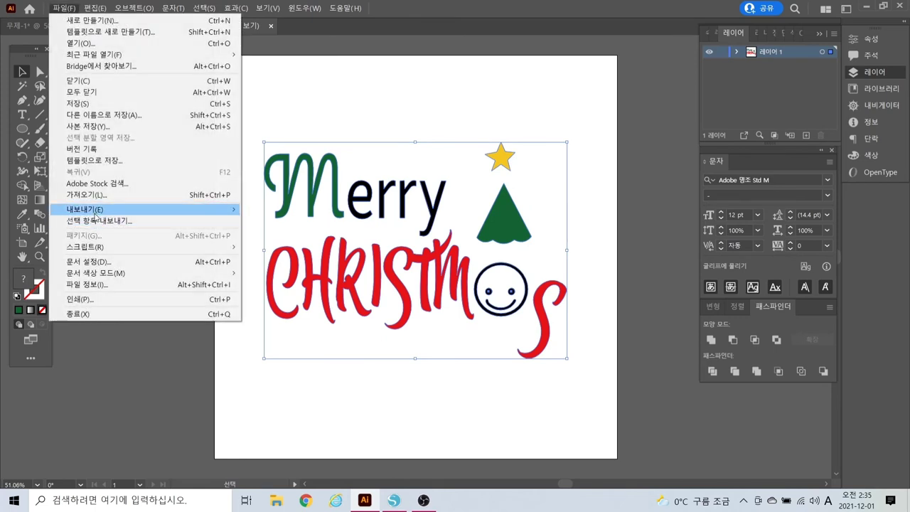
{"action": "mouse_move", "coordinate": [96, 212]}
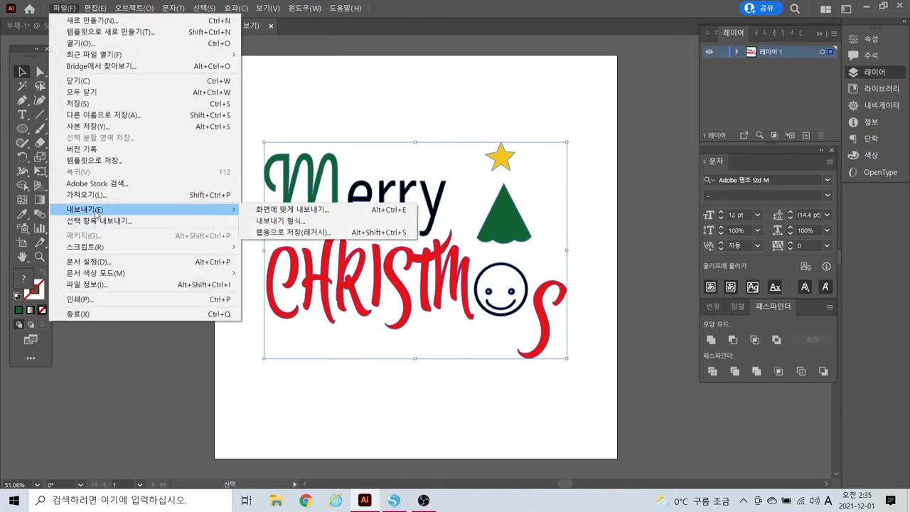
{"action": "left_click", "coordinate": [269, 222]}
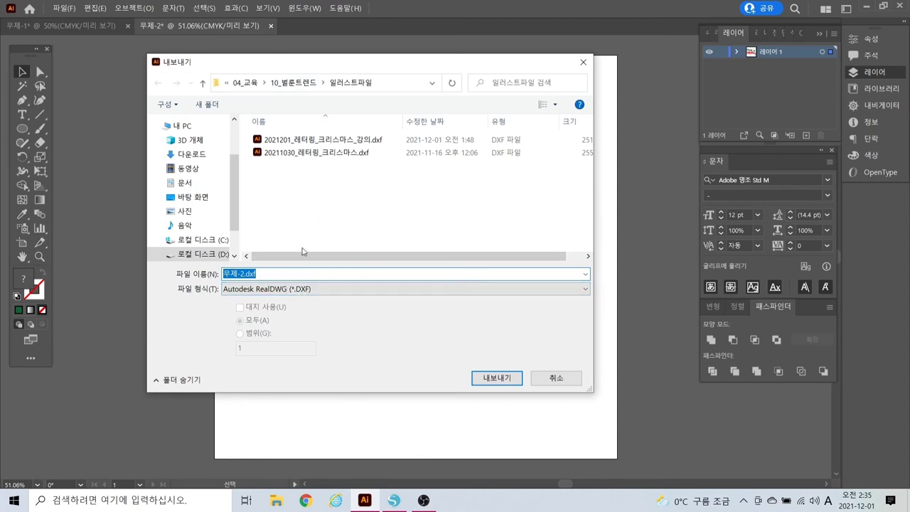
{"action": "left_click", "coordinate": [316, 141]}
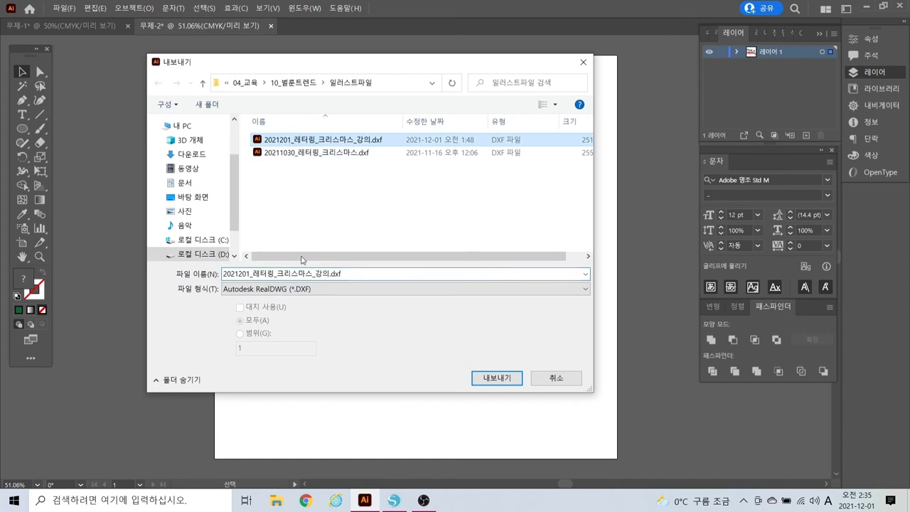
{"action": "left_click", "coordinate": [313, 273]}
{"action": "left_click", "coordinate": [330, 274]}
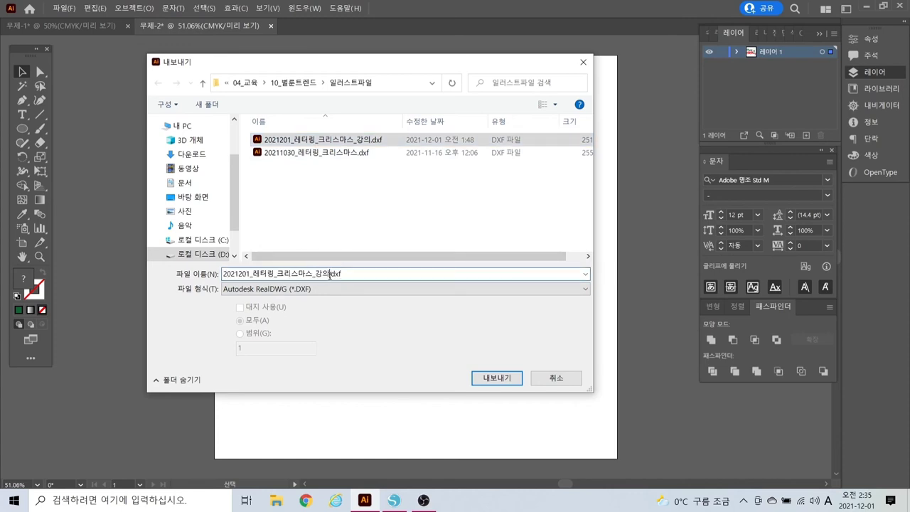
{"action": "type", "text": "1"}
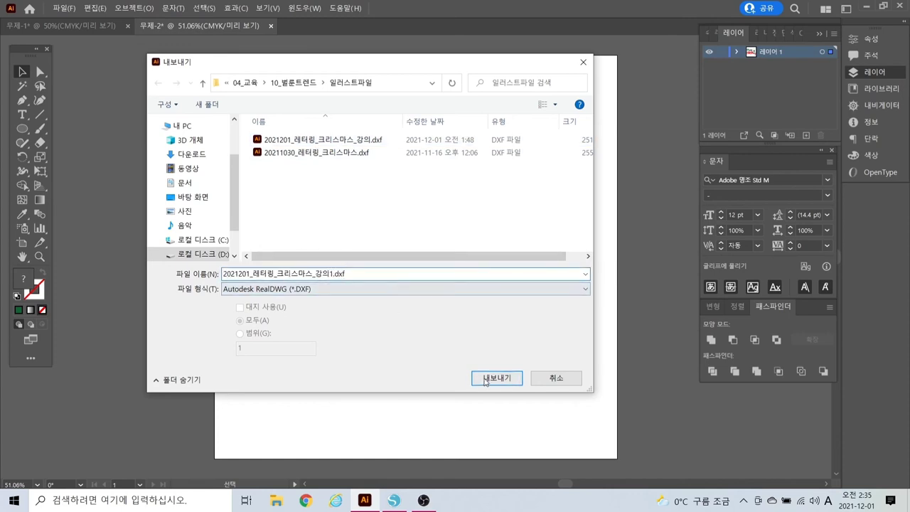
{"action": "left_click", "coordinate": [489, 378]}
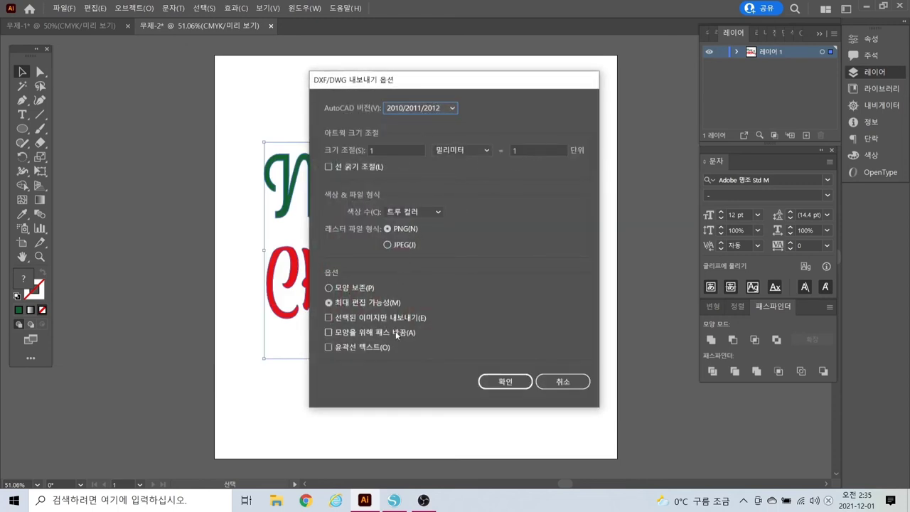
{"action": "left_click", "coordinate": [498, 383]}
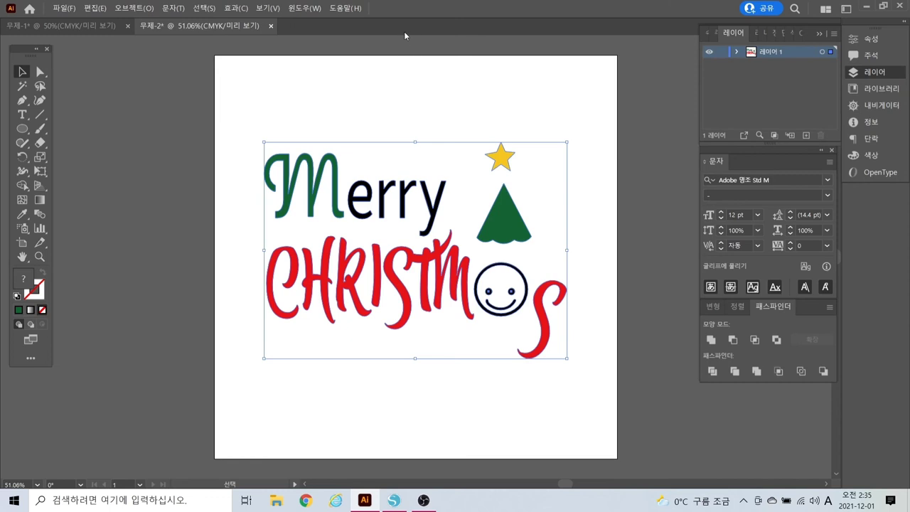
Switch to Silhouette Studio and open the file 2021201_레터링_크리스마스_강의1.dxf
{"action": "left_click", "coordinate": [393, 502]}
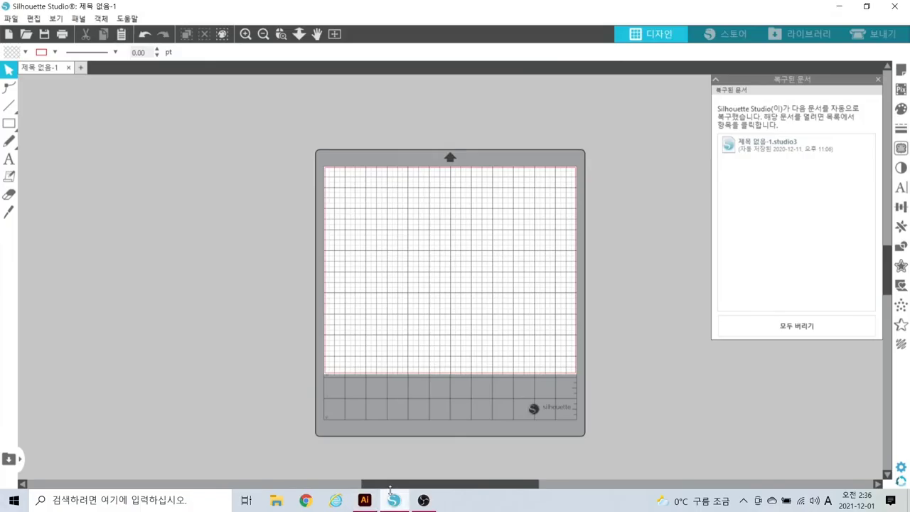
{"action": "left_click", "coordinate": [11, 19]}
{"action": "left_click", "coordinate": [39, 60]}
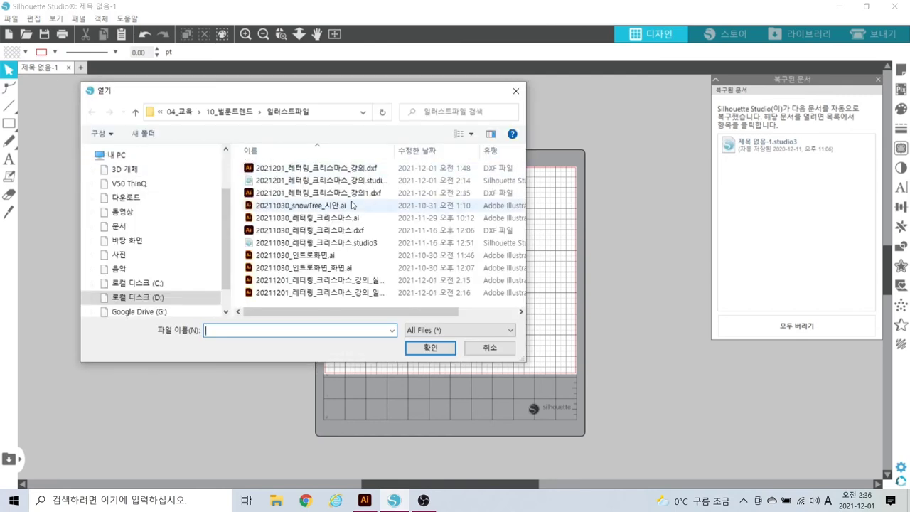
{"action": "left_click", "coordinate": [353, 198]}
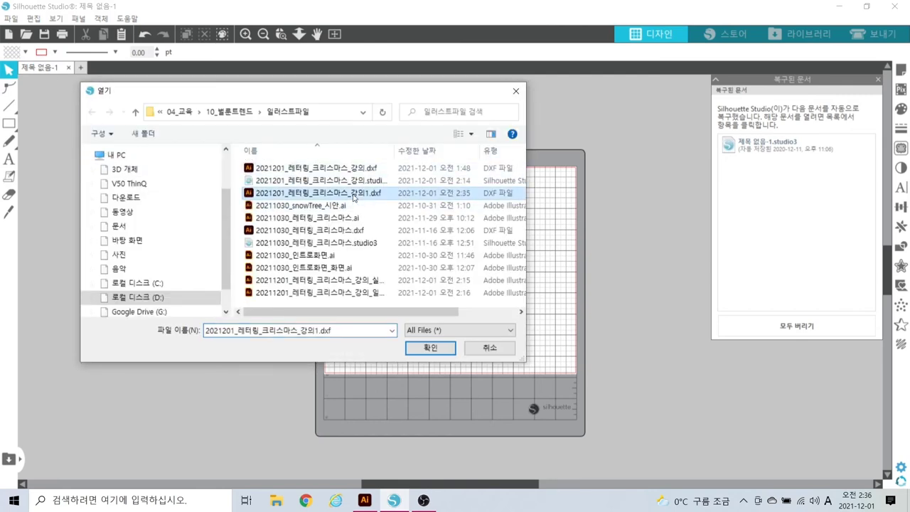
{"action": "left_click", "coordinate": [430, 348]}
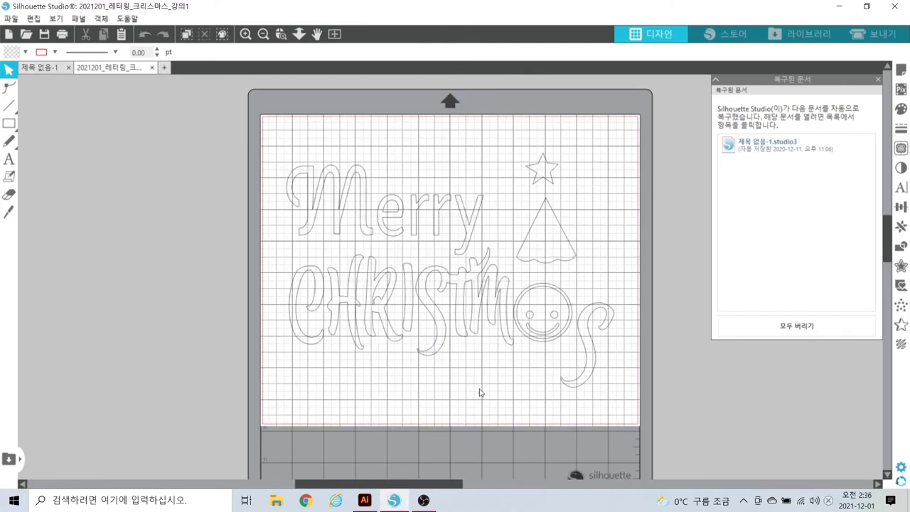
Move the large letter M of Merry toward the mat's upper-left corner, to about X 11 mm and Y 28 mm
{"action": "left_click_drag", "start_coordinate": [488, 378], "coordinate": [358, 370]}
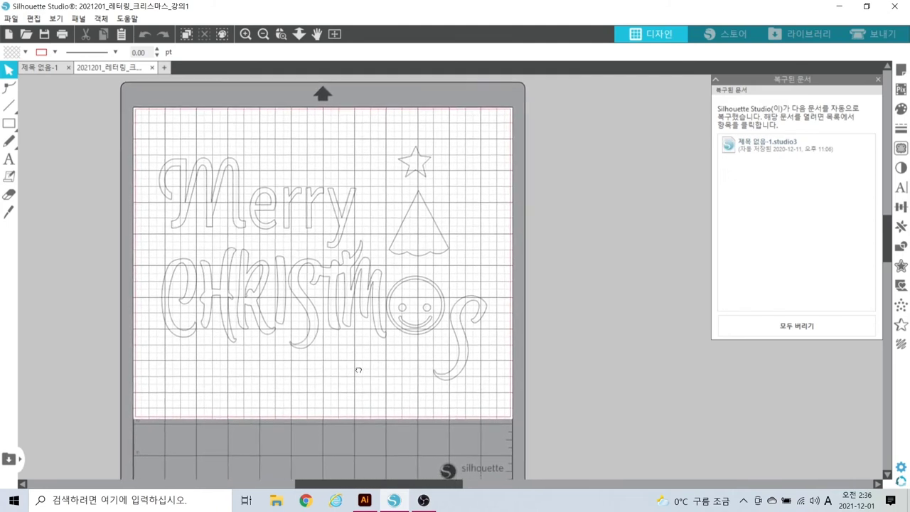
{"action": "left_click", "coordinate": [213, 208]}
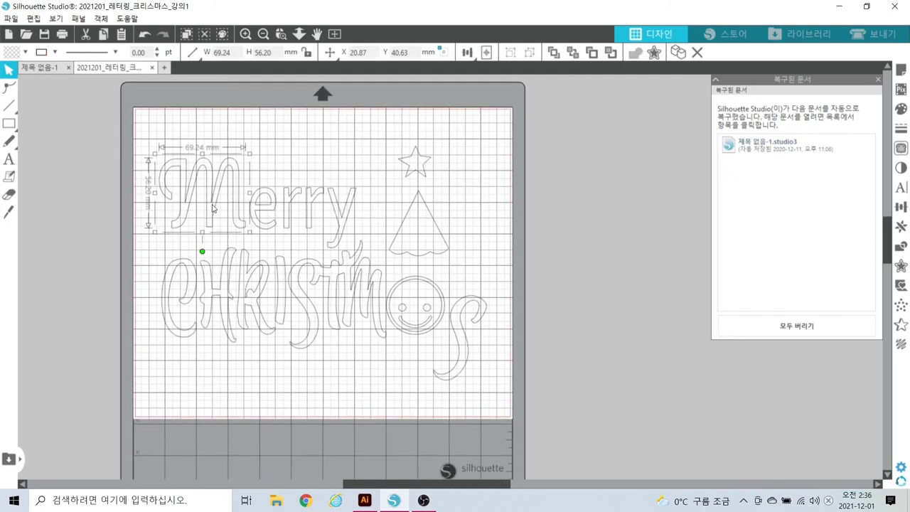
{"action": "left_click_drag", "start_coordinate": [212, 208], "coordinate": [202, 193]}
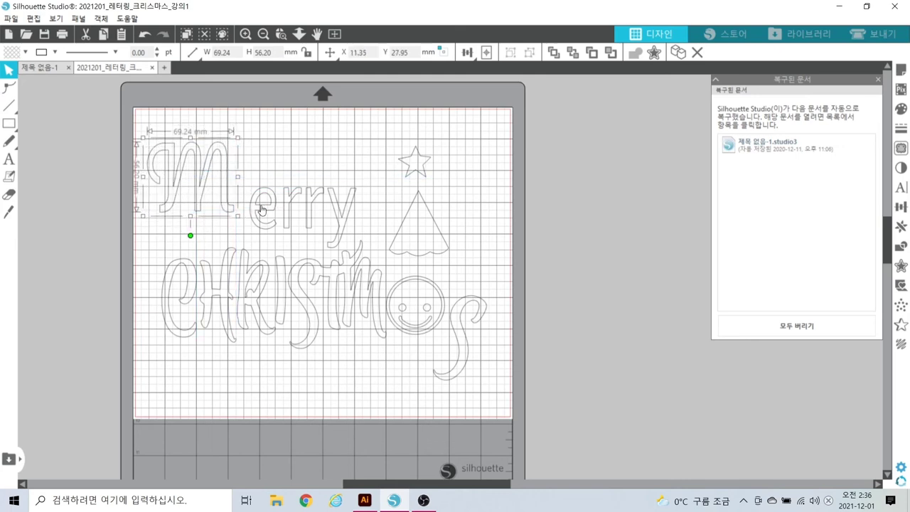
Group the letters erry and move them past the mat's right edge, to about X 299 mm and Y 58 mm
{"action": "left_click", "coordinate": [252, 160]}
{"action": "left_click", "coordinate": [255, 223]}
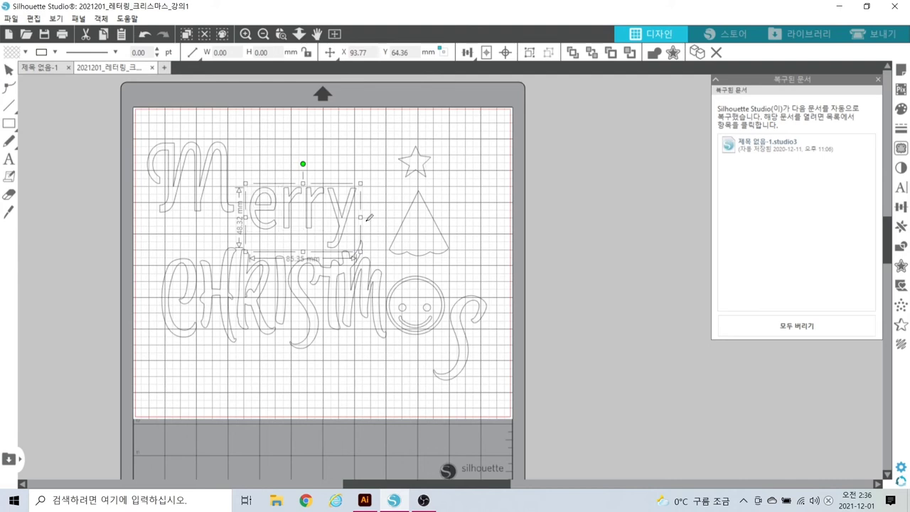
{"action": "left_click_drag", "start_coordinate": [290, 205], "coordinate": [534, 205]}
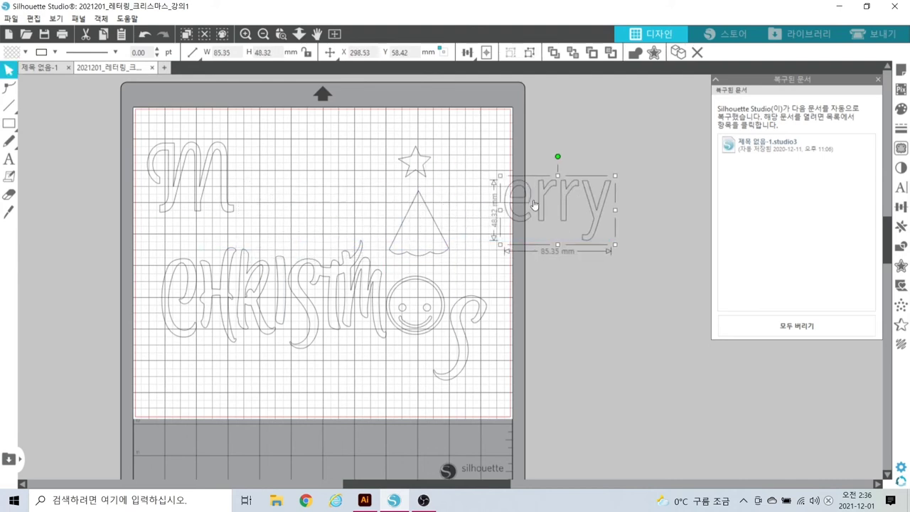
Place the hat just right of the large M and shift both shapes up toward the mat's upper edge
{"action": "left_click", "coordinate": [429, 240]}
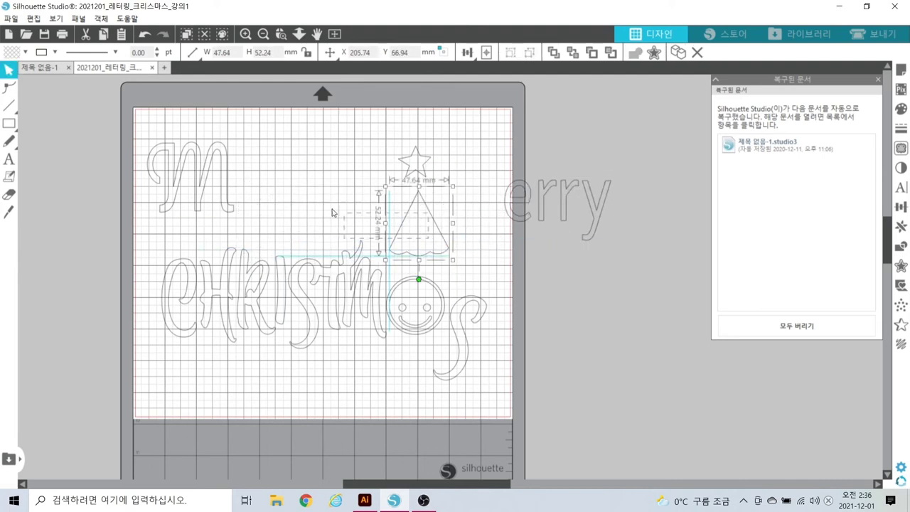
{"action": "left_click_drag", "start_coordinate": [440, 233], "coordinate": [308, 192]}
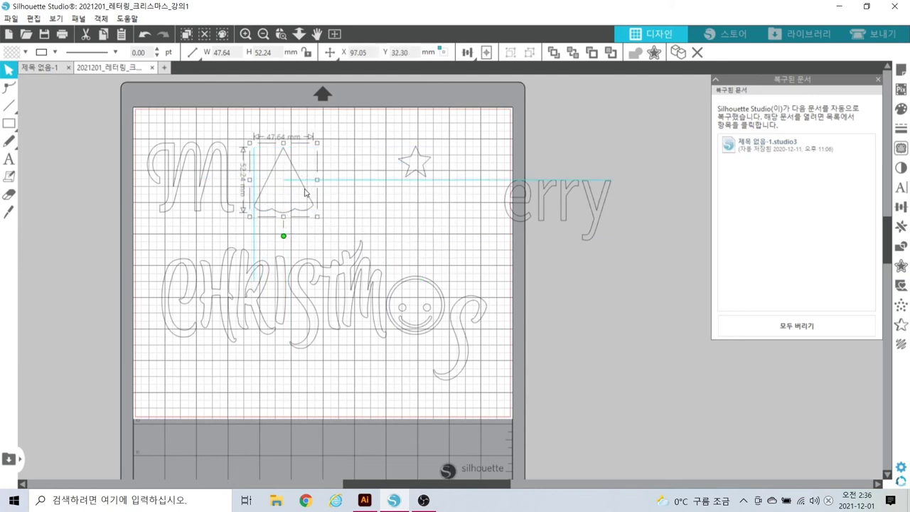
{"action": "left_click", "coordinate": [178, 150]}
{"action": "left_click_drag", "start_coordinate": [132, 151], "coordinate": [323, 220]}
{"action": "left_click_drag", "start_coordinate": [254, 206], "coordinate": [254, 188]}
{"action": "left_click", "coordinate": [352, 199]}
{"action": "left_click_drag", "start_coordinate": [311, 201], "coordinate": [299, 201]}
{"action": "left_click", "coordinate": [383, 180]}
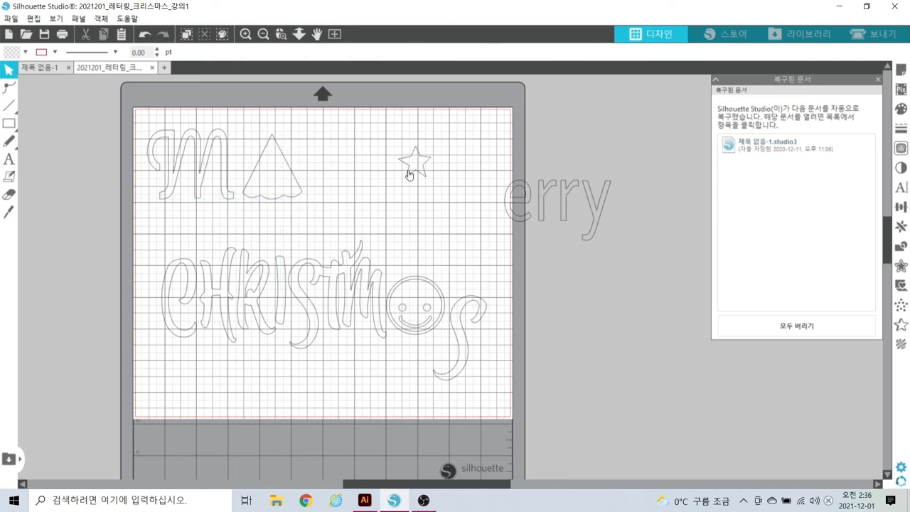
Move the star off the mat below the erry letters, to about X 364 mm and Y 153 mm
{"action": "left_click_drag", "start_coordinate": [409, 174], "coordinate": [596, 325]}
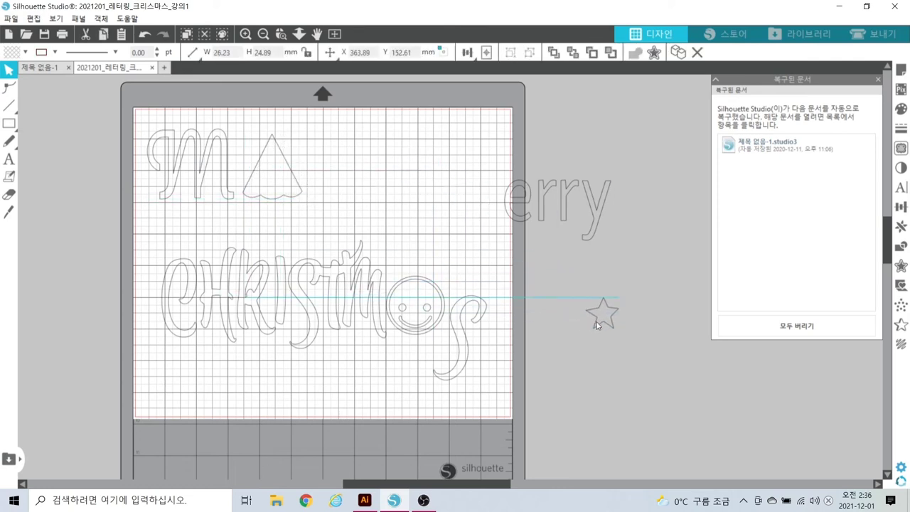
{"action": "left_click", "coordinate": [402, 215]}
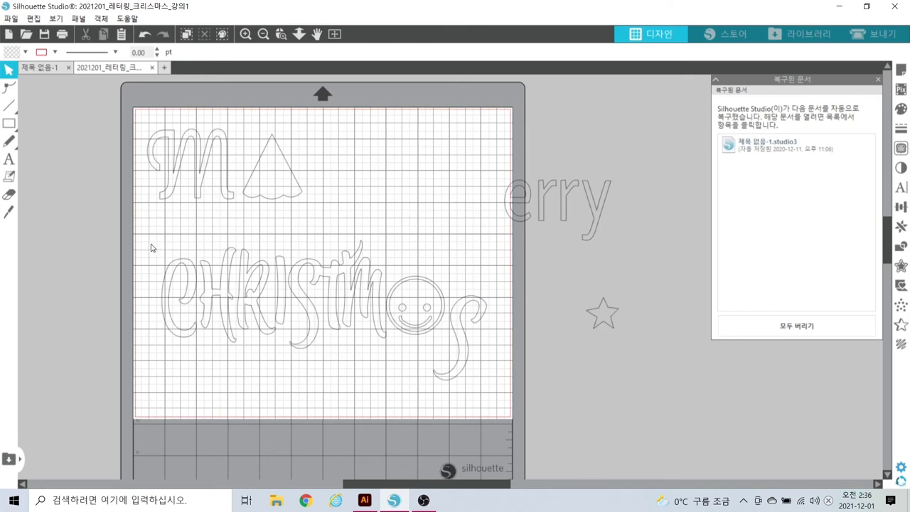
Shift the CHRISTMS letters left without the smiley face, and move the final S up close to the preceding M
{"action": "left_click_drag", "start_coordinate": [150, 247], "coordinate": [378, 344]}
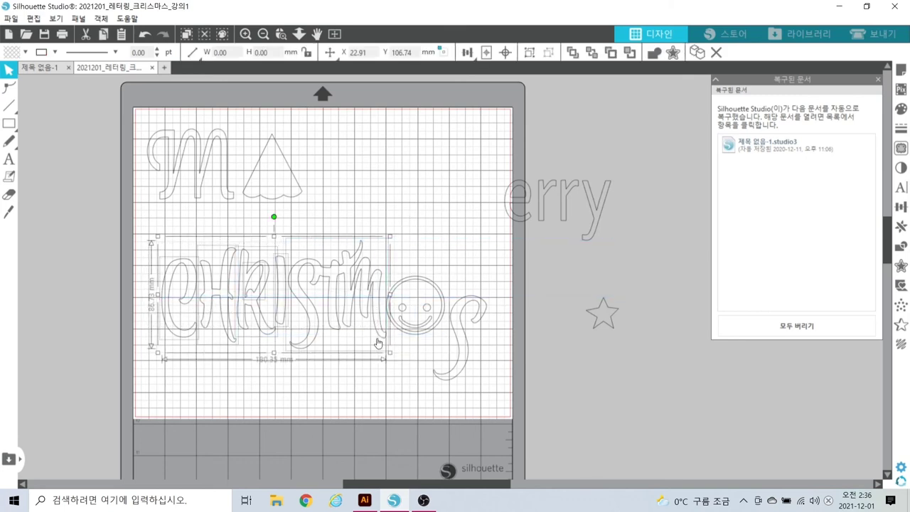
{"action": "left_click", "coordinate": [463, 343], "text": "shift"}
{"action": "left_click_drag", "start_coordinate": [333, 313], "coordinate": [205, 306]}
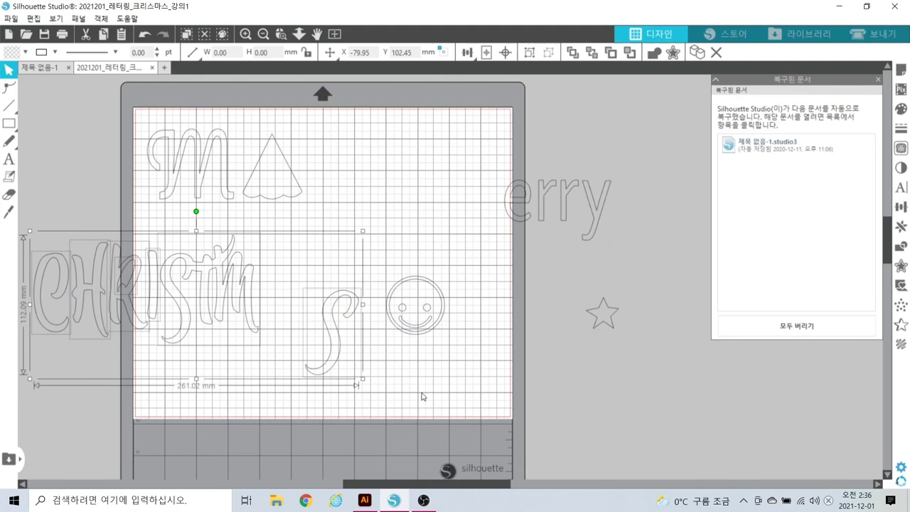
{"action": "left_click", "coordinate": [459, 369]}
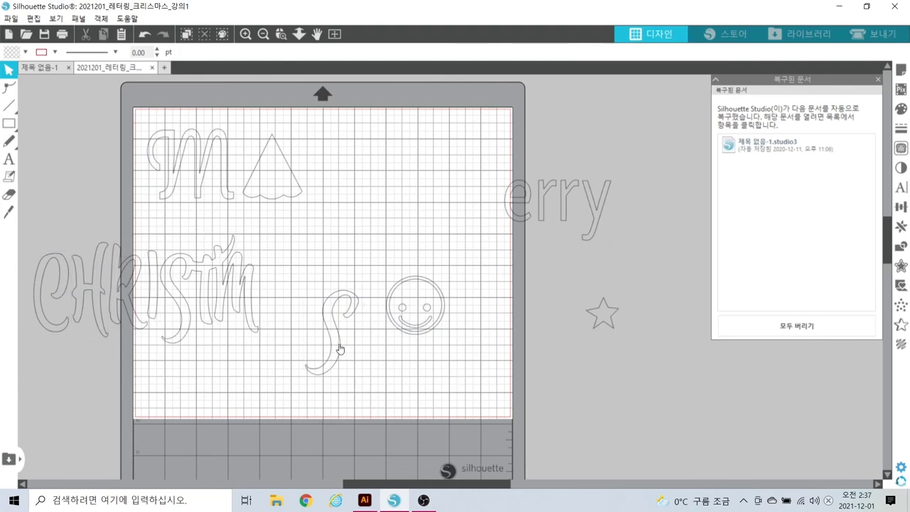
{"action": "left_click_drag", "start_coordinate": [340, 349], "coordinate": [302, 303]}
{"action": "left_click", "coordinate": [349, 376]}
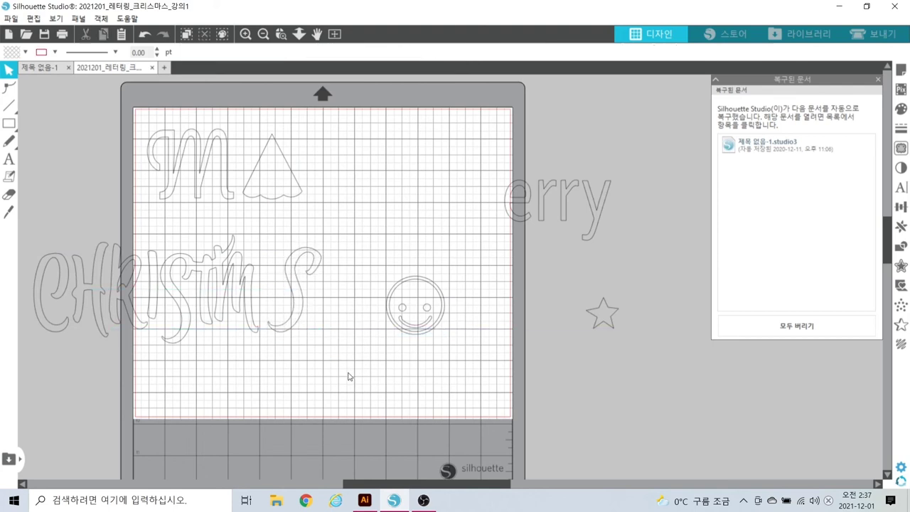
Group the CHRISTMS letters and move the group down, further away from the large M and the hat
{"action": "left_click_drag", "start_coordinate": [29, 233], "coordinate": [323, 344]}
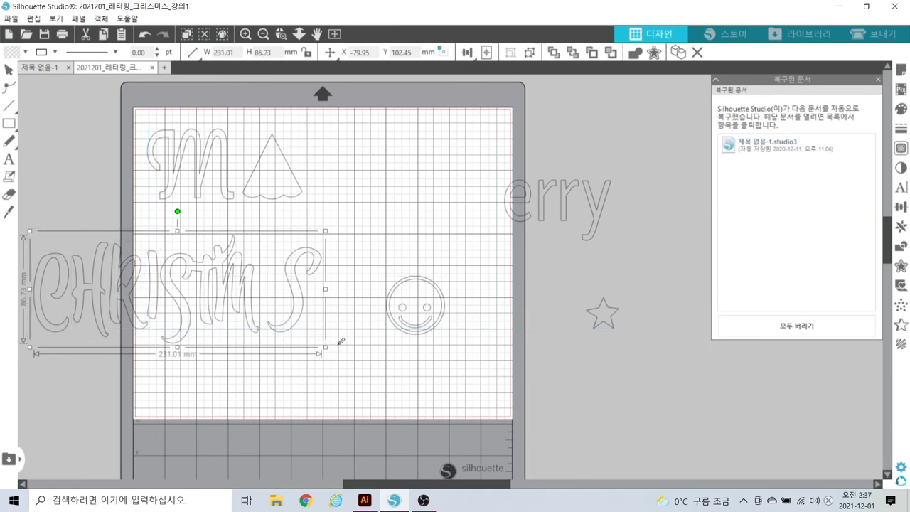
{"action": "left_click", "coordinate": [341, 340]}
{"action": "left_click_drag", "start_coordinate": [252, 294], "coordinate": [236, 344]}
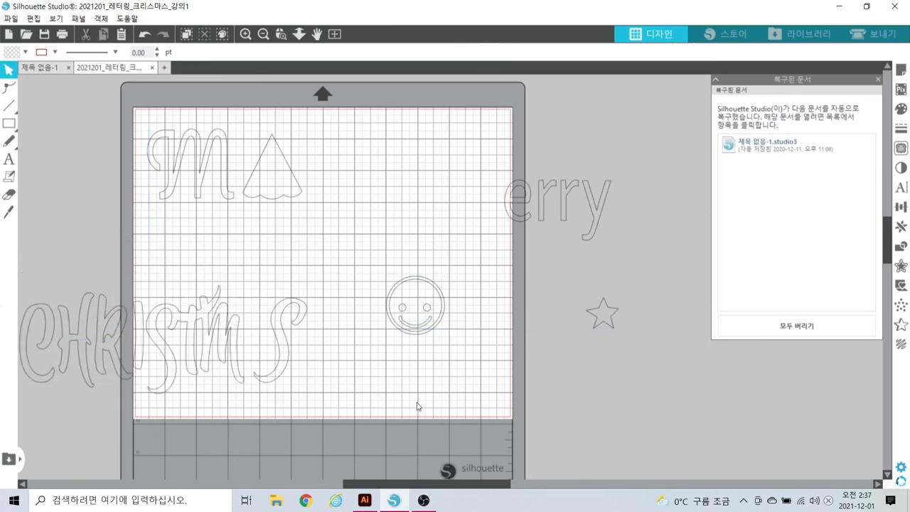
Group the smiley face's parts and move the face up and left on the mat, to about X 182 mm and Y 116 mm
{"action": "left_click_drag", "start_coordinate": [364, 248], "coordinate": [479, 353]}
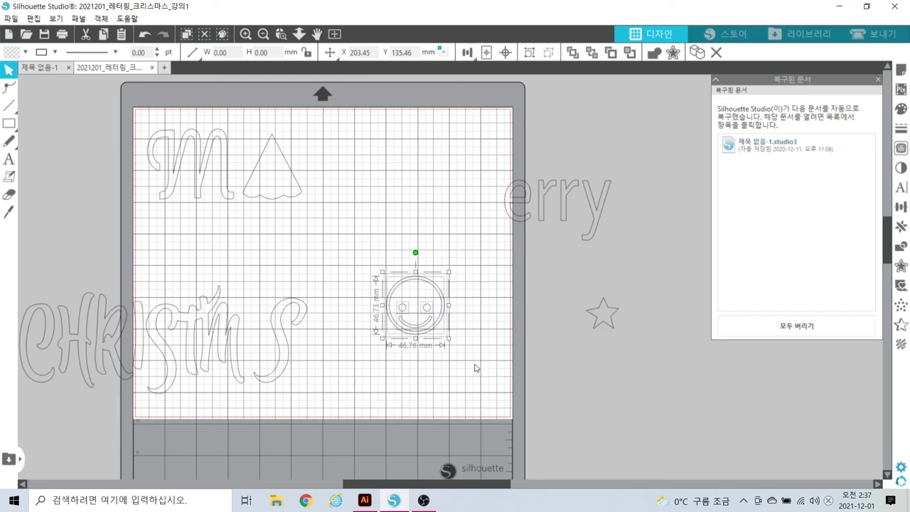
{"action": "left_click", "coordinate": [473, 361]}
{"action": "left_click_drag", "start_coordinate": [368, 275], "coordinate": [483, 351]}
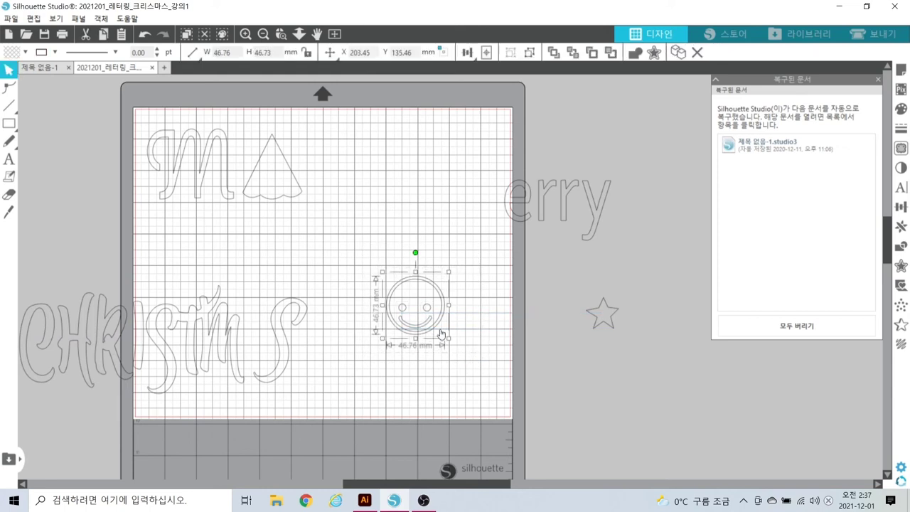
{"action": "left_click_drag", "start_coordinate": [409, 339], "coordinate": [382, 315]}
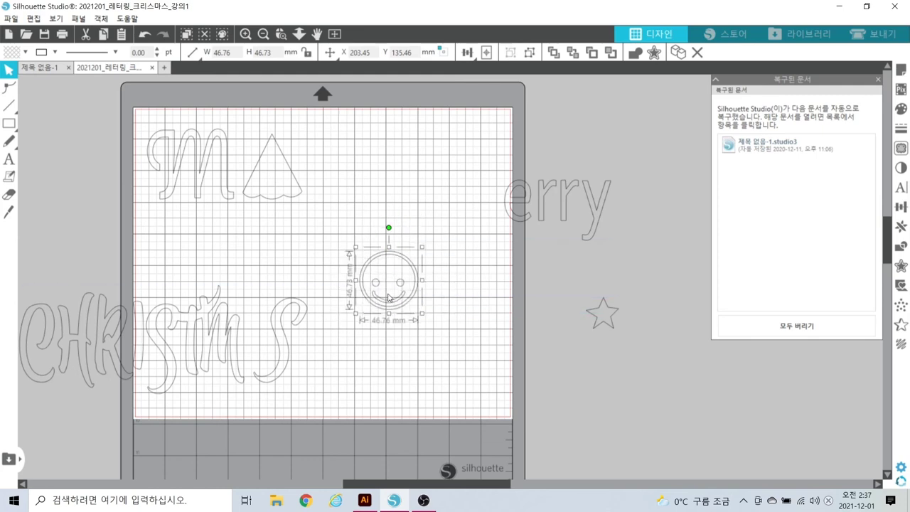
{"action": "left_click", "coordinate": [423, 323]}
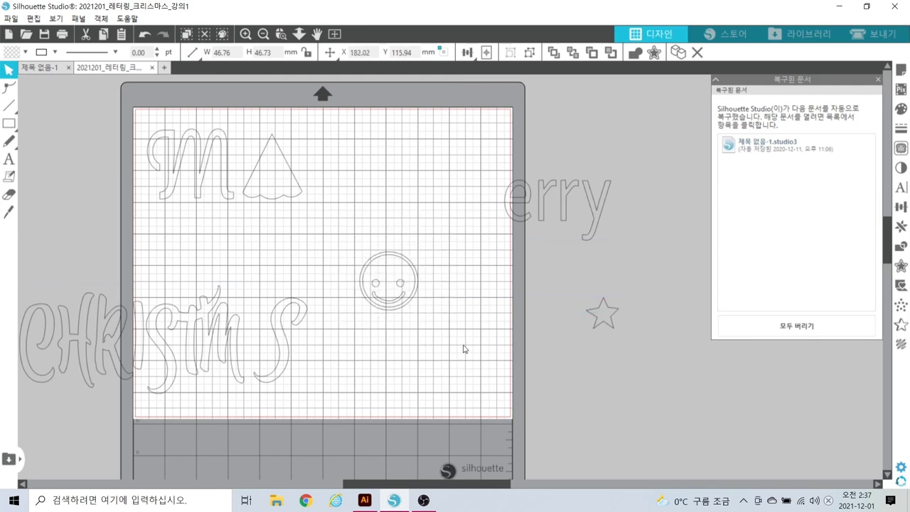
Move the smiley face up slightly on the mat, to about X 188 mm and Y 102 mm
{"action": "left_click", "coordinate": [424, 313]}
{"action": "left_click", "coordinate": [425, 307]}
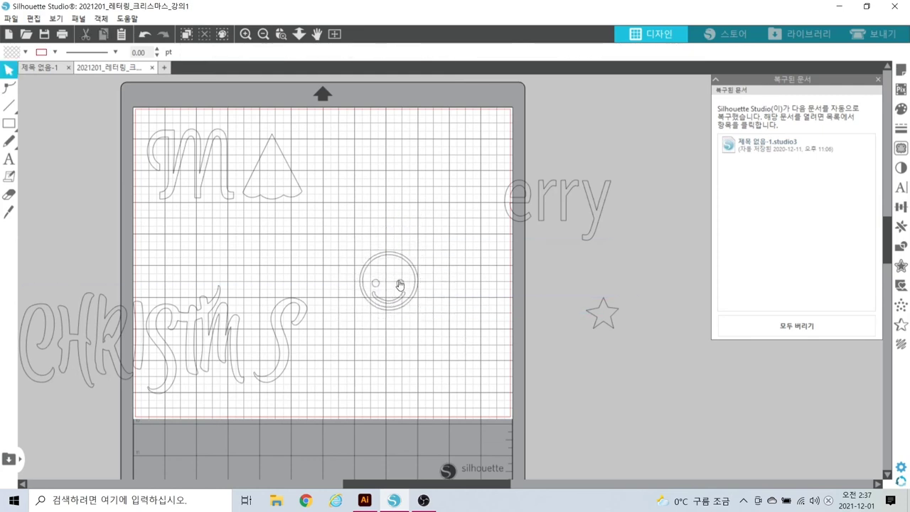
{"action": "mouse_move", "coordinate": [402, 287]}
{"action": "left_mouse_down"}
{"action": "mouse_move", "coordinate": [448, 288]}
{"action": "mouse_move", "coordinate": [416, 291]}
{"action": "mouse_move", "coordinate": [414, 272]}
{"action": "mouse_move", "coordinate": [402, 286]}
{"action": "left_mouse_up"}
{"action": "left_click", "coordinate": [459, 342]}
Ungroup the smiley face, move its mouth out beside the face, and undo these changes
{"action": "right_click", "coordinate": [402, 286]}
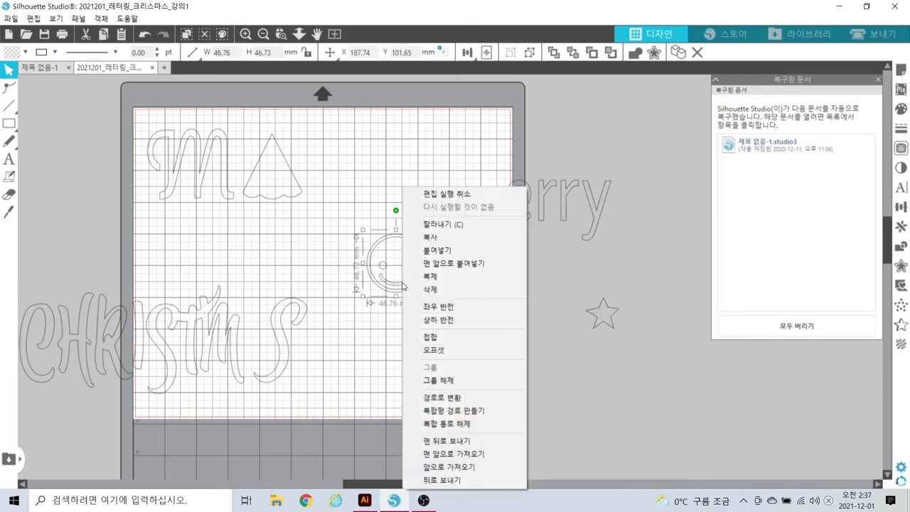
{"action": "left_click", "coordinate": [457, 383]}
{"action": "left_click", "coordinate": [419, 331]}
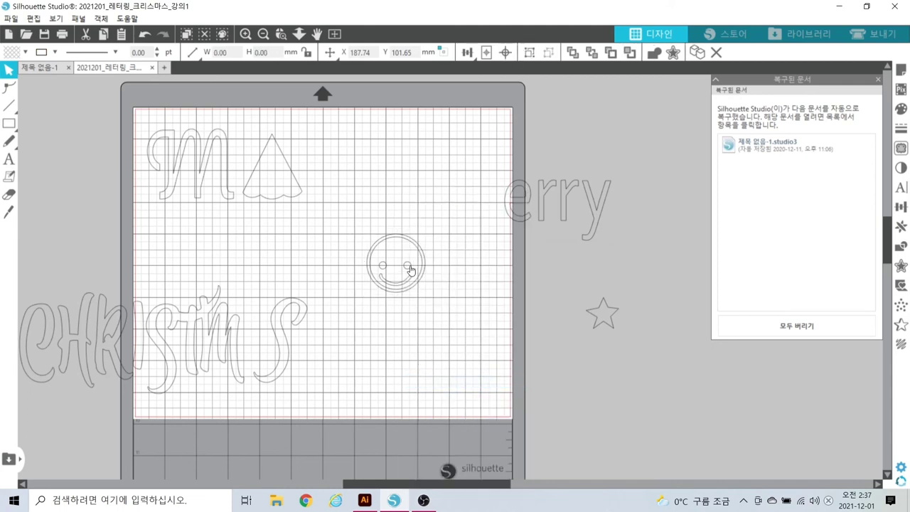
{"action": "left_click_drag", "start_coordinate": [411, 269], "coordinate": [471, 278]}
{"action": "left_click", "coordinate": [532, 427]}
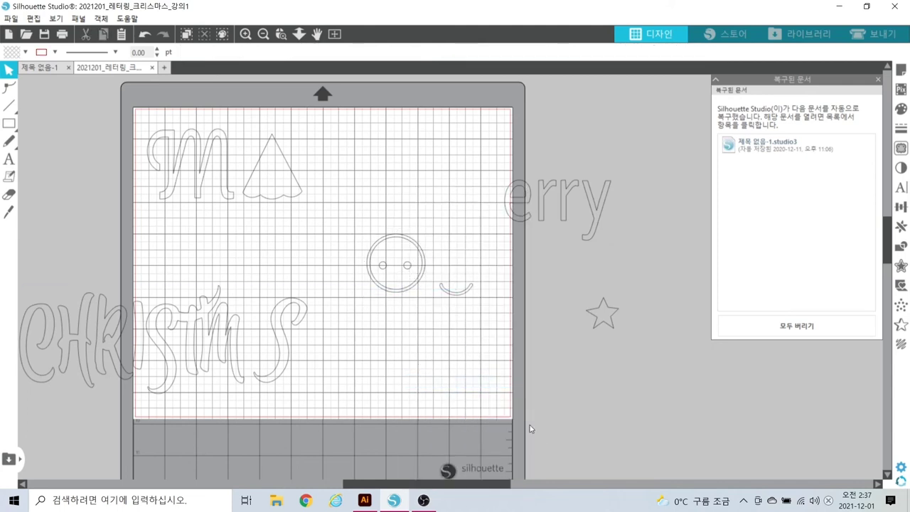
{"action": "key", "text": "ctrl+z"}
{"action": "left_click", "coordinate": [532, 422]}
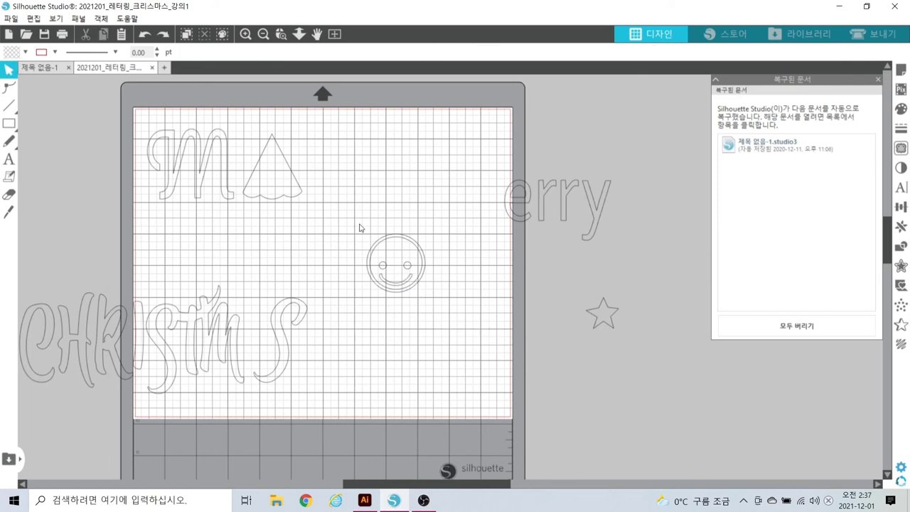
Move the erry letters onto the mat beside the hat and place the grouped smiley face just after the y
{"action": "left_click", "coordinate": [365, 275]}
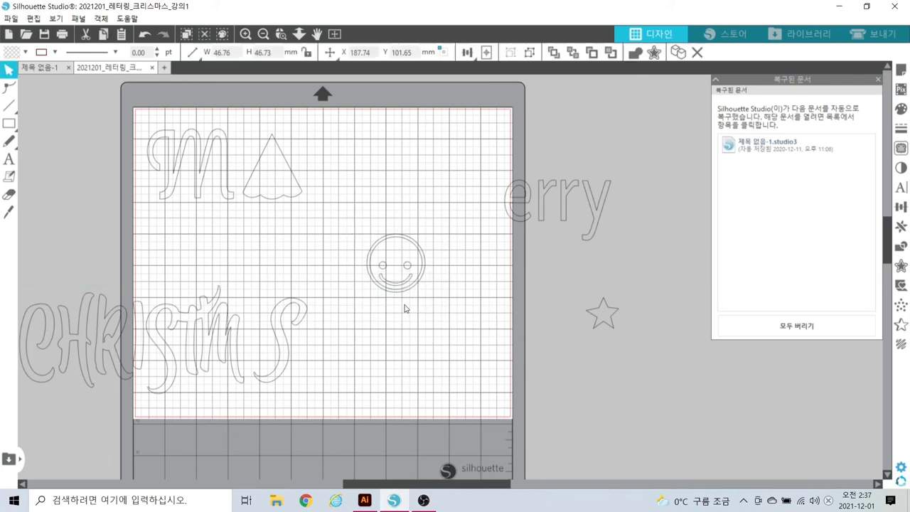
{"action": "left_click_drag", "start_coordinate": [403, 299], "coordinate": [407, 321]}
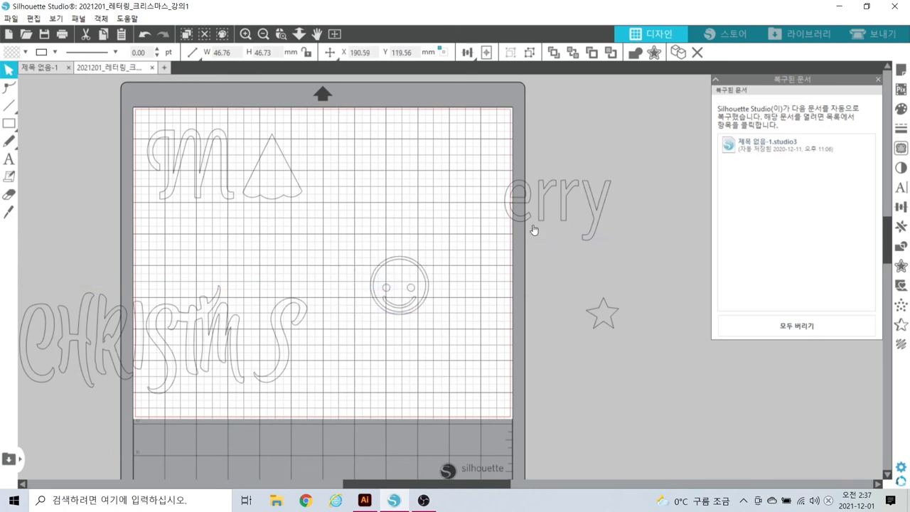
{"action": "left_click", "coordinate": [533, 229]}
{"action": "left_click_drag", "start_coordinate": [522, 223], "coordinate": [349, 186]}
{"action": "left_click_drag", "start_coordinate": [406, 312], "coordinate": [475, 194]}
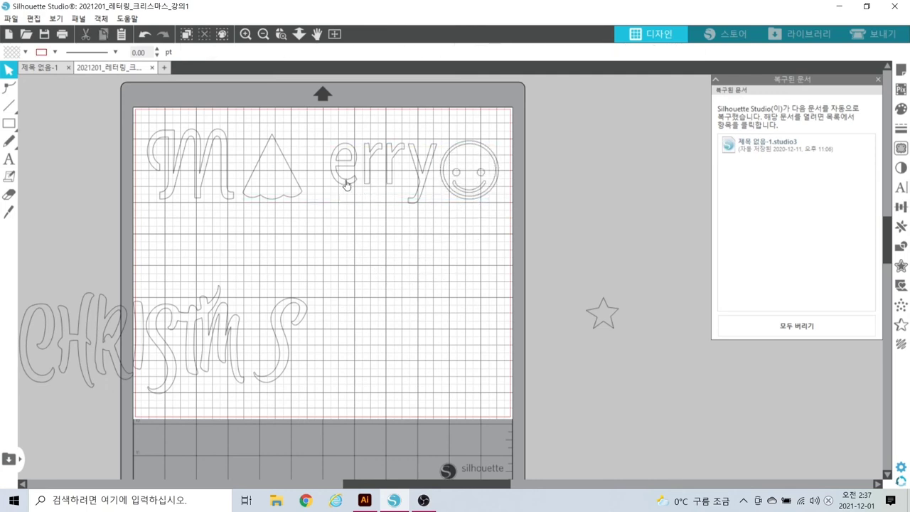
{"action": "left_click_drag", "start_coordinate": [349, 185], "coordinate": [338, 184]}
{"action": "mouse_move", "coordinate": [433, 186]}
{"action": "left_mouse_down"}
{"action": "mouse_move", "coordinate": [444, 181]}
{"action": "mouse_move", "coordinate": [437, 176]}
{"action": "left_mouse_up"}
{"action": "left_click", "coordinate": [457, 263]}
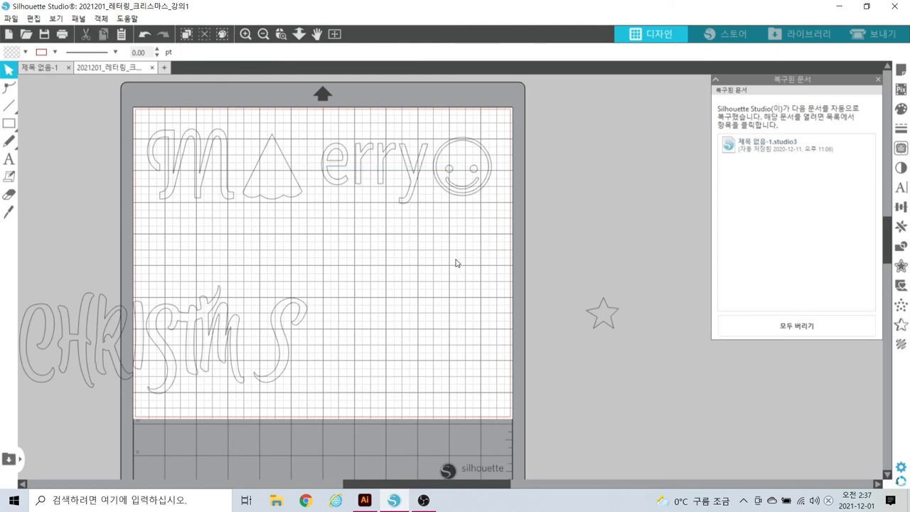
Move the CHRISTMS letters into a second row on the mat and place two stars one above the other after the final S
{"action": "left_click_drag", "start_coordinate": [171, 369], "coordinate": [297, 290]}
{"action": "left_click", "coordinate": [433, 371]}
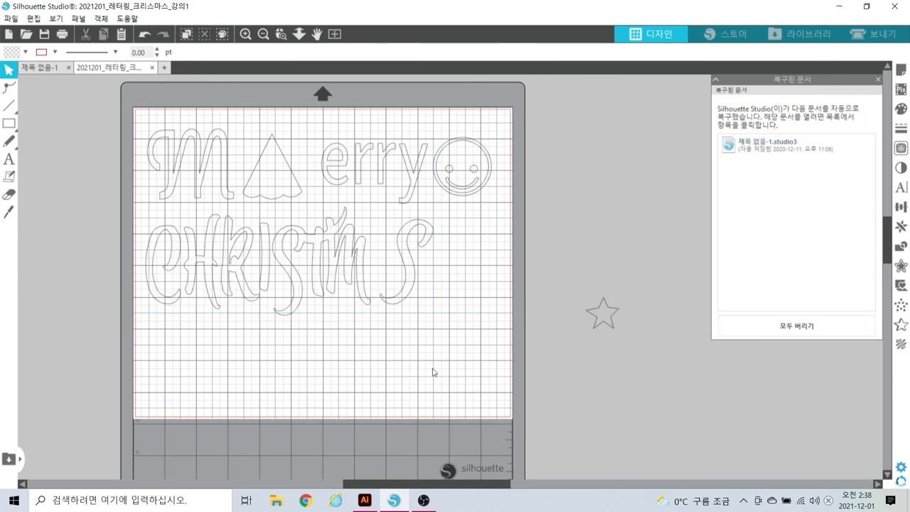
{"action": "left_click_drag", "start_coordinate": [614, 324], "coordinate": [474, 293]}
{"action": "left_click", "coordinate": [477, 250]}
{"action": "left_click", "coordinate": [475, 375]}
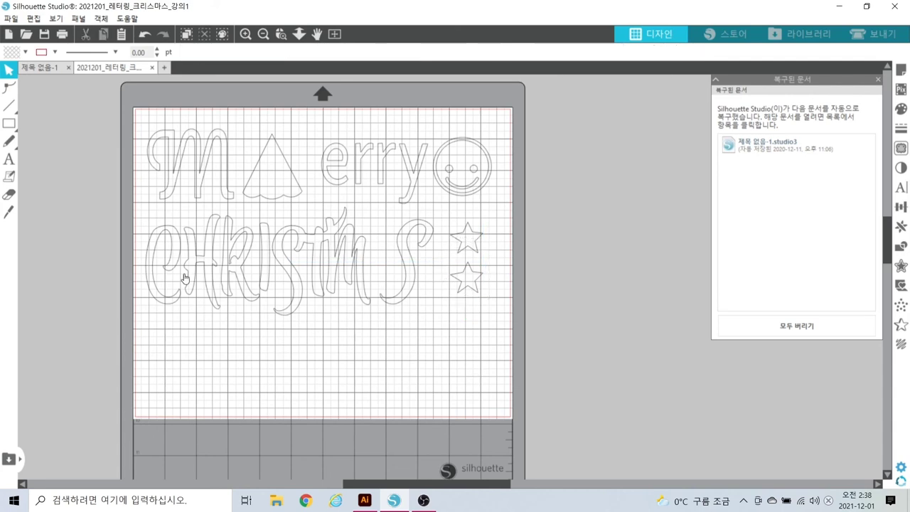
Outline the M and hat with a rectangle about 139 by 73 mm, and erry and the smiley with one about 152 by 77 mm, undoing each
{"action": "left_click", "coordinate": [9, 125]}
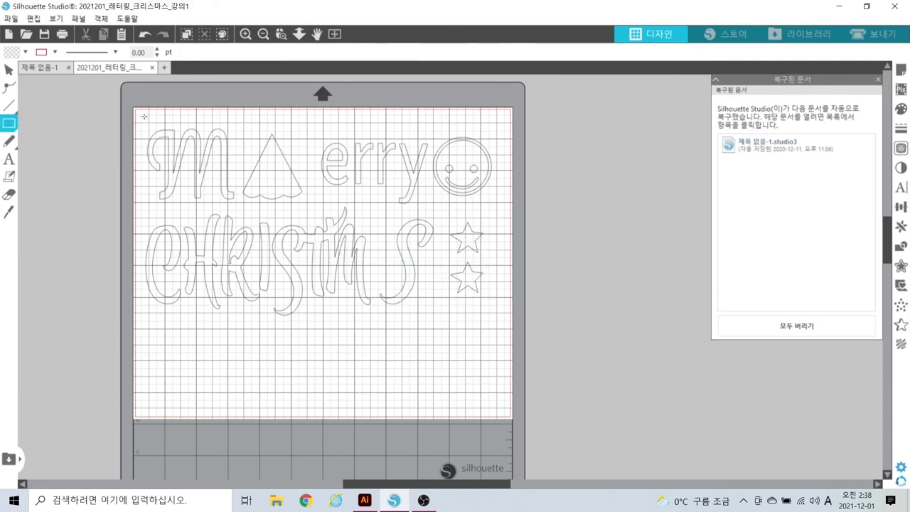
{"action": "left_click_drag", "start_coordinate": [143, 116], "coordinate": [317, 212]}
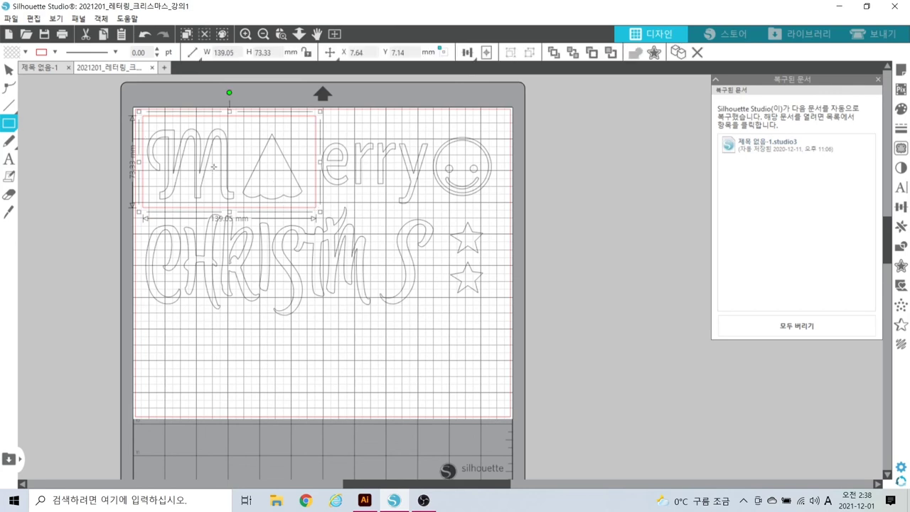
{"action": "key", "text": "ctrl+z"}
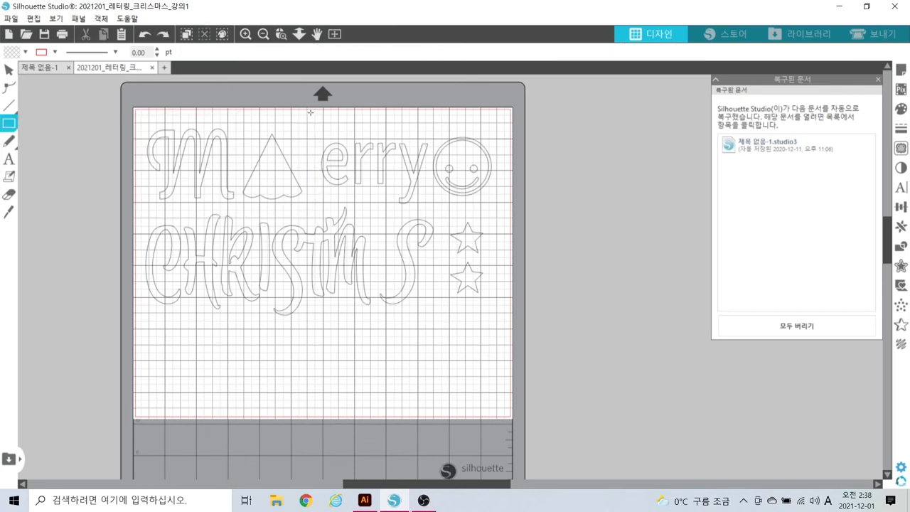
{"action": "left_click_drag", "start_coordinate": [310, 113], "coordinate": [499, 212]}
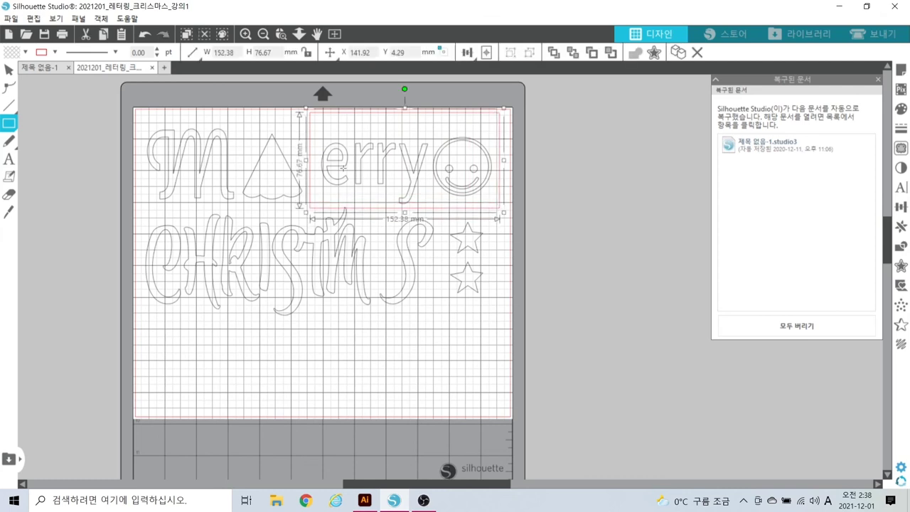
{"action": "key", "text": "ctrl+z"}
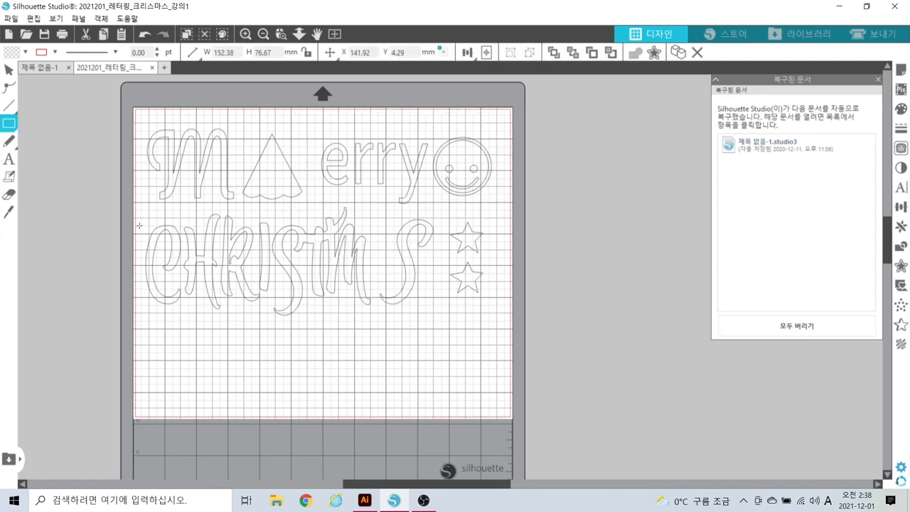
Outline the CHRISTMS letters with a rectangle about 246 by 90 mm and the two stars with one about 50 by 76 mm, undoing each
{"action": "left_click_drag", "start_coordinate": [137, 212], "coordinate": [446, 325]}
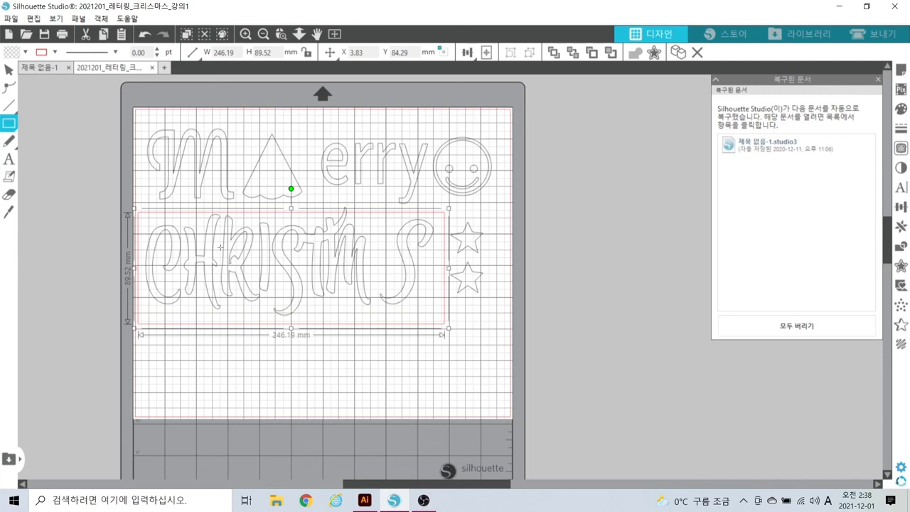
{"action": "key", "text": "ctrl+z"}
{"action": "left_click_drag", "start_coordinate": [441, 208], "coordinate": [505, 305]}
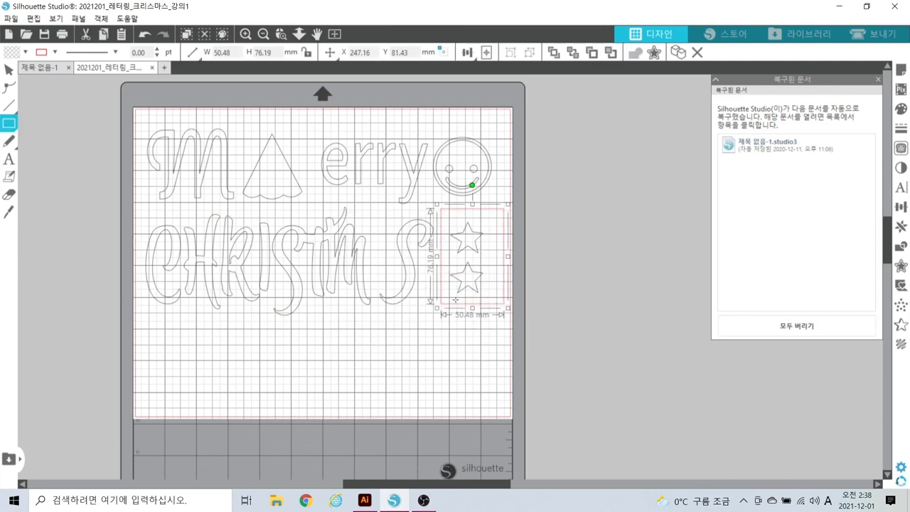
{"action": "key", "text": "ctrl+z"}
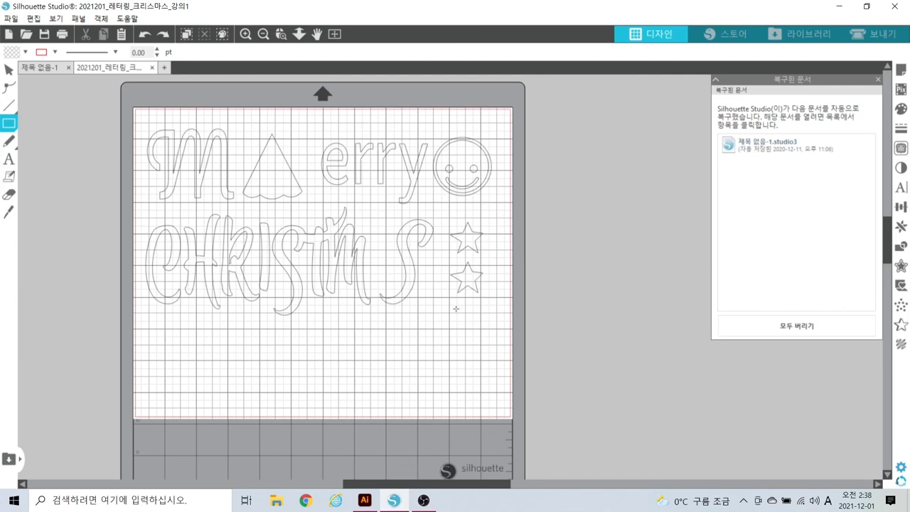
Choose glossy vinyl (비닐, 광택) as the material for tool 1 in the send settings and return to the design view
{"action": "left_click", "coordinate": [880, 34]}
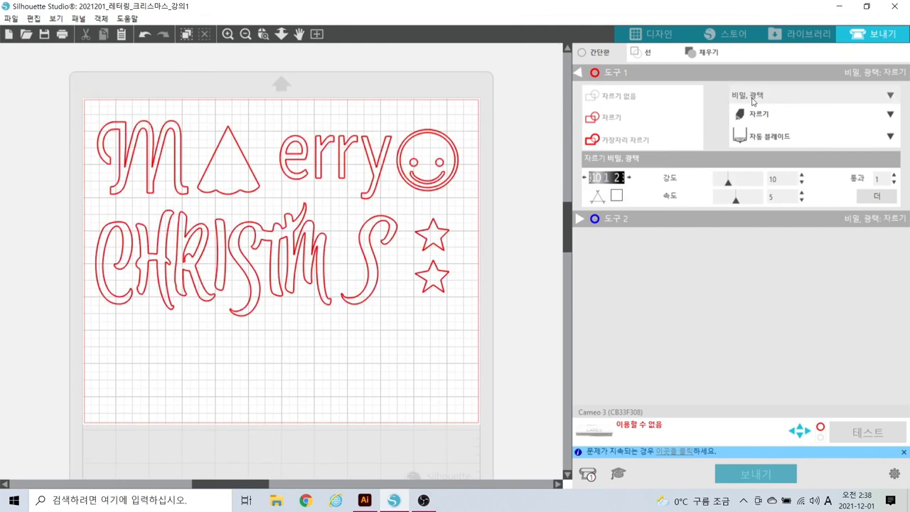
{"action": "left_click", "coordinate": [754, 99]}
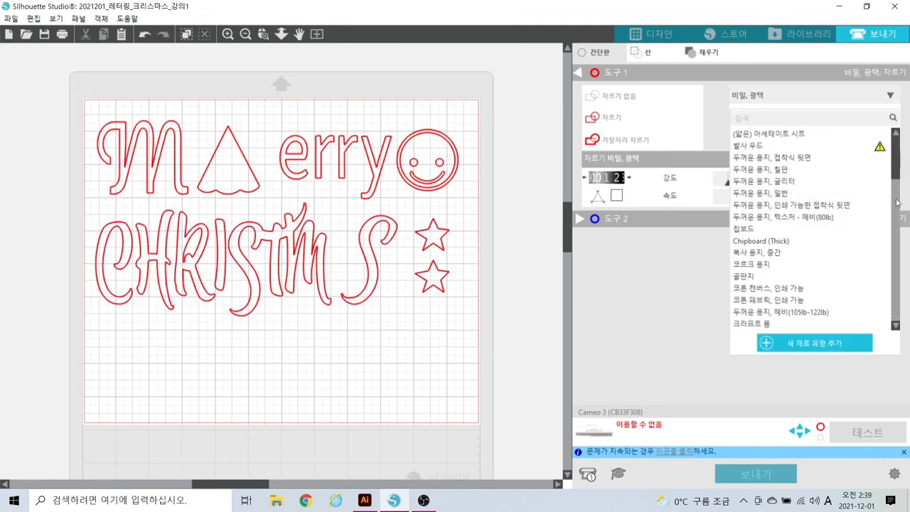
{"action": "left_click_drag", "start_coordinate": [897, 172], "coordinate": [900, 326]}
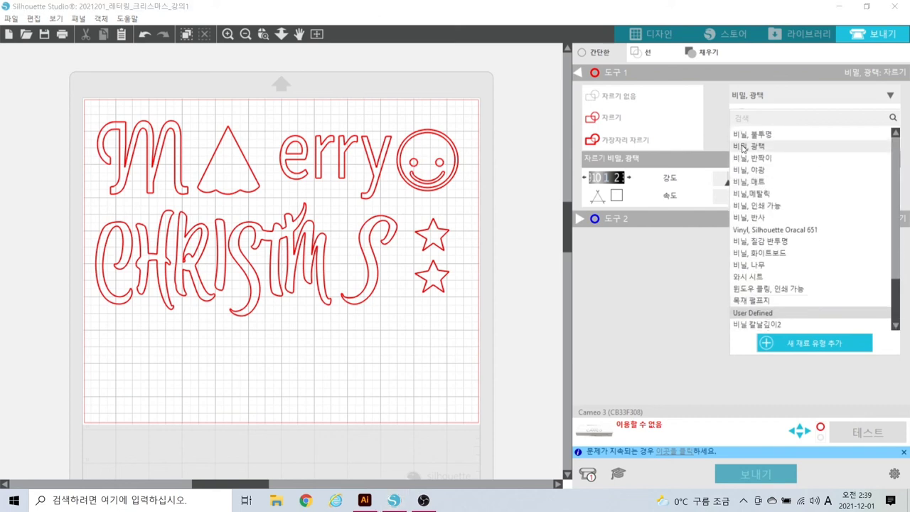
{"action": "left_click", "coordinate": [743, 148]}
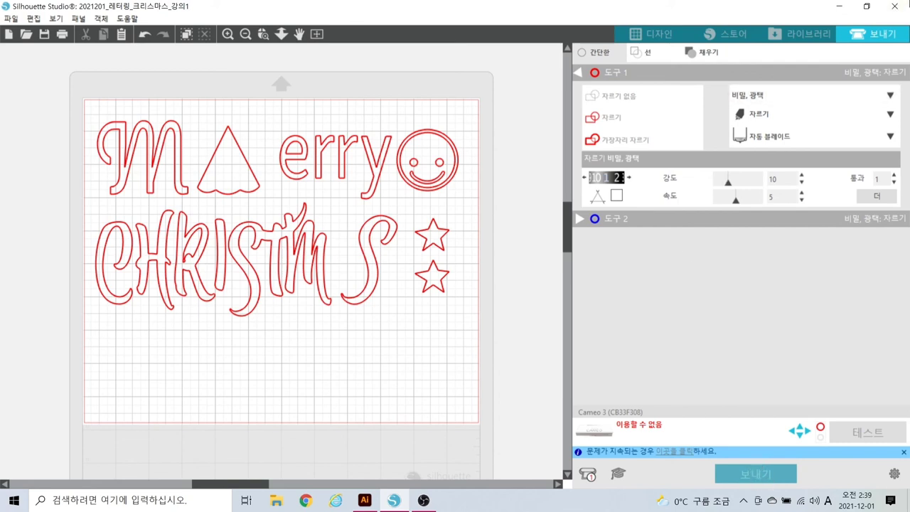
{"action": "left_click", "coordinate": [679, 32]}
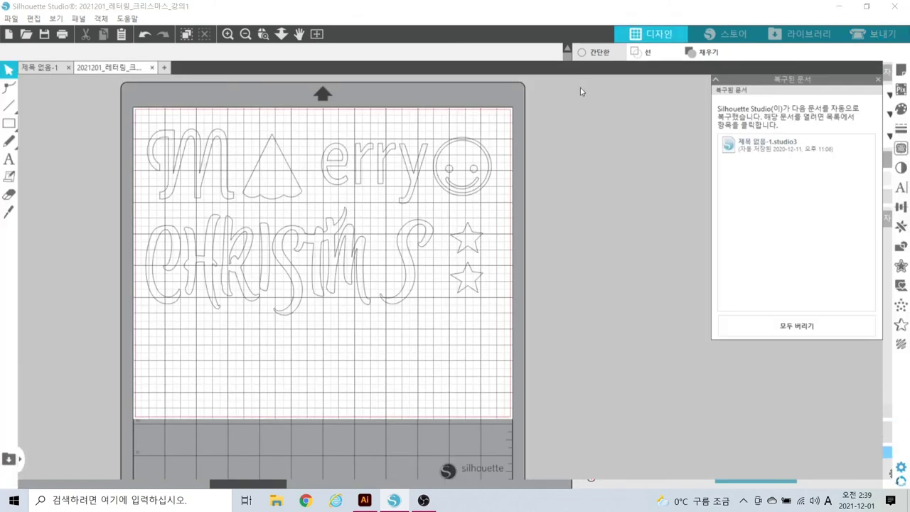
Save the document as 2021201_레터링_크리스마스_강의1.studio3 in the 일러스트파일 folder
{"action": "left_click", "coordinate": [10, 18]}
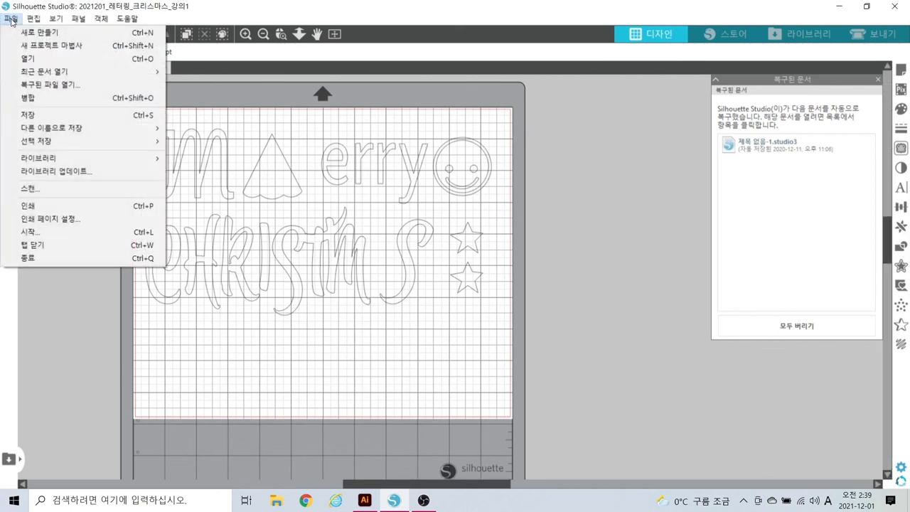
{"action": "left_click", "coordinate": [31, 121]}
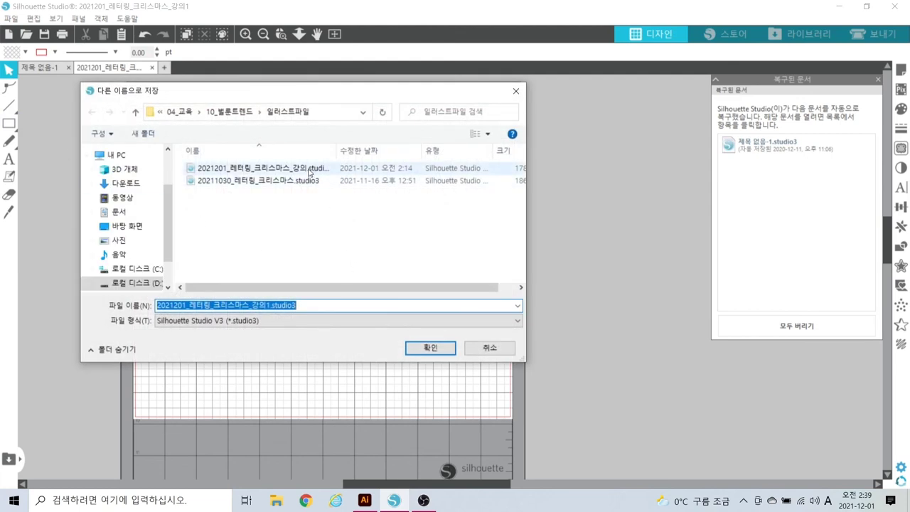
{"action": "left_click", "coordinate": [263, 168]}
{"action": "left_click", "coordinate": [266, 305]}
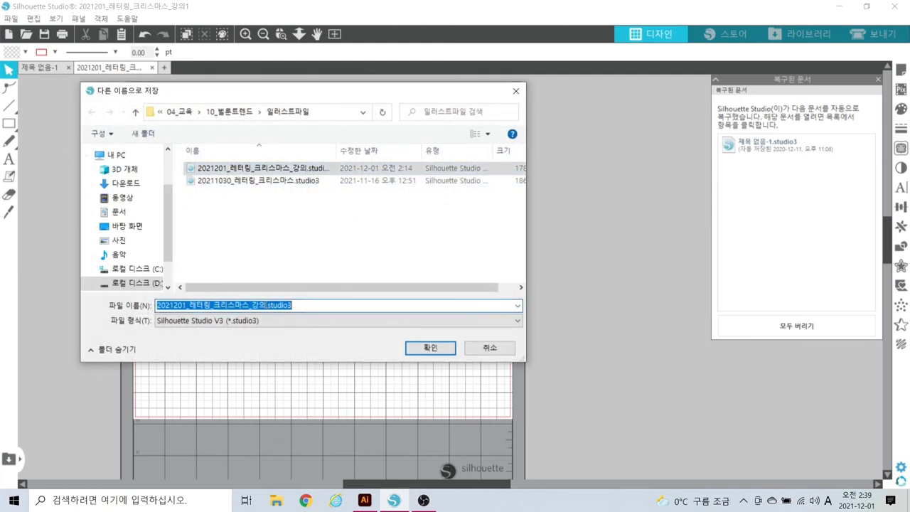
{"action": "left_click", "coordinate": [266, 305]}
{"action": "type", "text": "1"}
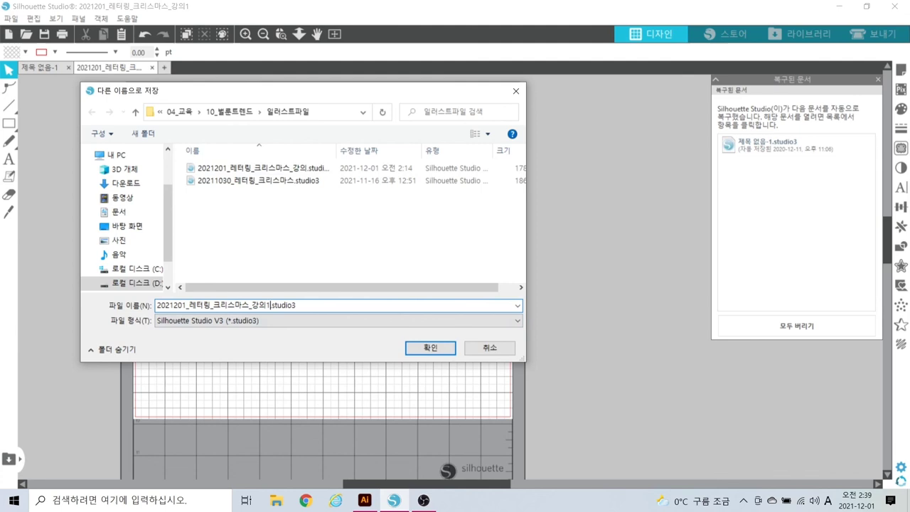
{"action": "left_click", "coordinate": [432, 348]}
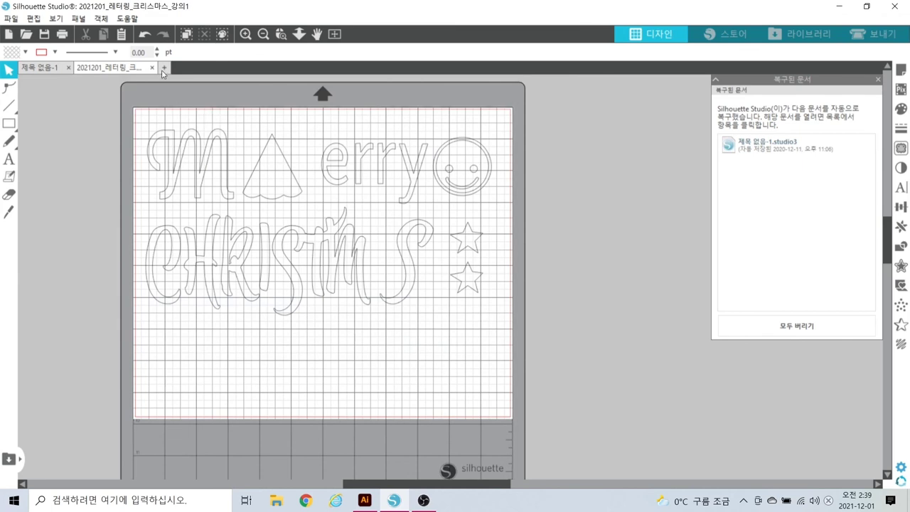
Reopen the saved file 2021201_레터링_크리스마스_강의1.studio3 from the 일러스트파일 folder
{"action": "left_click", "coordinate": [11, 19]}
{"action": "left_click", "coordinate": [37, 60]}
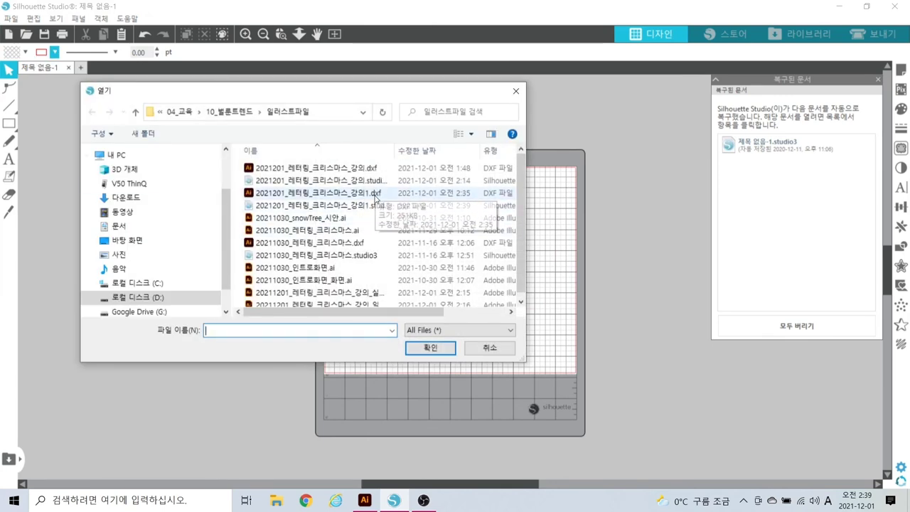
{"action": "left_click", "coordinate": [350, 207]}
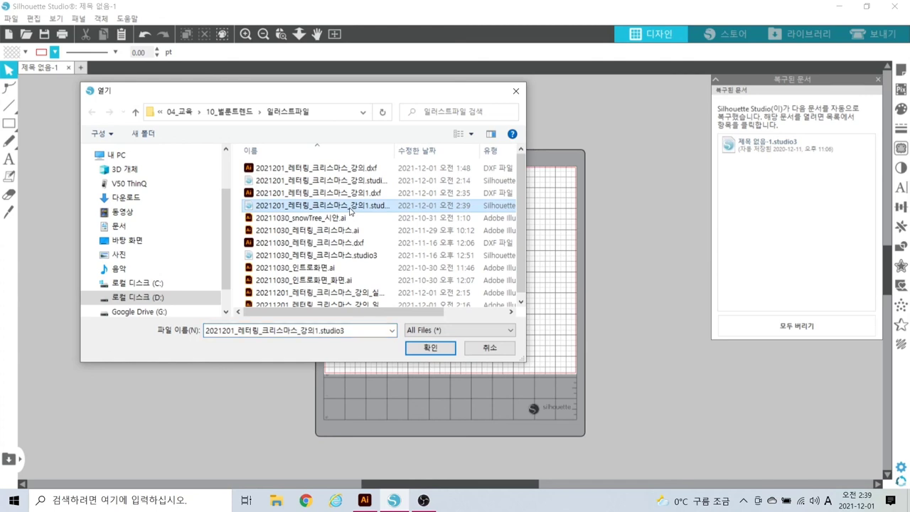
{"action": "left_click", "coordinate": [430, 348]}
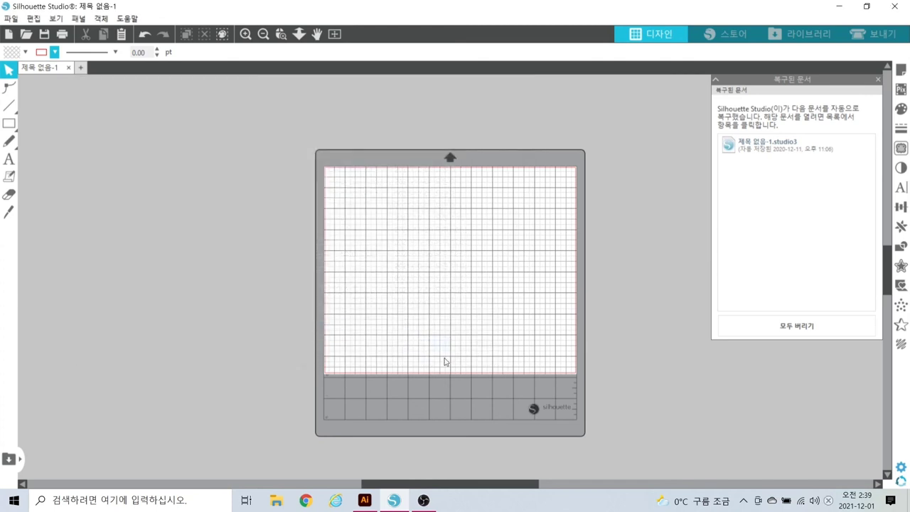